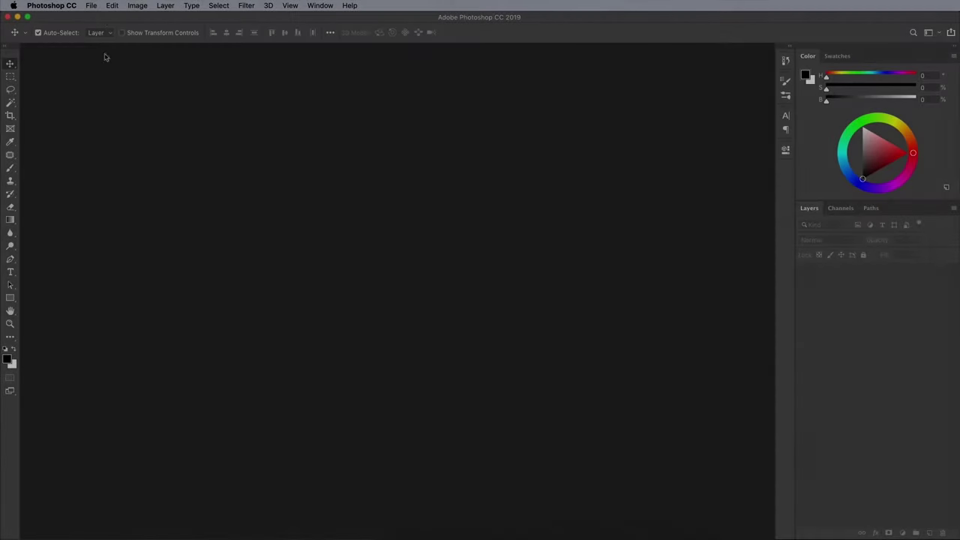
Create a new blank 24 × 36 inch document at 150 ppi.
left_click(91, 5)
left_click(100, 17)
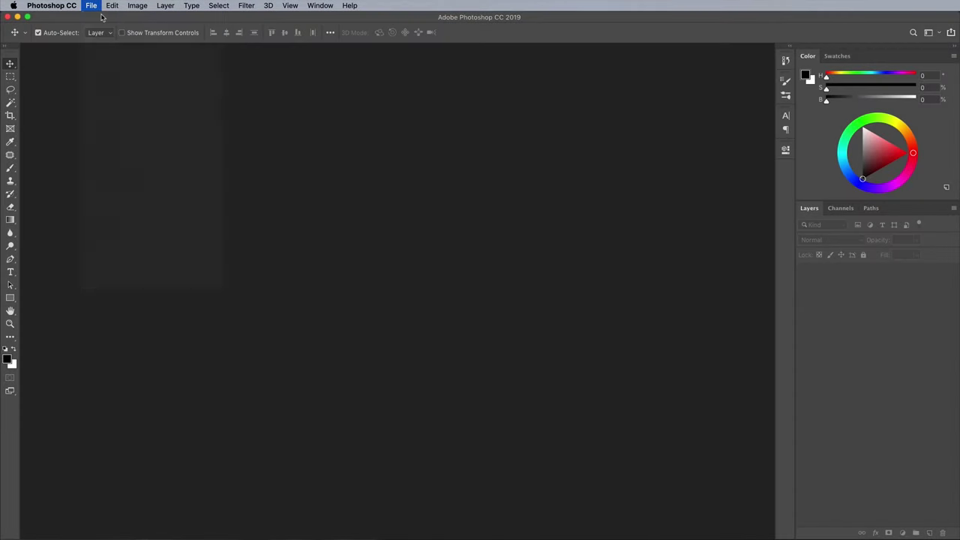
left_click(648, 296)
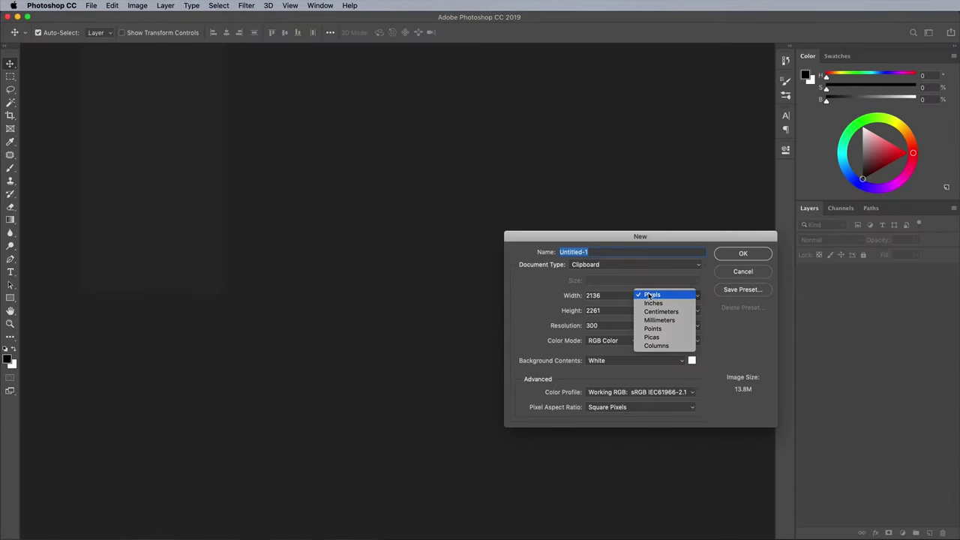
left_click(651, 304)
left_click(604, 296)
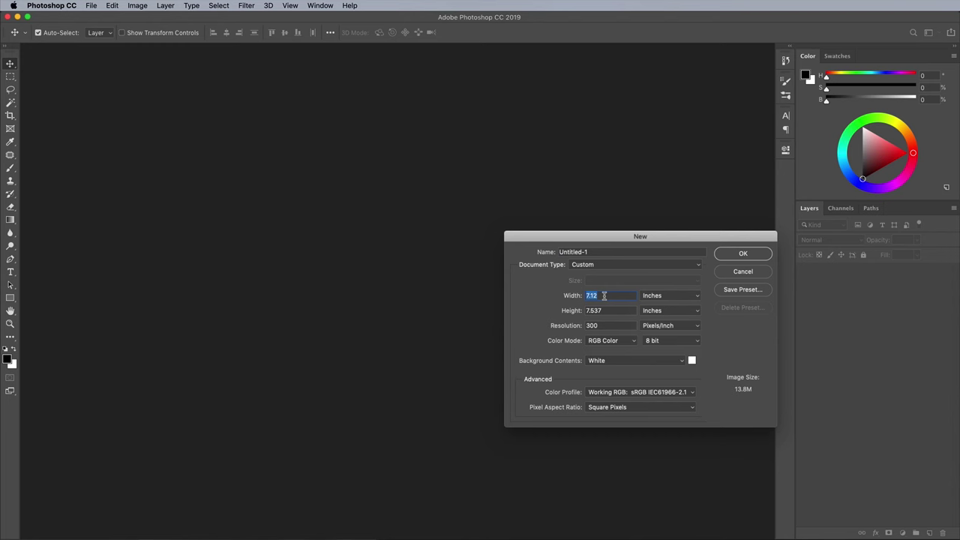
type("24")
key("Tab")
type("36")
key("Tab")
type("150")
key("Return")
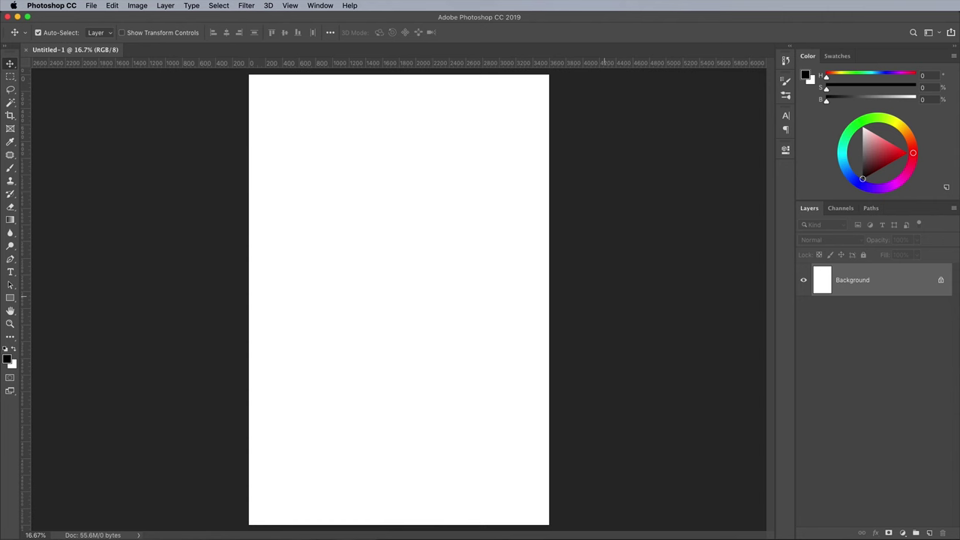
Open Universe-Creator-9.jpg from the Ultimate Universe Creator Sample folder in Photoshop.
key("F11")
double_click(56, 47)
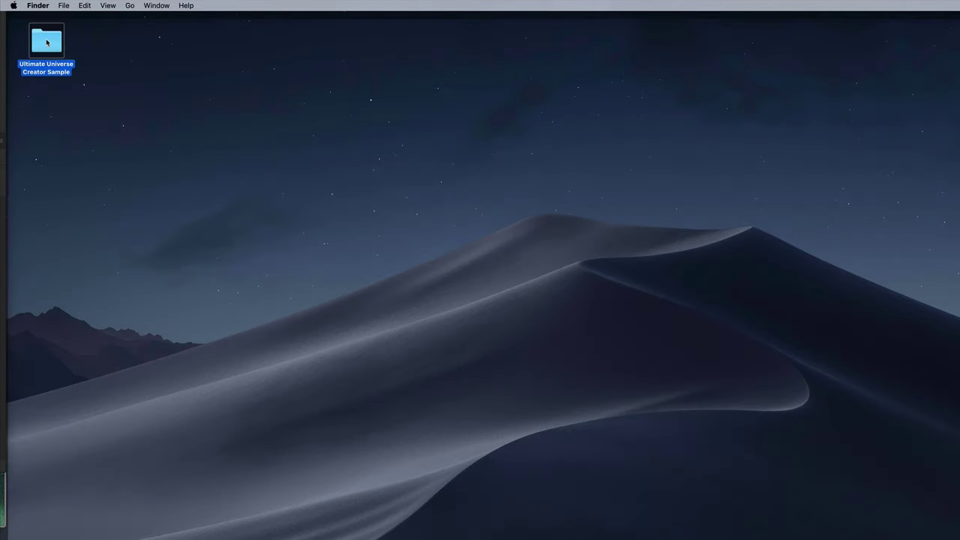
right_click(274, 185)
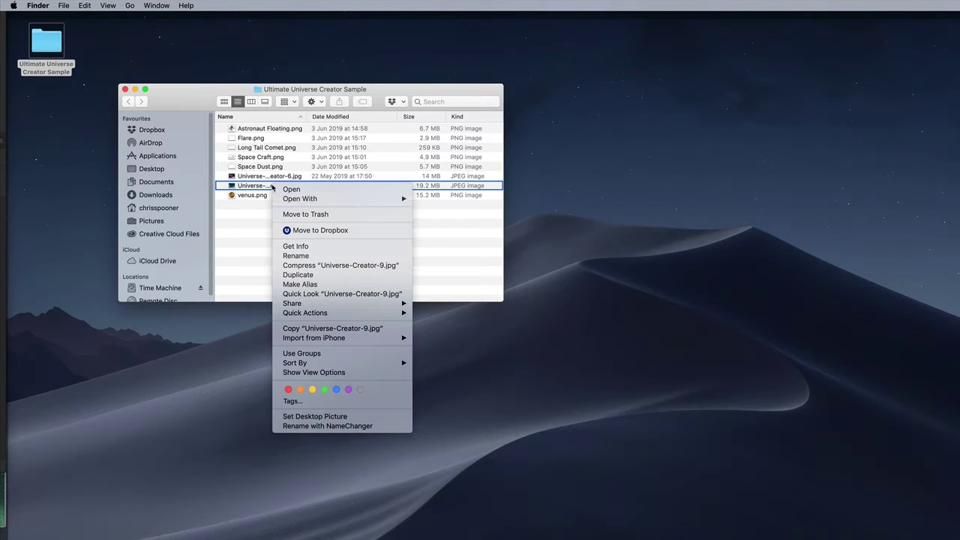
mouse_move(307, 198)
left_click(463, 226)
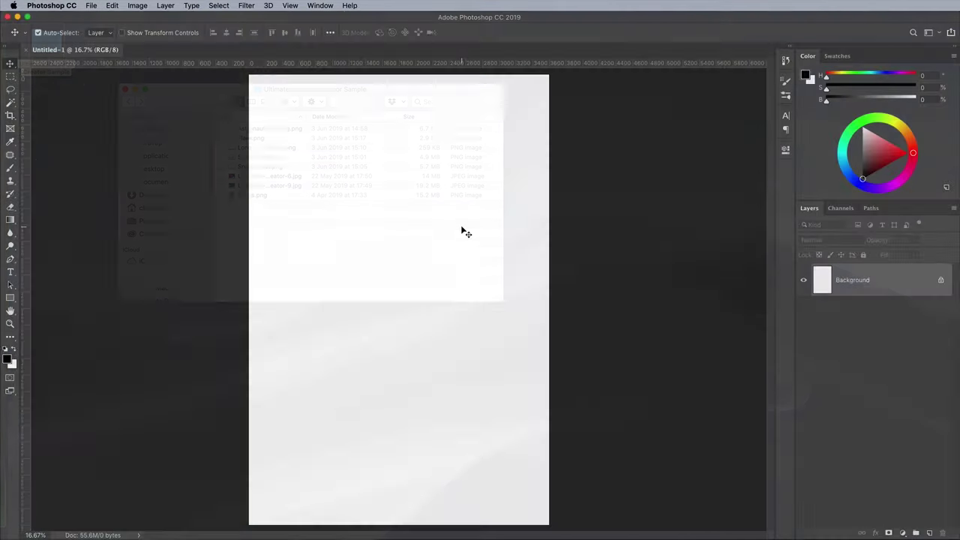
Paste the starfield into the poster, rotated 90°, flipped horizontally and shifted left to fill it.
key("super+a")
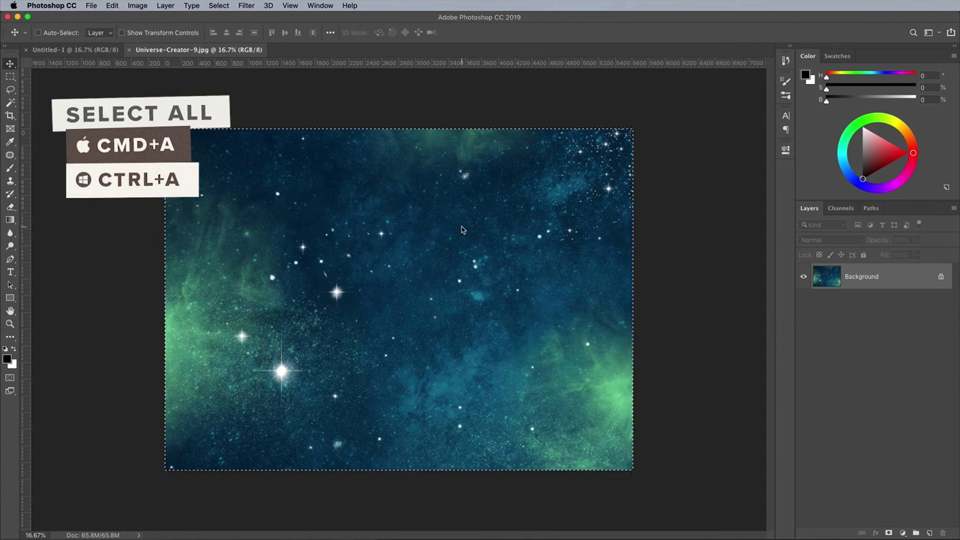
key("super+c")
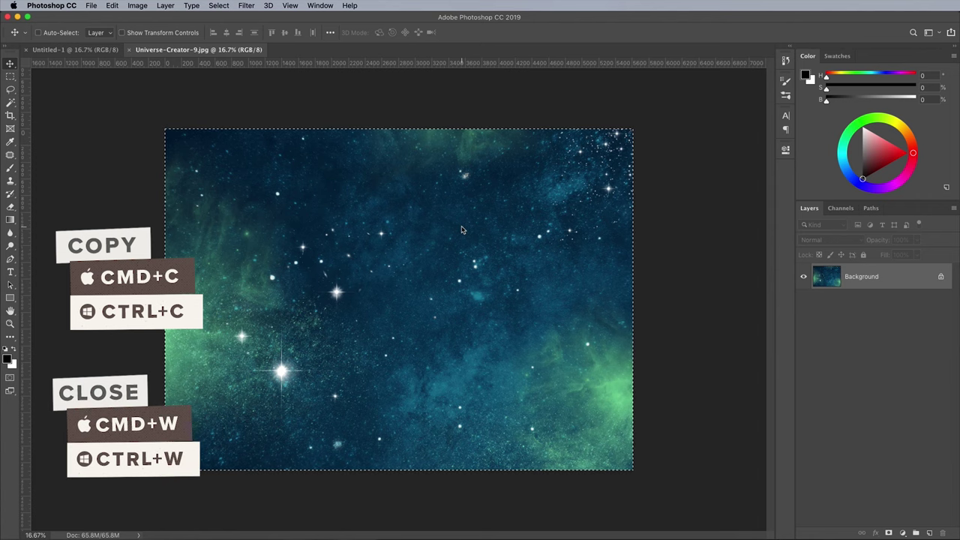
key("super+w")
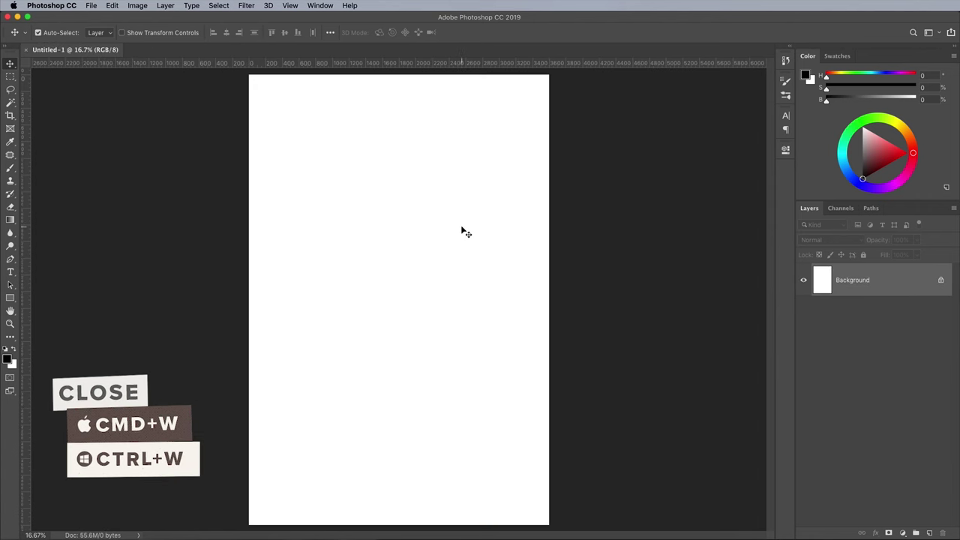
key("super+v")
key("super+t")
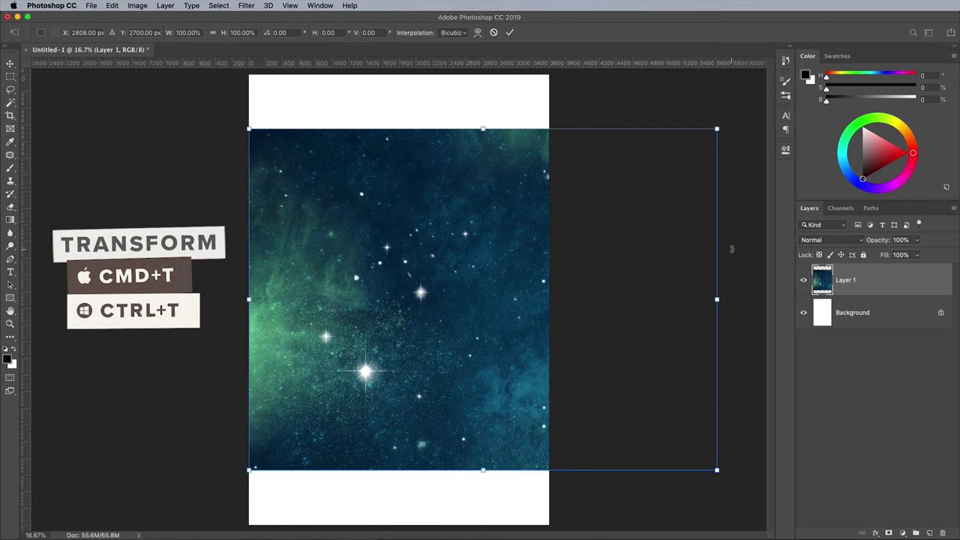
left_click_drag(731, 248, 548, 510)
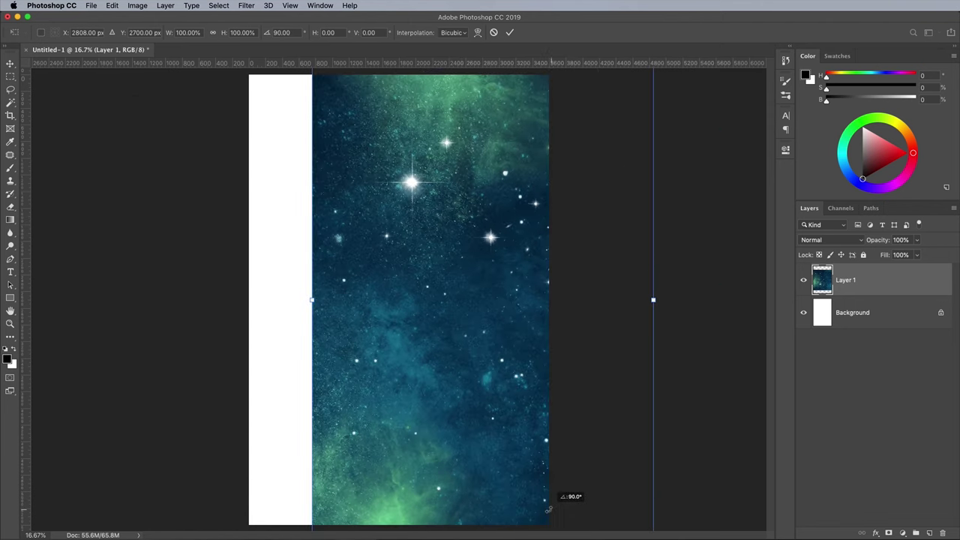
right_click(513, 367)
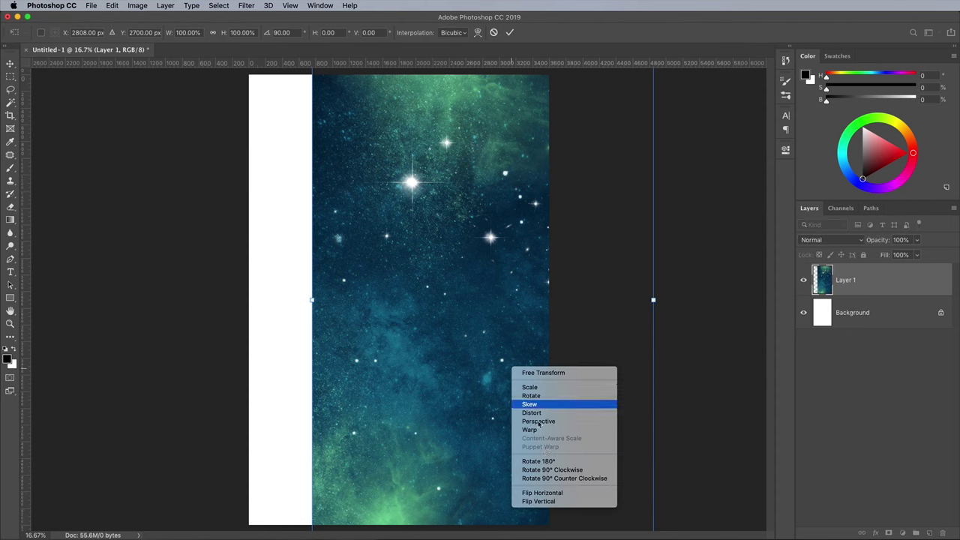
left_click(550, 494)
left_click_drag(523, 346, 435, 334)
key("Return")
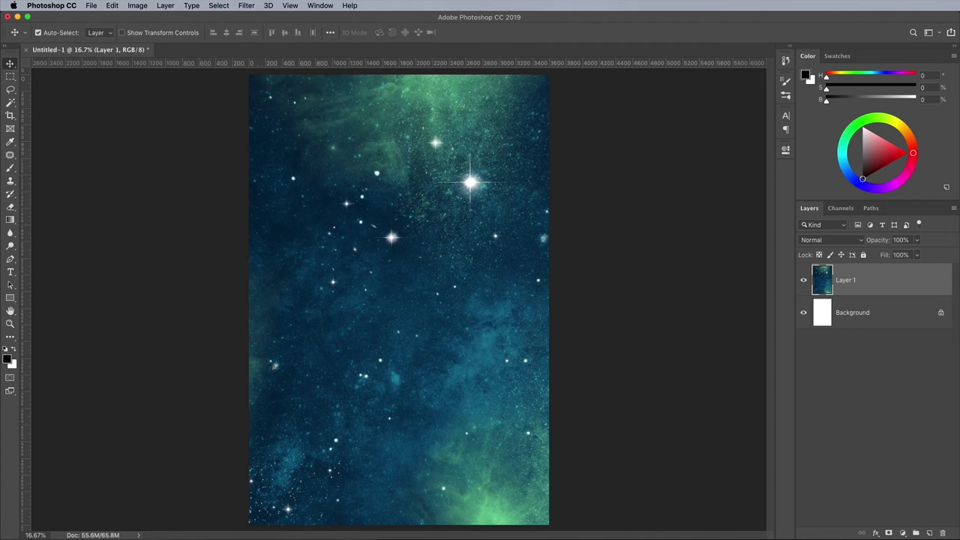
Open venus.png from the Ultimate Universe Creator Sample folder in Photoshop.
key("F11")
double_click(46, 43)
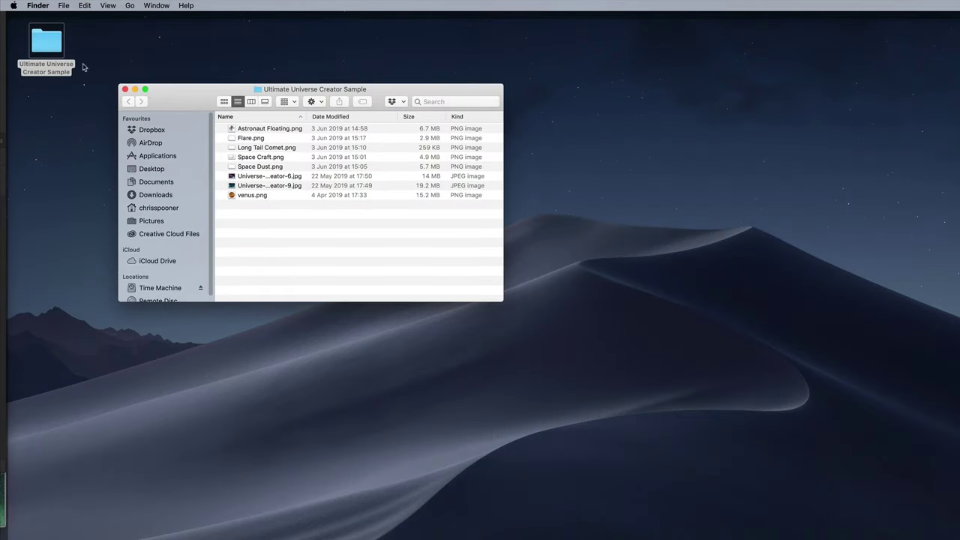
right_click(258, 195)
mouse_move(304, 208)
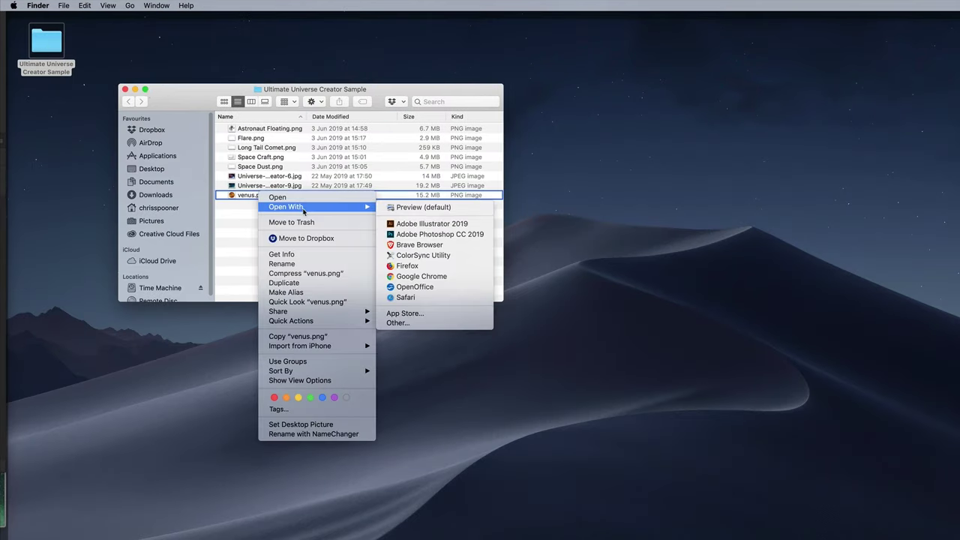
left_click(415, 235)
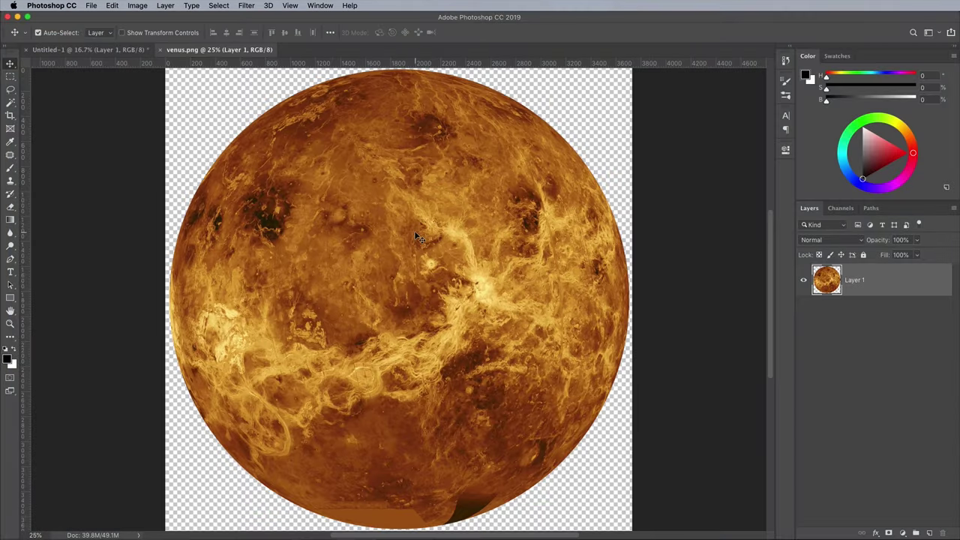
Paste Venus into the poster, lower it to the bottom edge and scale it to about 116%.
key("super+a")
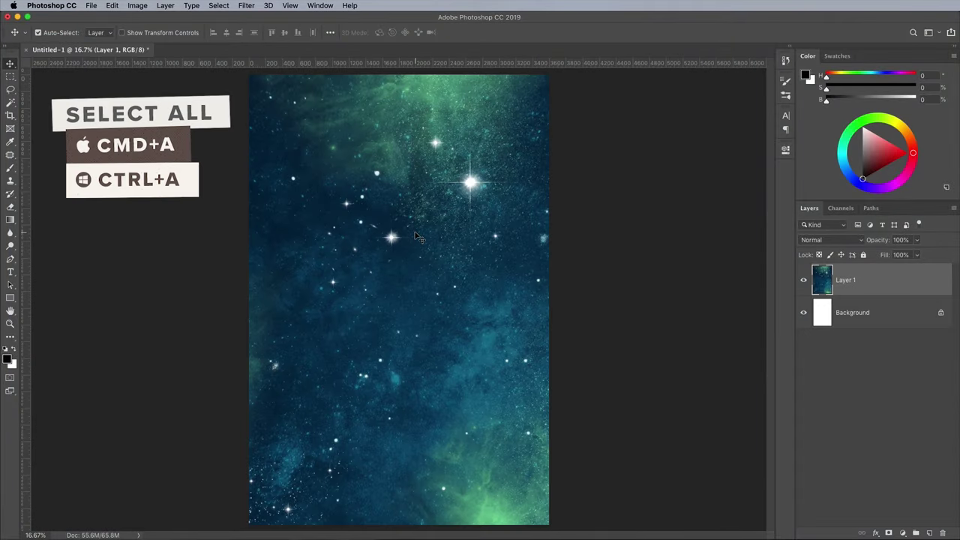
key("super+v")
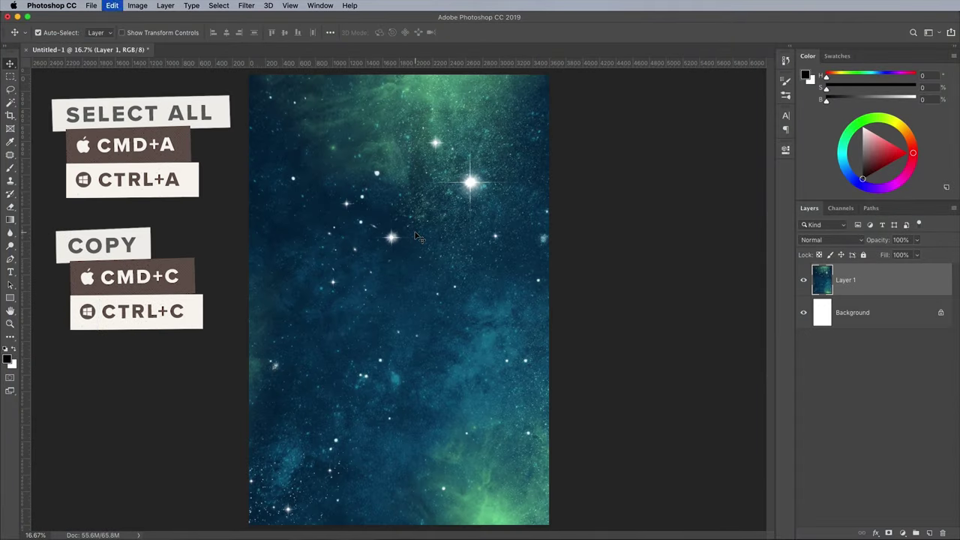
key("super+t")
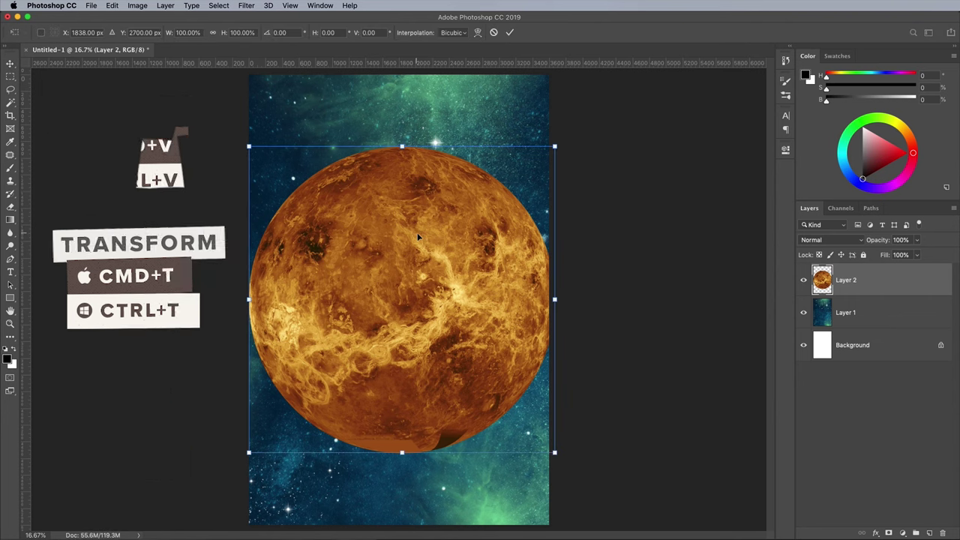
left_click_drag(421, 240, 405, 482)
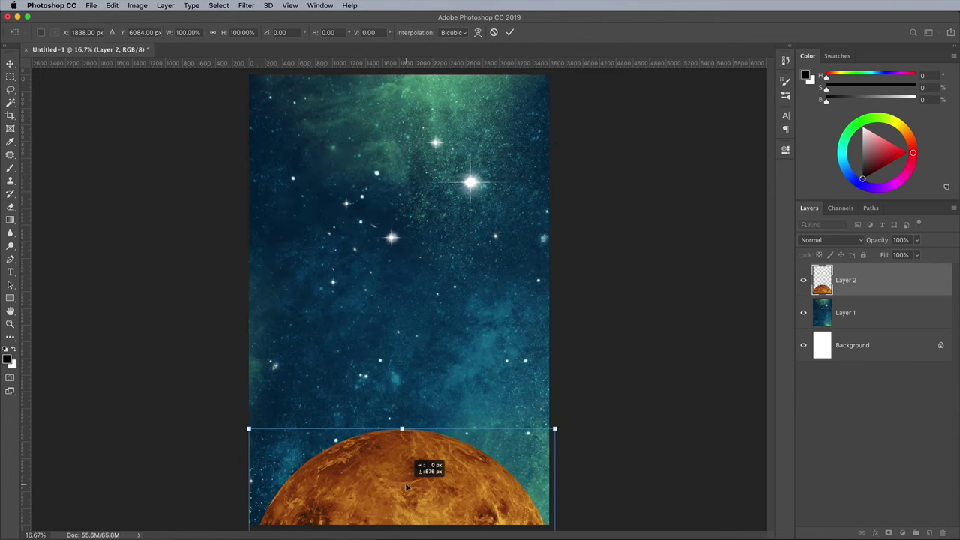
left_click_drag(250, 428, 222, 402)
left_click_drag(343, 426, 343, 490)
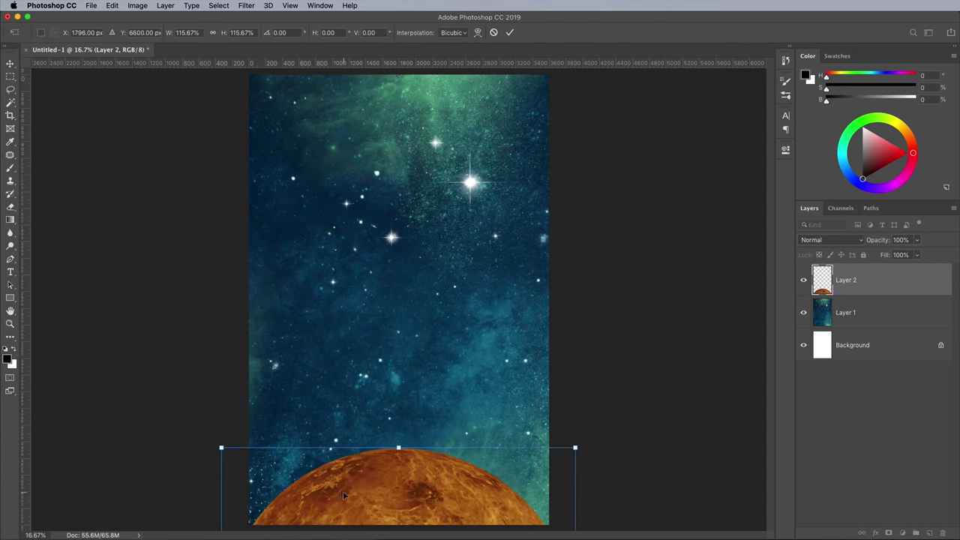
left_click_drag(225, 448, 220, 450)
key("Return")
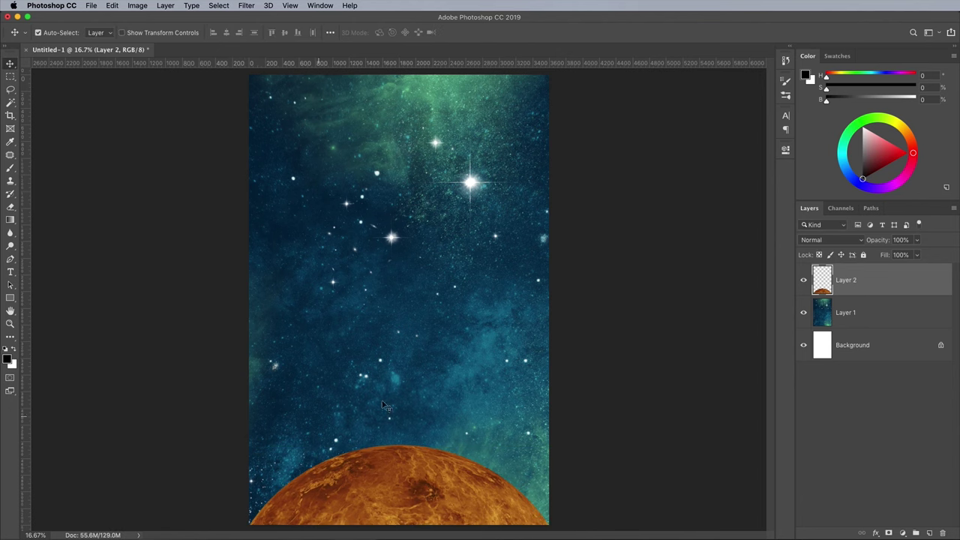
Give Venus a Color Dodge inner glow of 250 px at about 60% opacity.
double_click(888, 277)
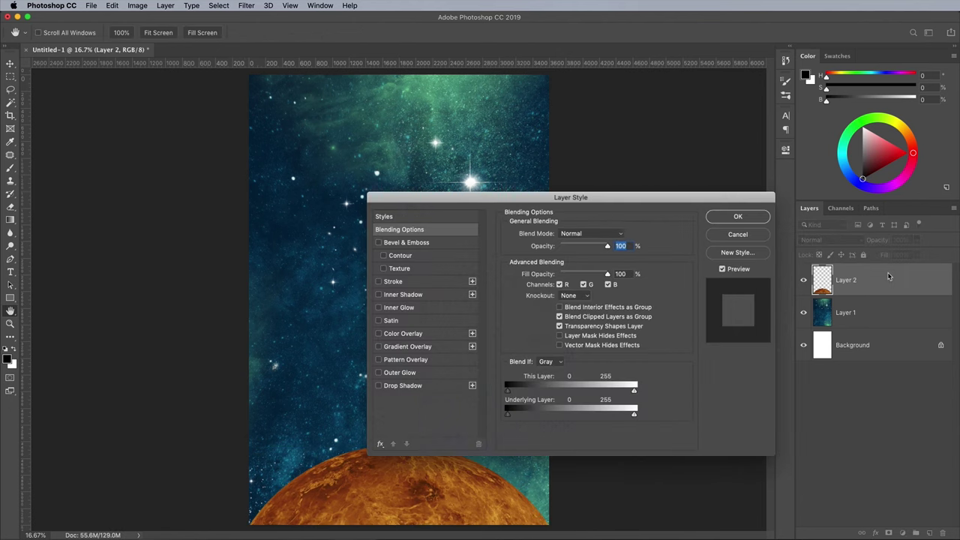
left_click(405, 307)
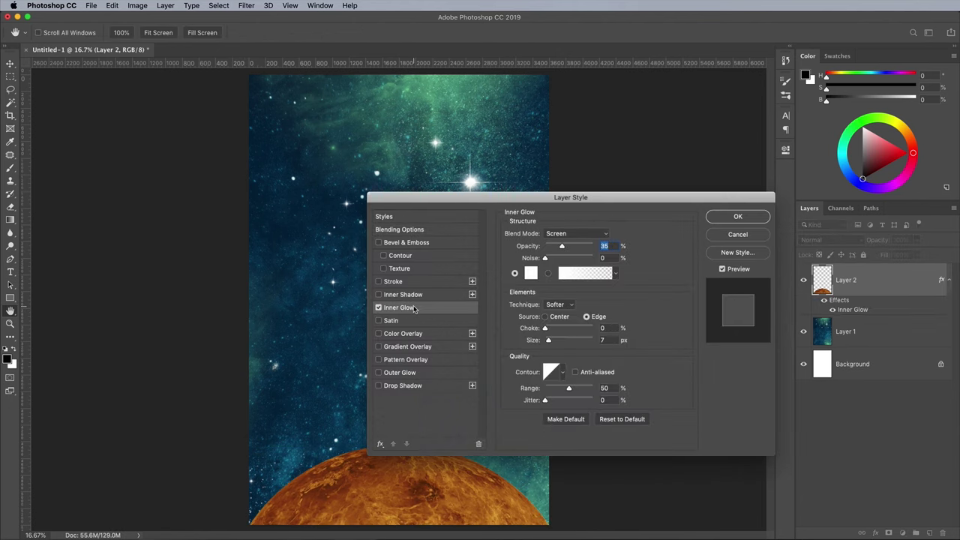
left_click(569, 234)
left_click(574, 244)
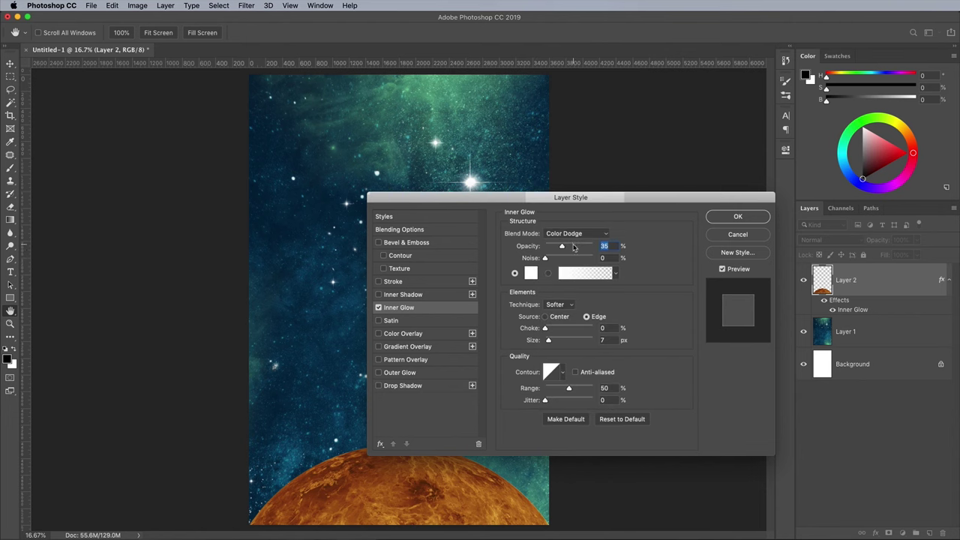
left_click_drag(548, 339, 643, 346)
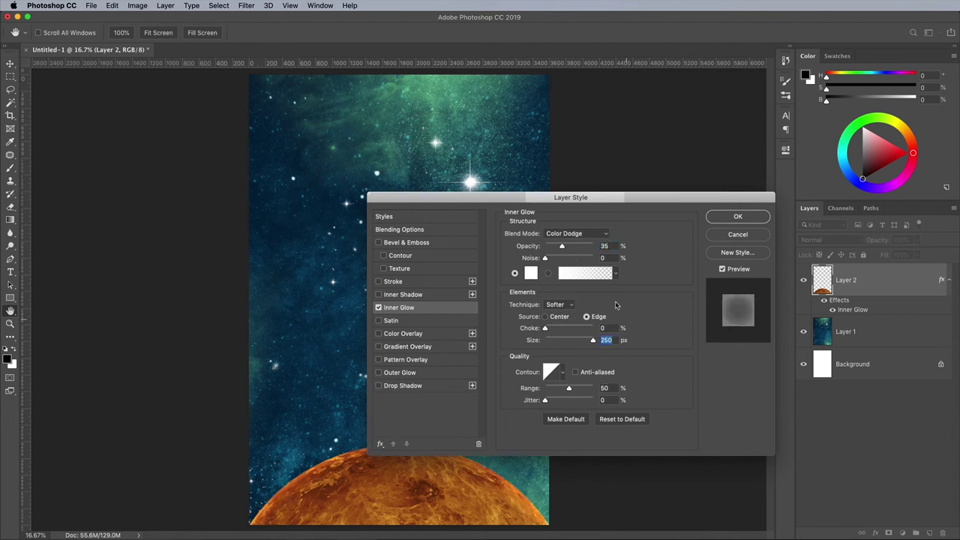
left_click_drag(564, 246, 574, 247)
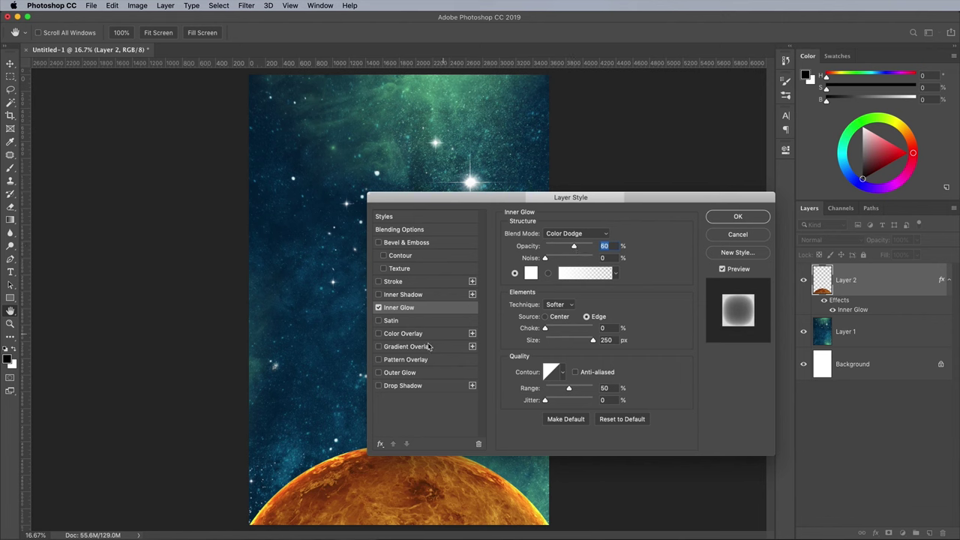
Add a Color Dodge outer glow of 250 px at 73% opacity to Venus.
left_click(397, 373)
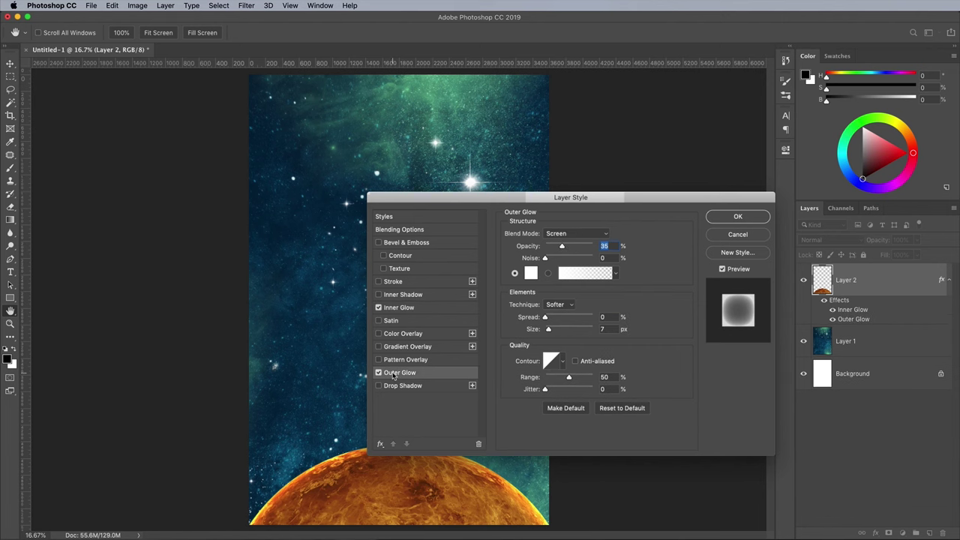
left_click(563, 234)
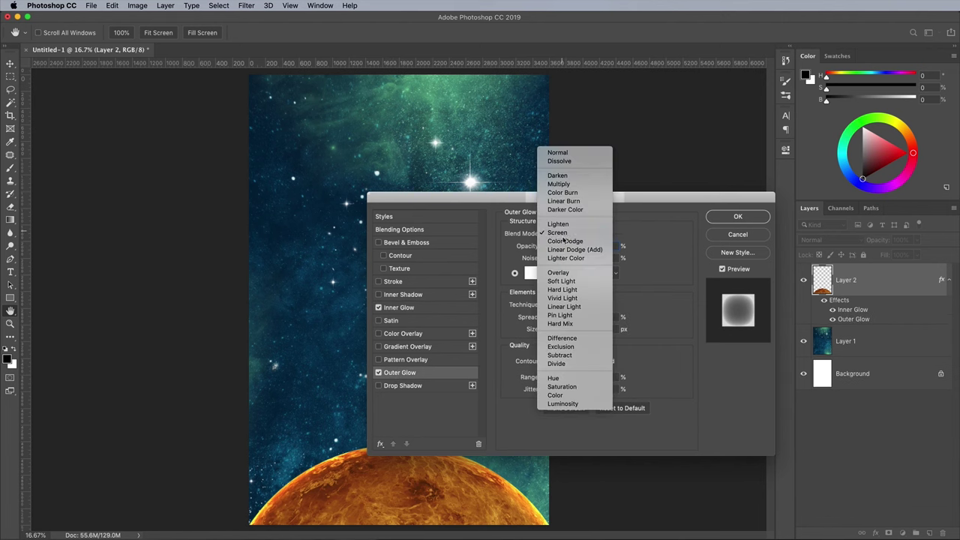
left_click(565, 241)
left_click_drag(549, 331, 602, 332)
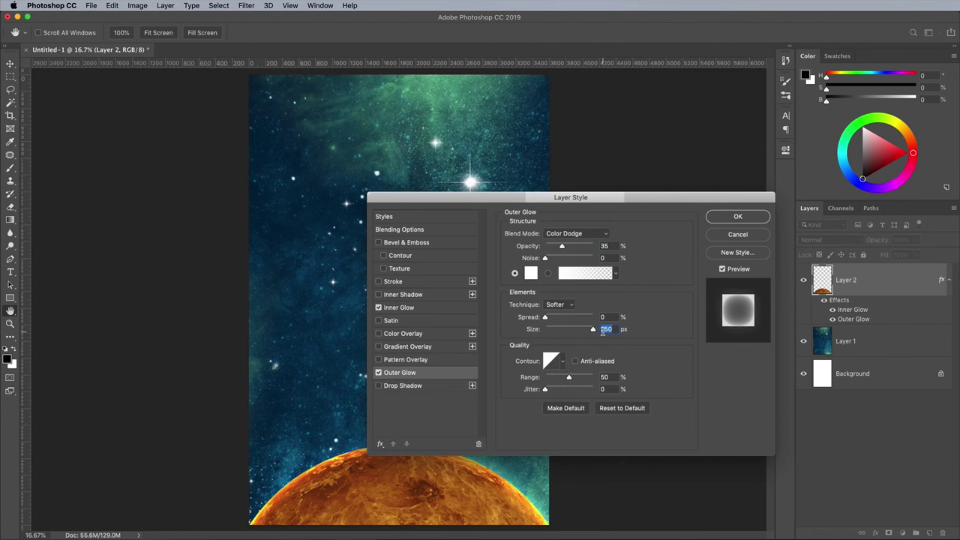
left_click_drag(564, 246, 581, 247)
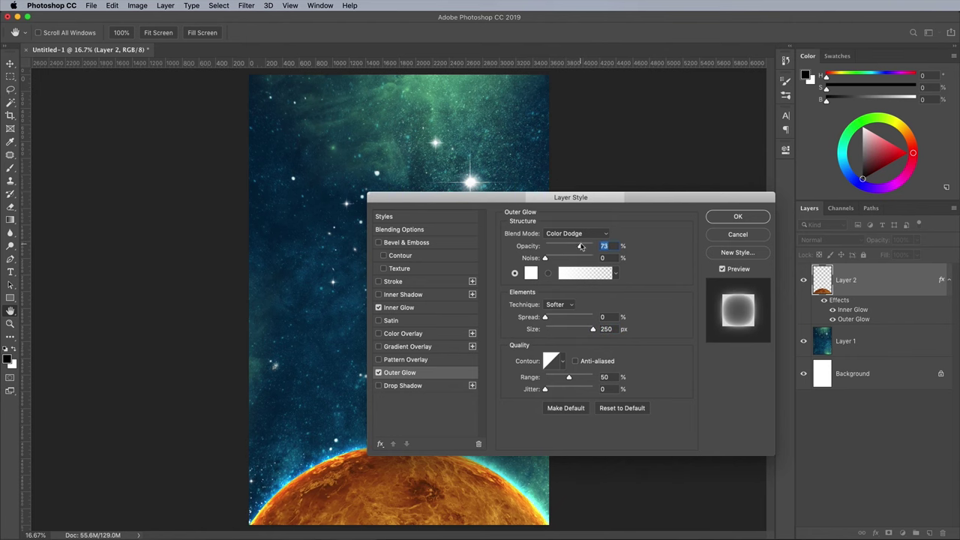
left_click(716, 218)
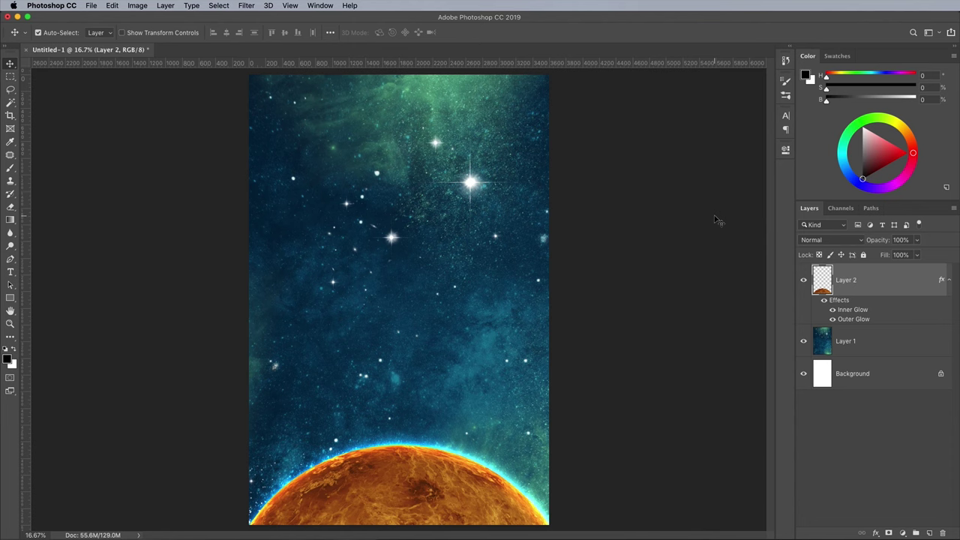
Open Astronaut Floating.png from the sample assets folder in Photoshop.
key("F11")
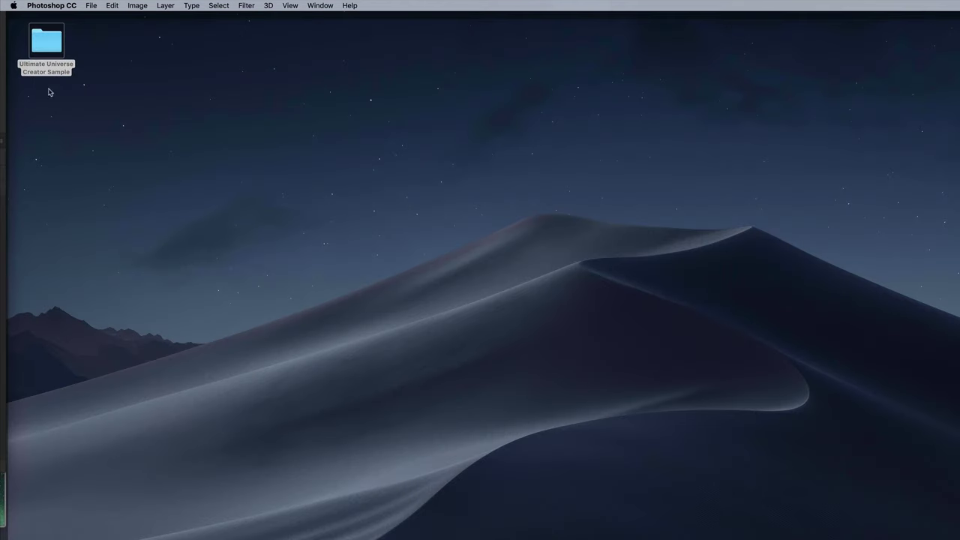
double_click(48, 42)
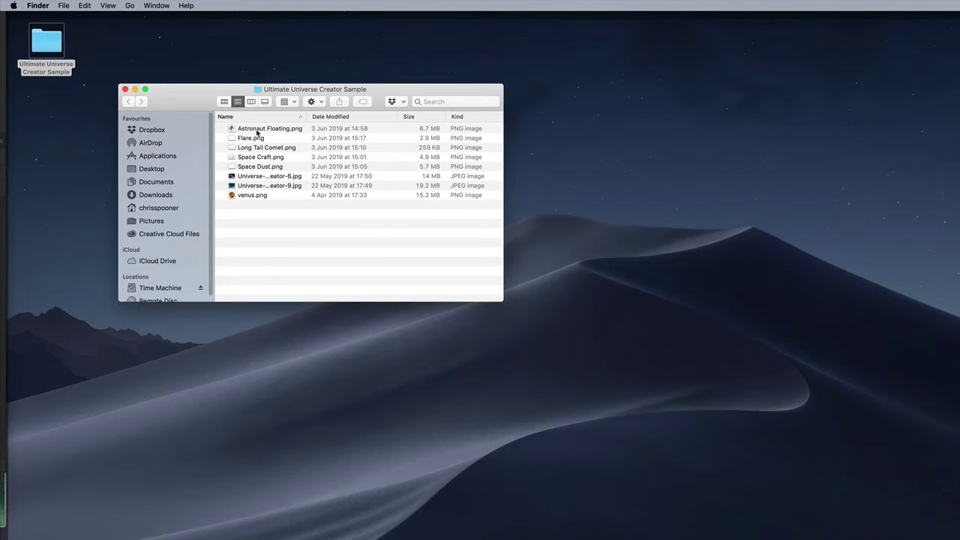
right_click(257, 133)
mouse_move(310, 144)
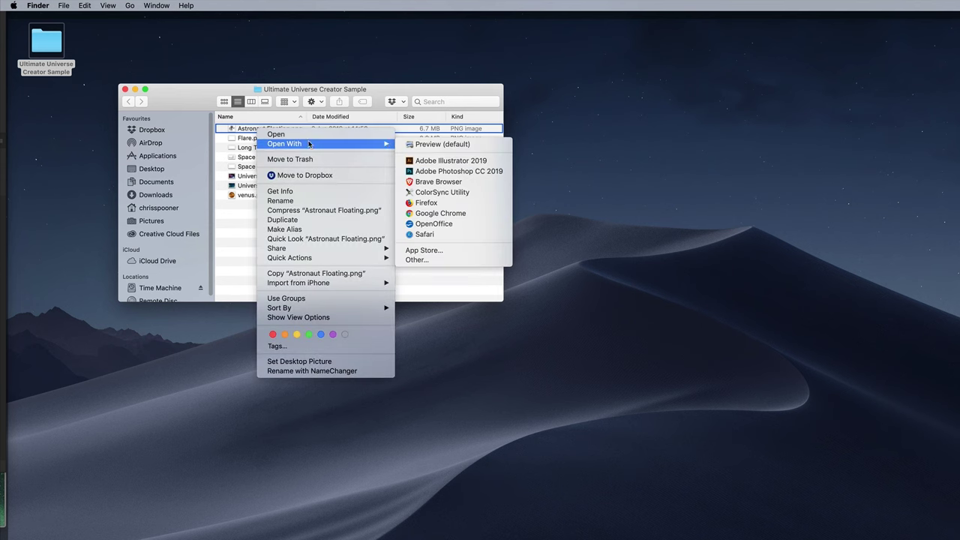
left_click(446, 172)
Paste the astronaut into the poster as Layer 3, flipped horizontally and moved up above Venus.
key("ctrl+a")
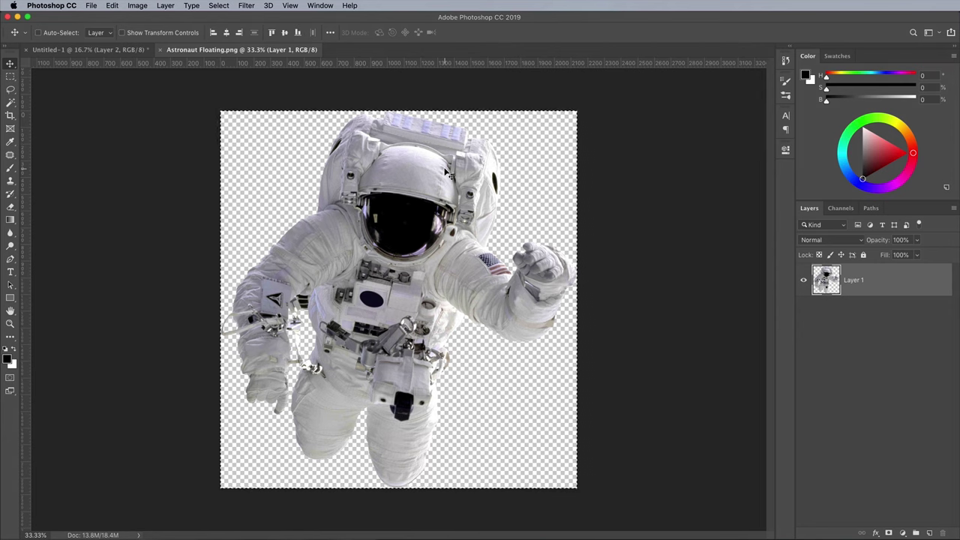
key("ctrl+c")
key("ctrl+w")
key("ctrl+v")
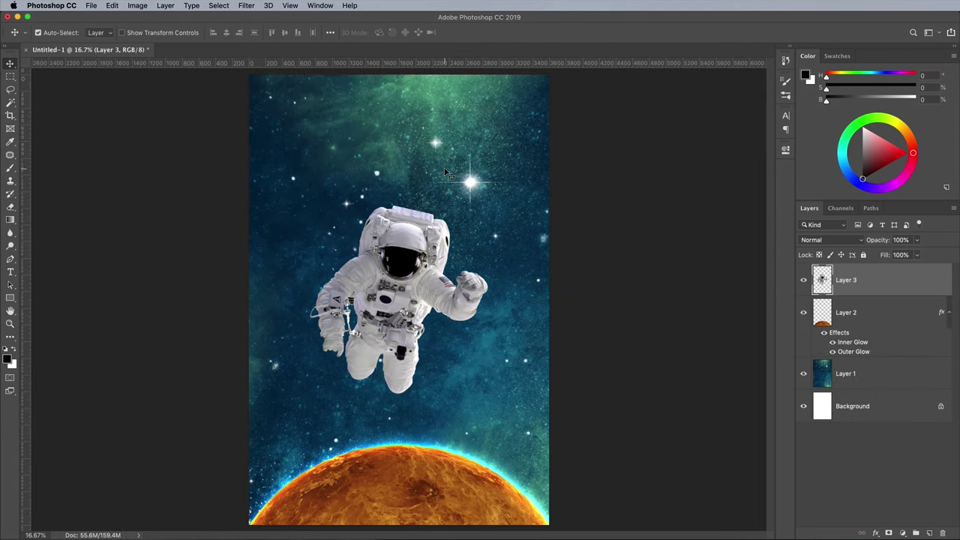
key("ctrl+t")
right_click(409, 246)
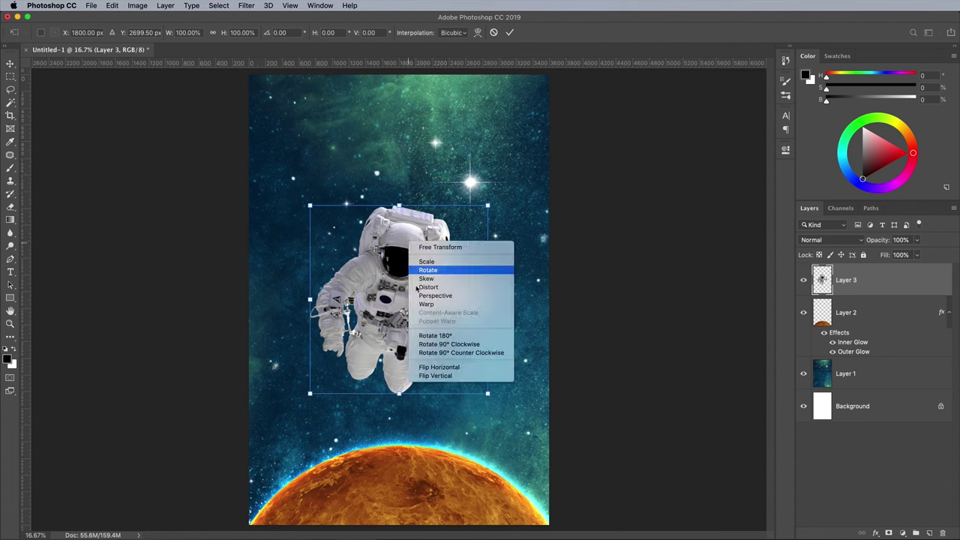
left_click(435, 368)
left_click_drag(421, 292, 419, 265)
key("Return")
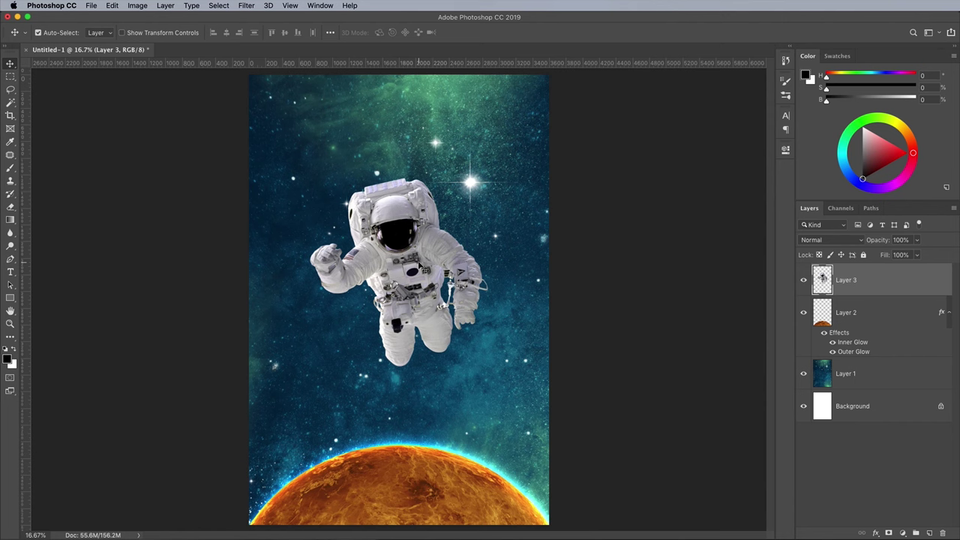
Add a Gradient Map layer and set its left stop to dark navy #0e162f.
left_click(902, 533)
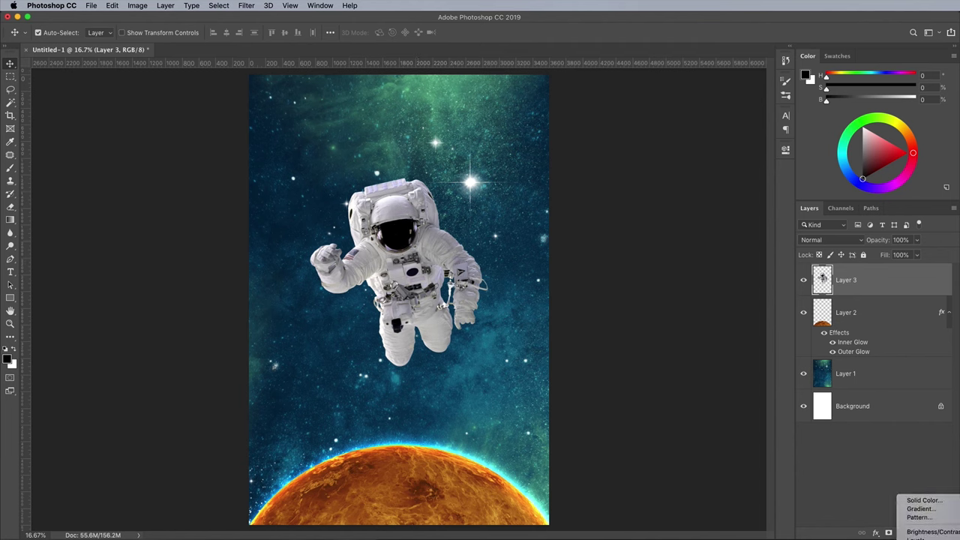
left_click(927, 535)
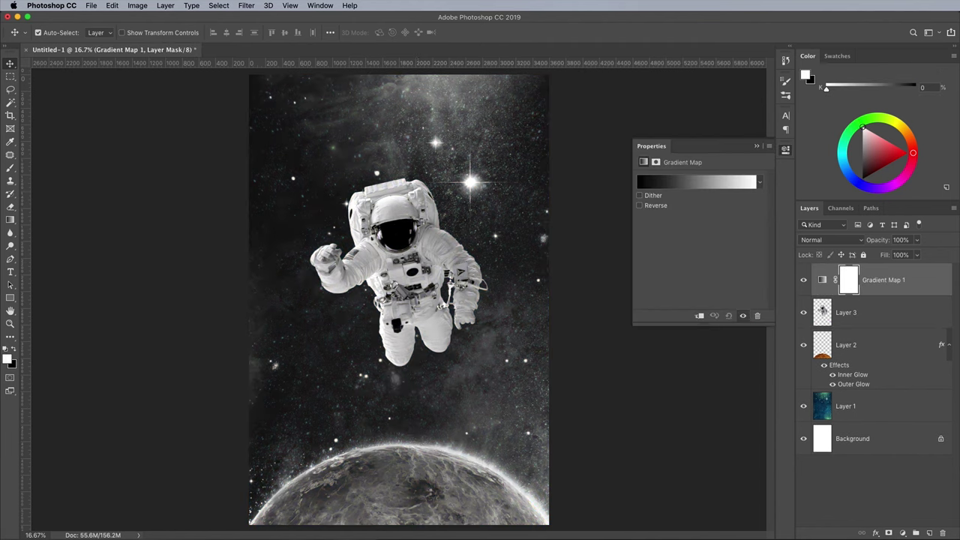
left_click(669, 182)
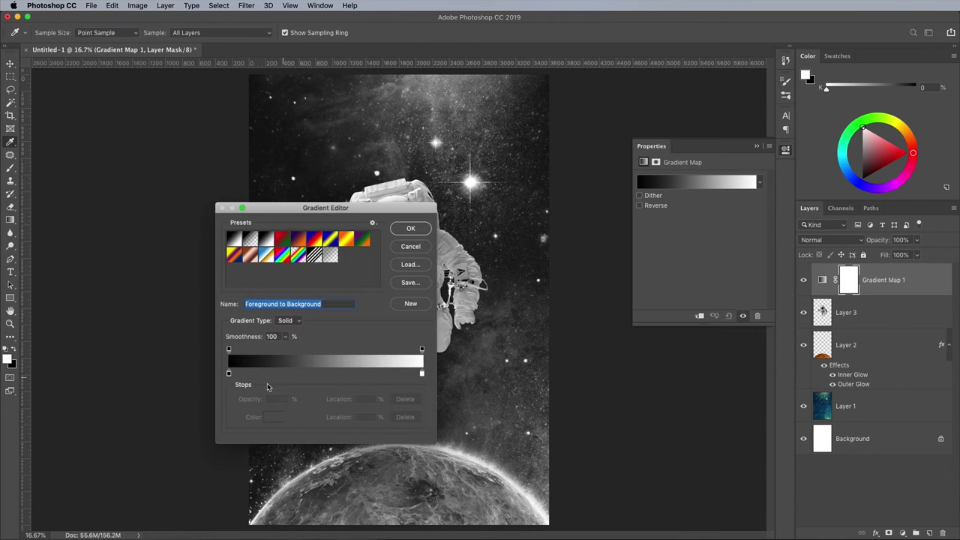
left_click(230, 375)
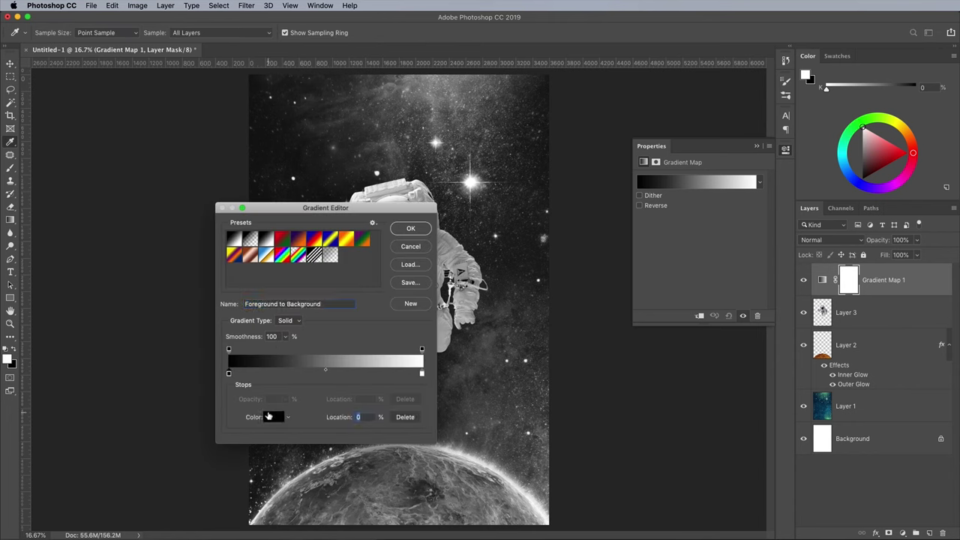
left_click(272, 418)
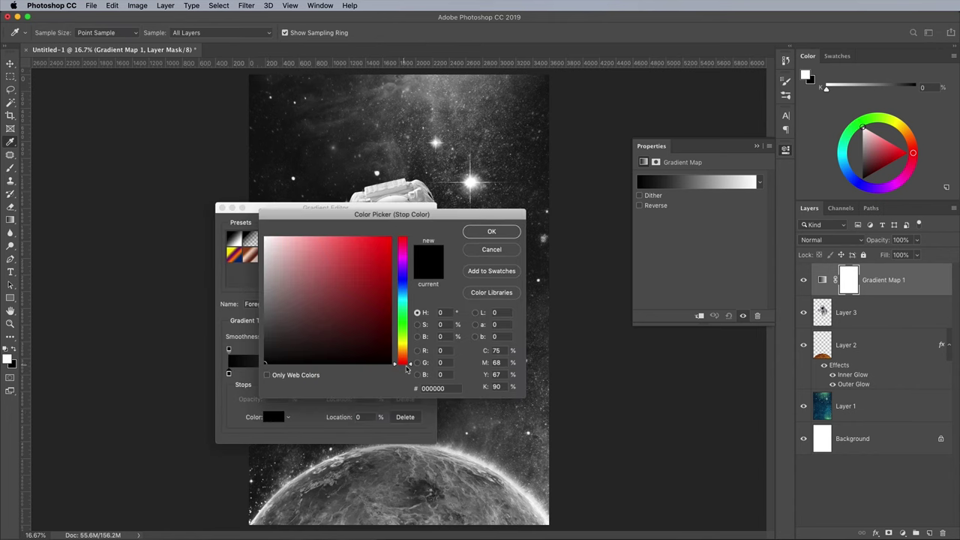
left_click_drag(410, 365, 410, 284)
left_click_drag(356, 295, 357, 342)
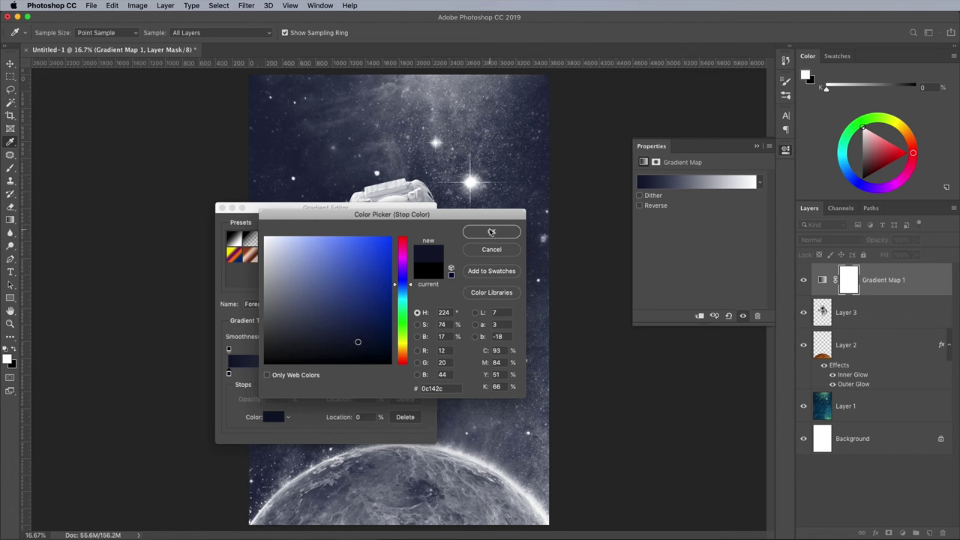
left_click(491, 233)
Set the gradient map's right stop to a mint green.
left_click(421, 375)
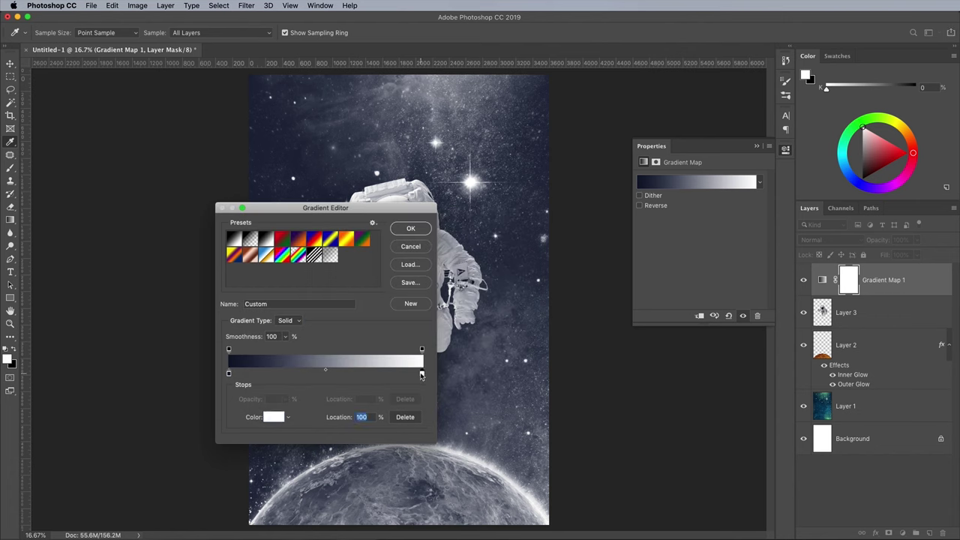
left_click(275, 417)
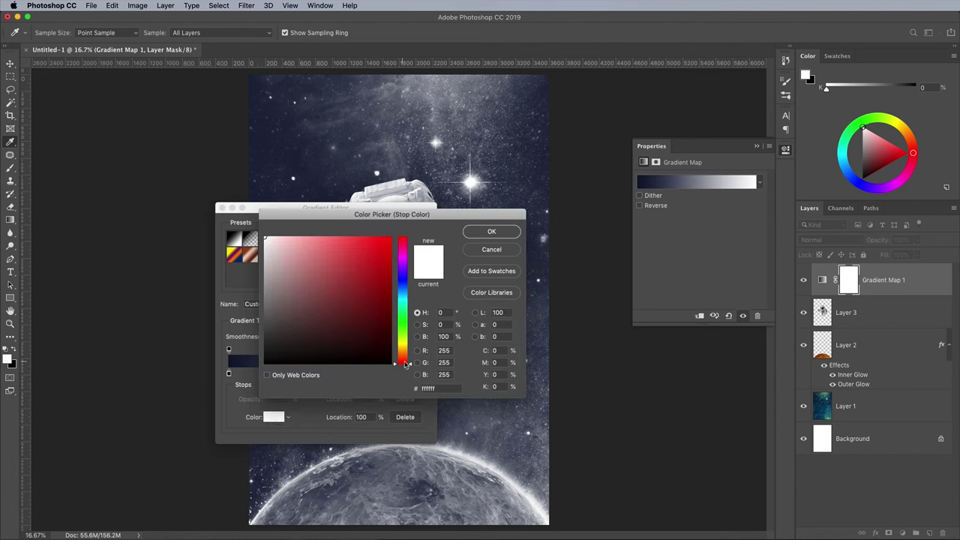
left_click_drag(406, 364, 417, 312)
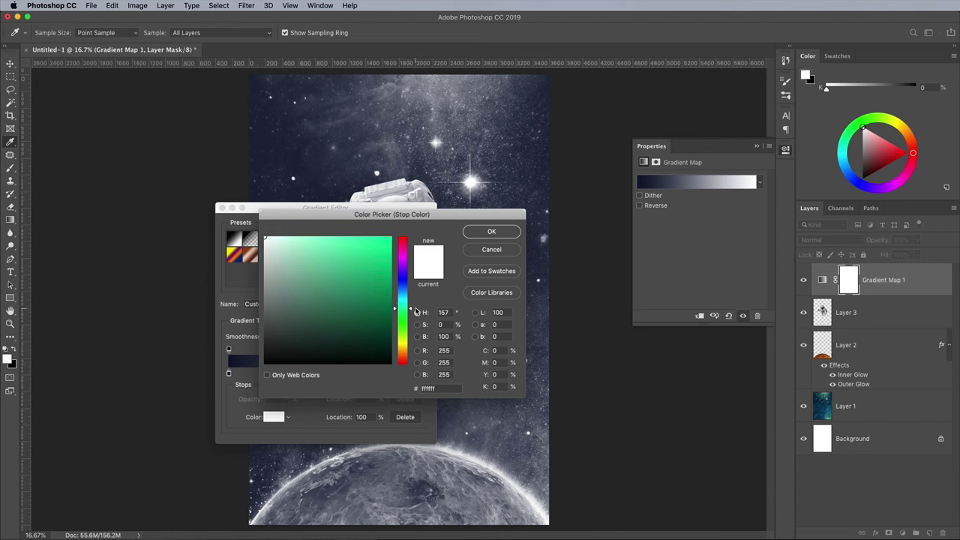
left_click_drag(333, 250, 330, 248)
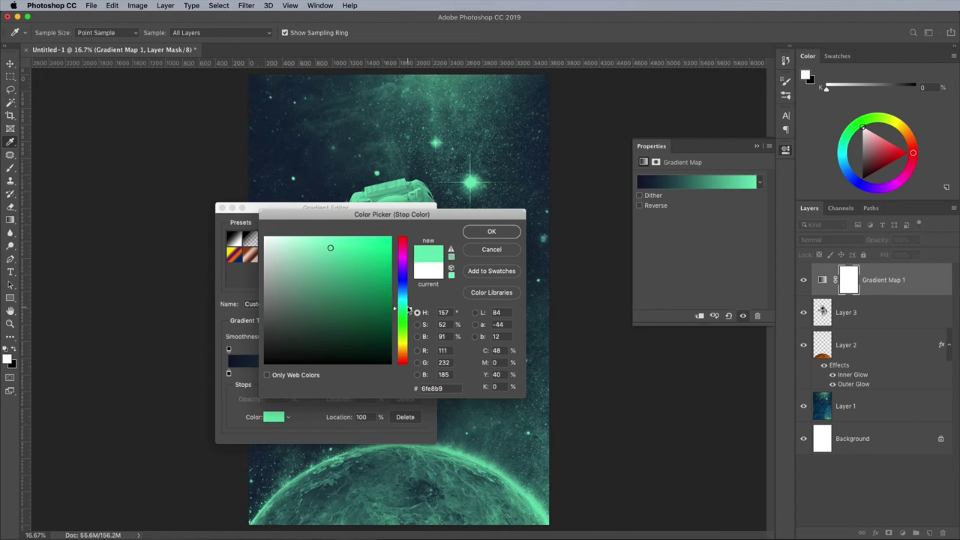
left_click_drag(410, 311, 411, 318)
left_click_drag(330, 249, 331, 264)
left_click(477, 234)
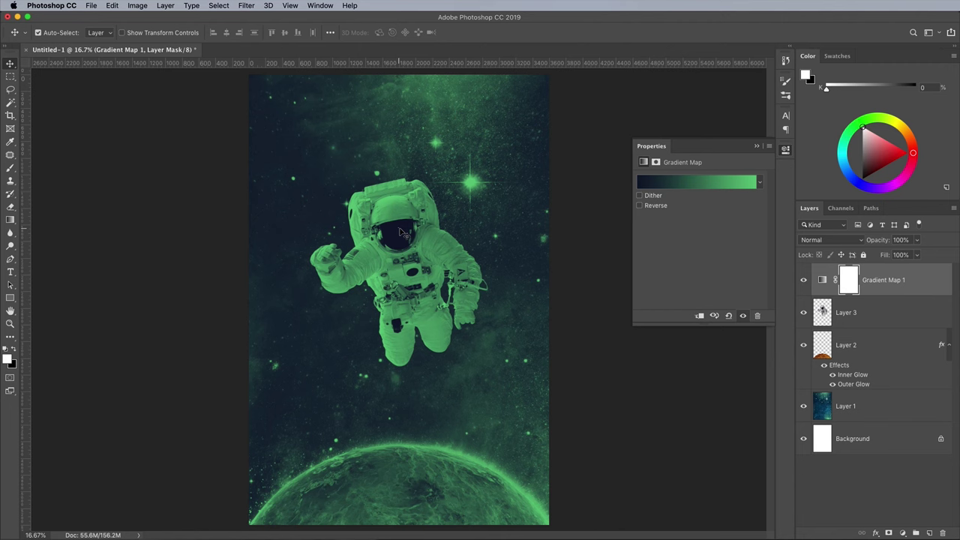
Invert Layer 3's astronaut and give it an inner glow plus a 35% opacity outer glow.
left_click(890, 309)
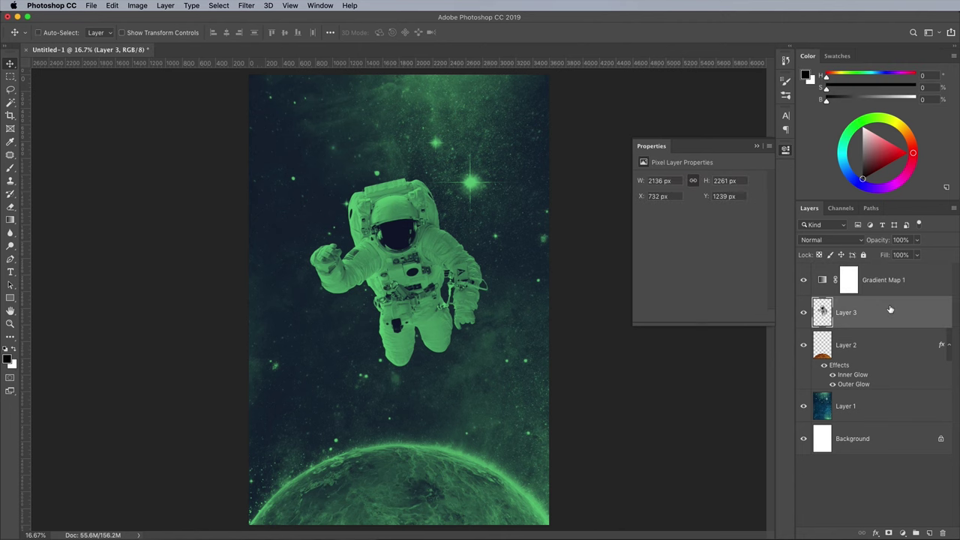
key("super+i")
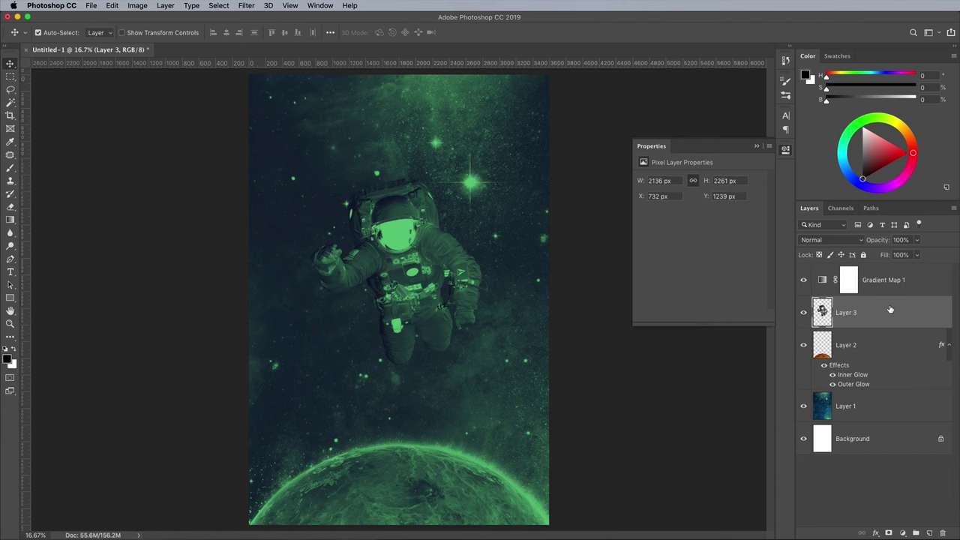
double_click(895, 313)
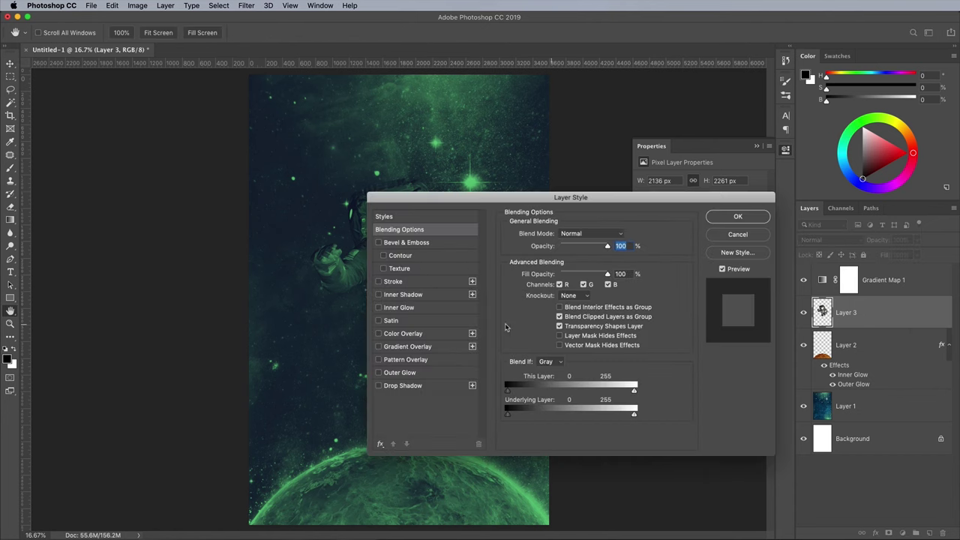
left_click(407, 308)
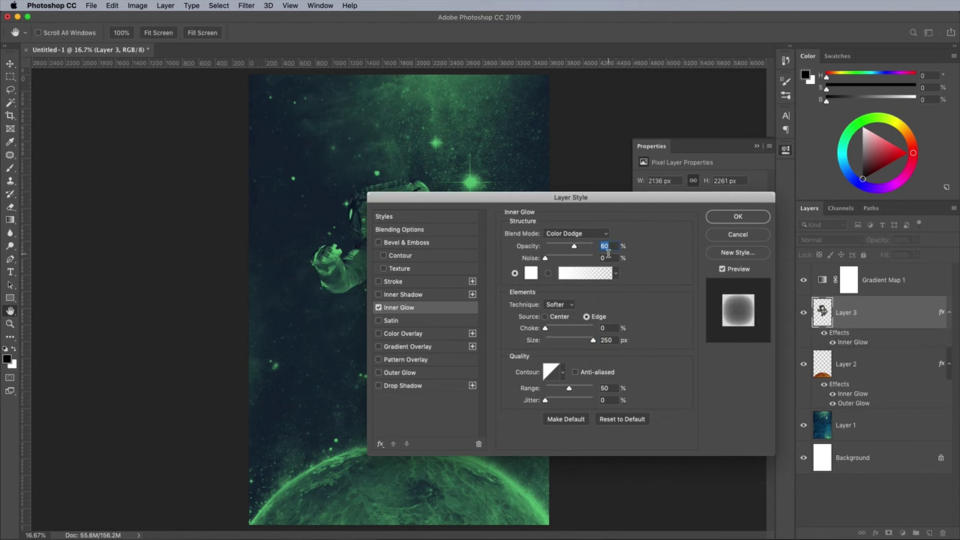
left_click(399, 373)
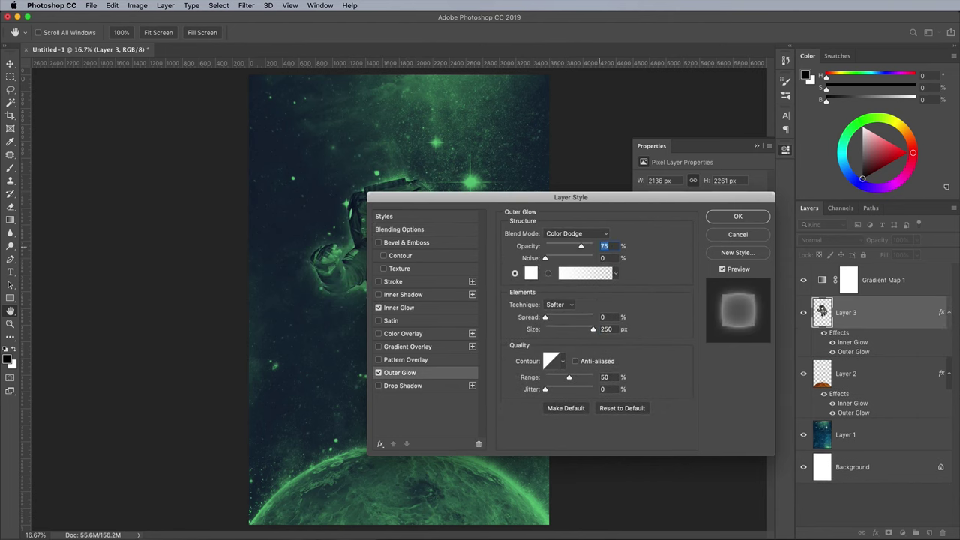
type("35")
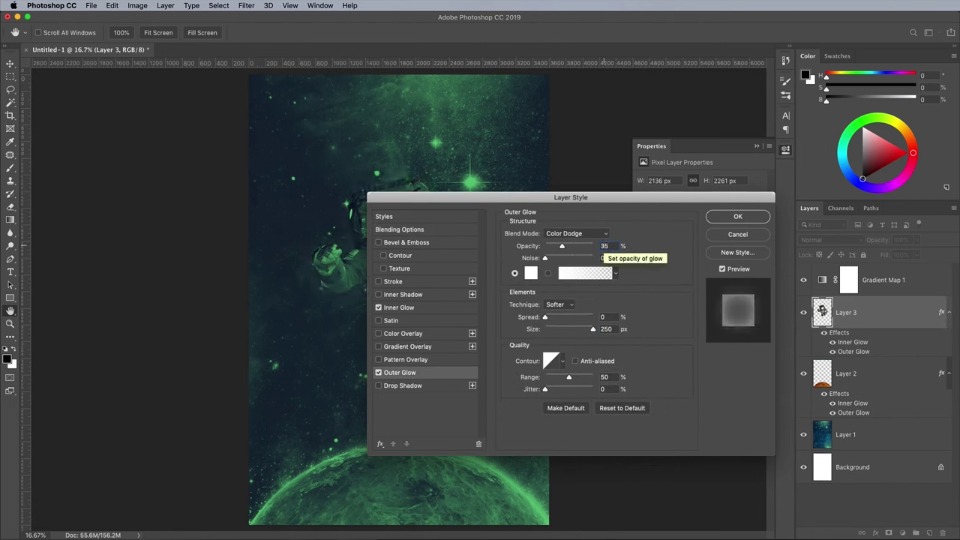
left_click_drag(525, 198, 622, 195)
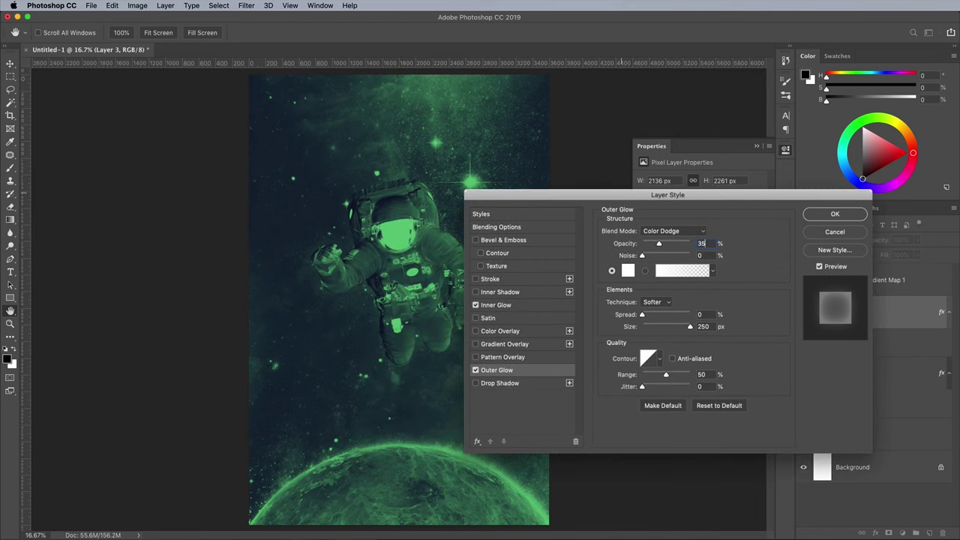
key("Return")
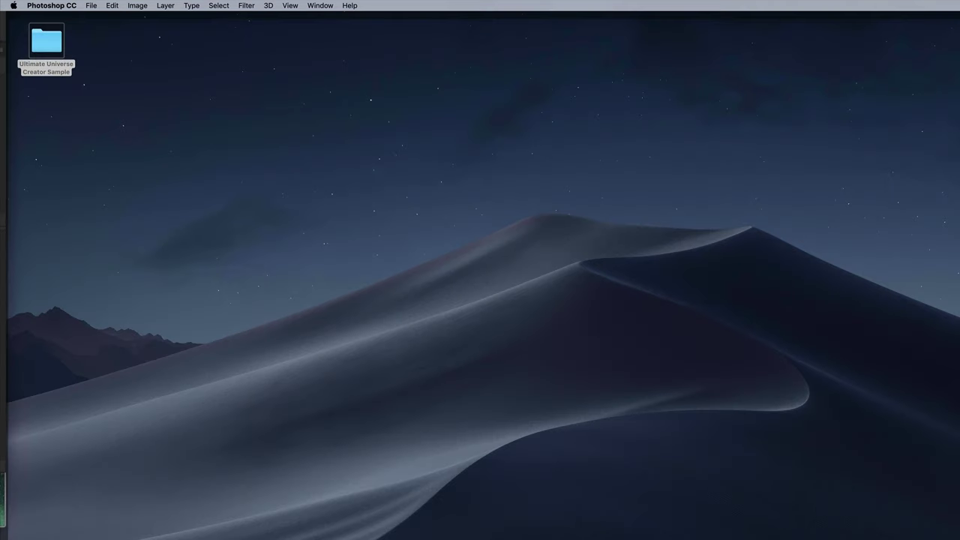
Open Universe-Creator-6.jpg from the Ultimate Universe Creator Sample folder in Photoshop.
double_click(67, 68)
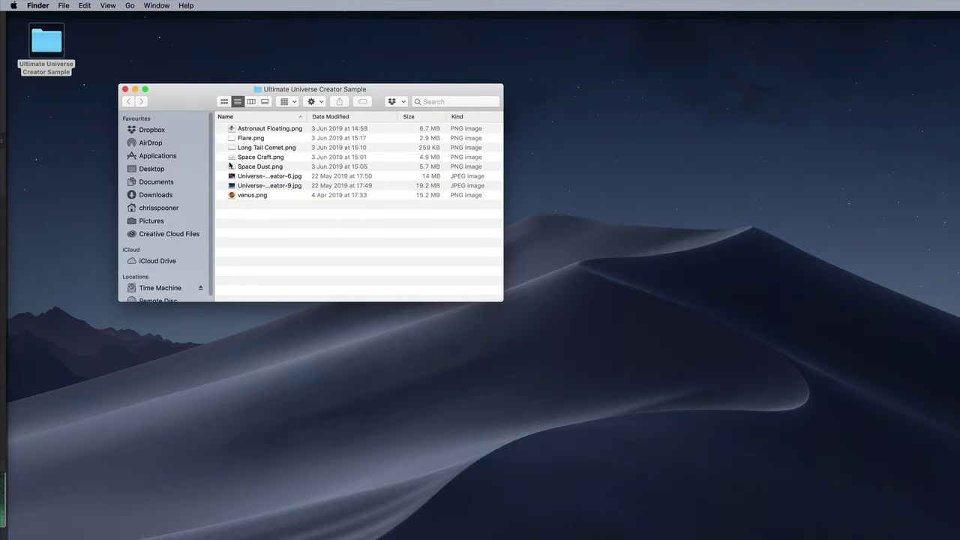
right_click(259, 177)
mouse_move(328, 190)
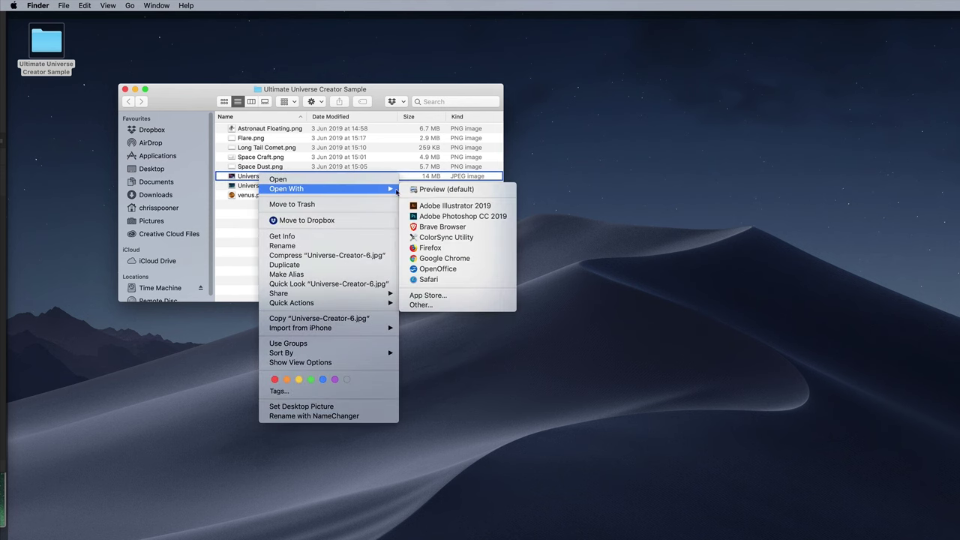
left_click(452, 216)
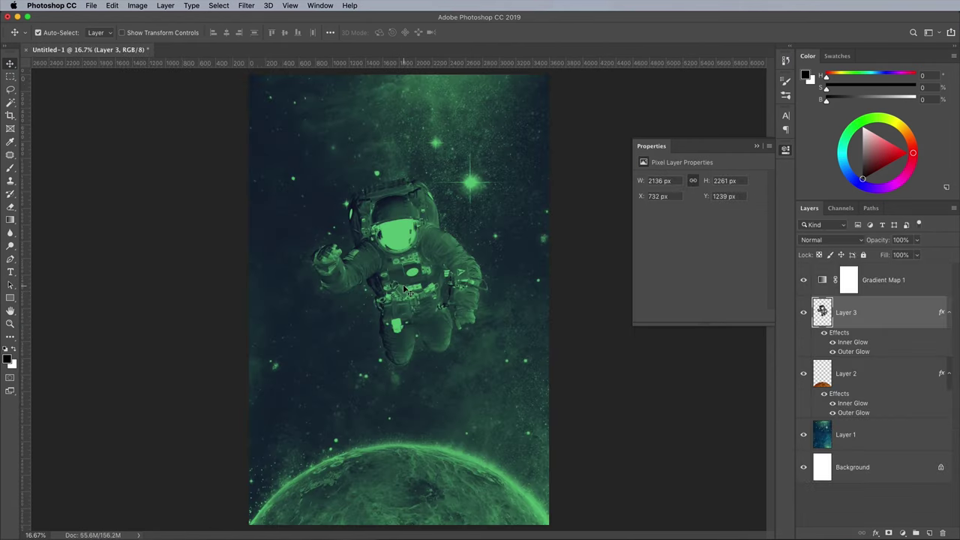
Paste the nebula above Gradient Map 1, shrink it over the astronaut's helmet, then hide it.
left_click(942, 280)
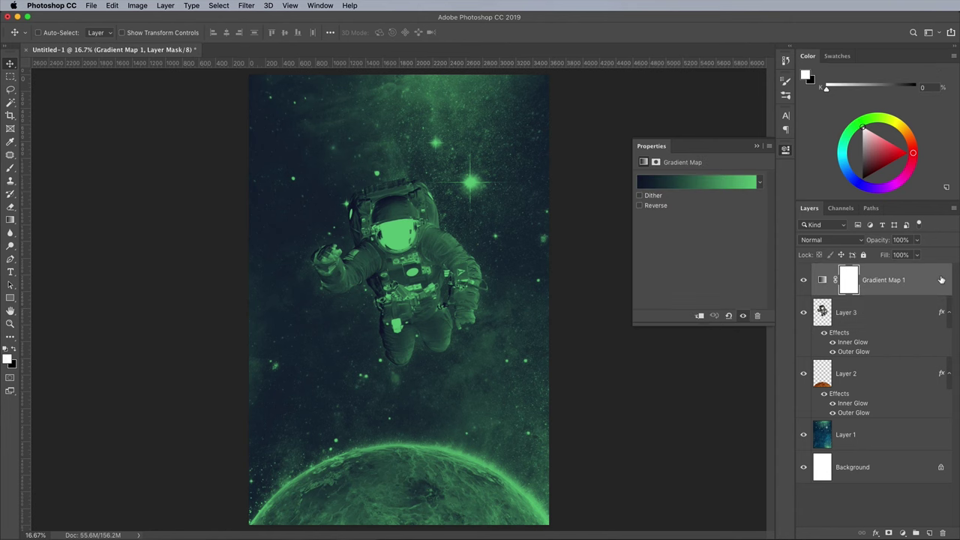
key("ctrl+v")
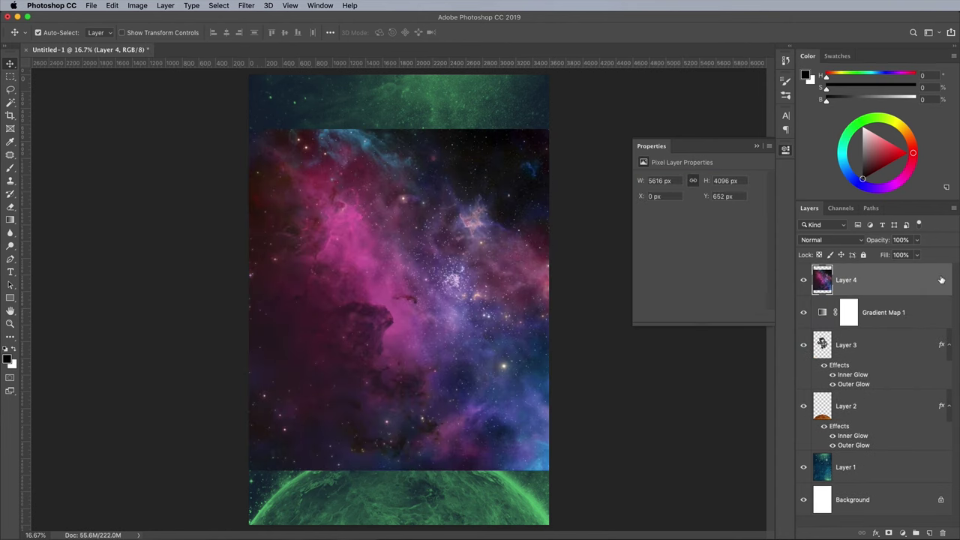
key("ctrl+t")
left_click_drag(249, 128, 440, 268)
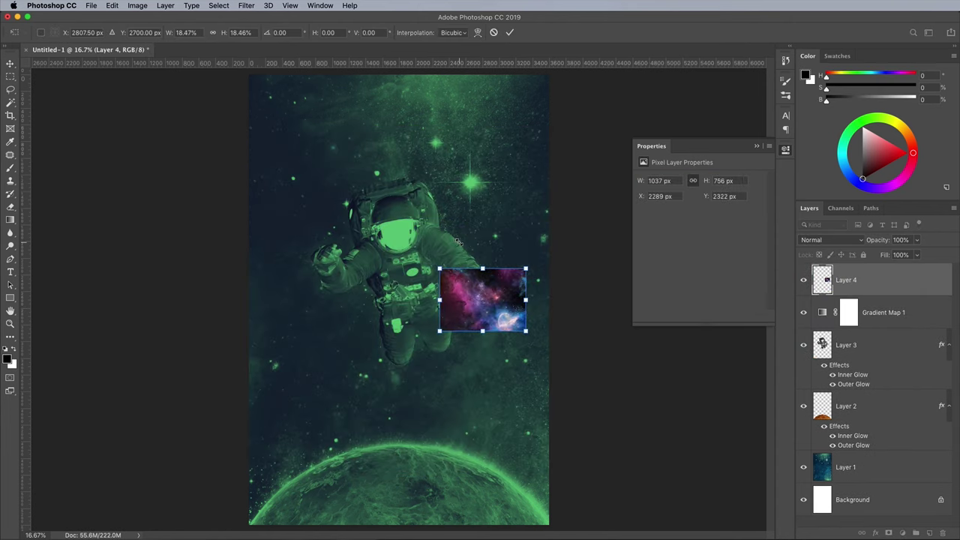
left_click_drag(476, 295, 373, 220)
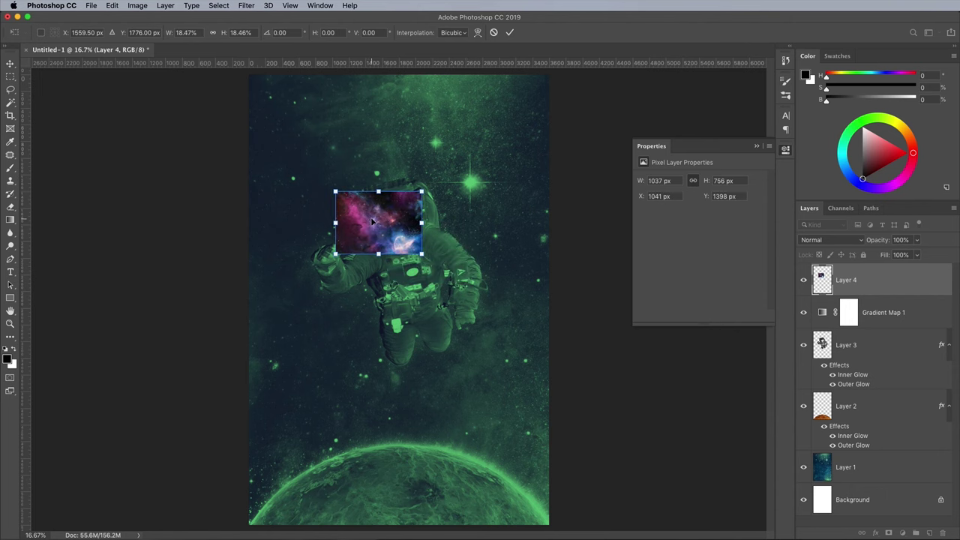
key("Return")
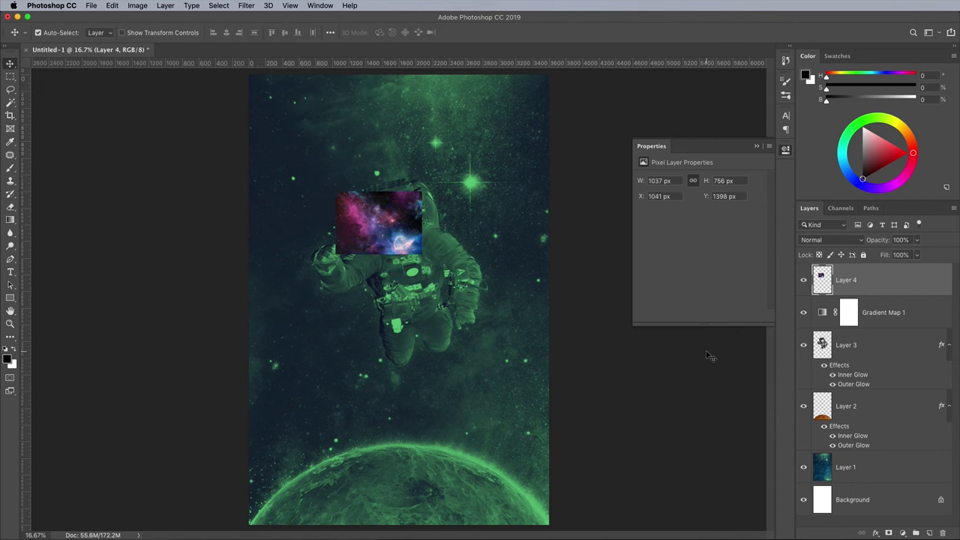
left_click(804, 281)
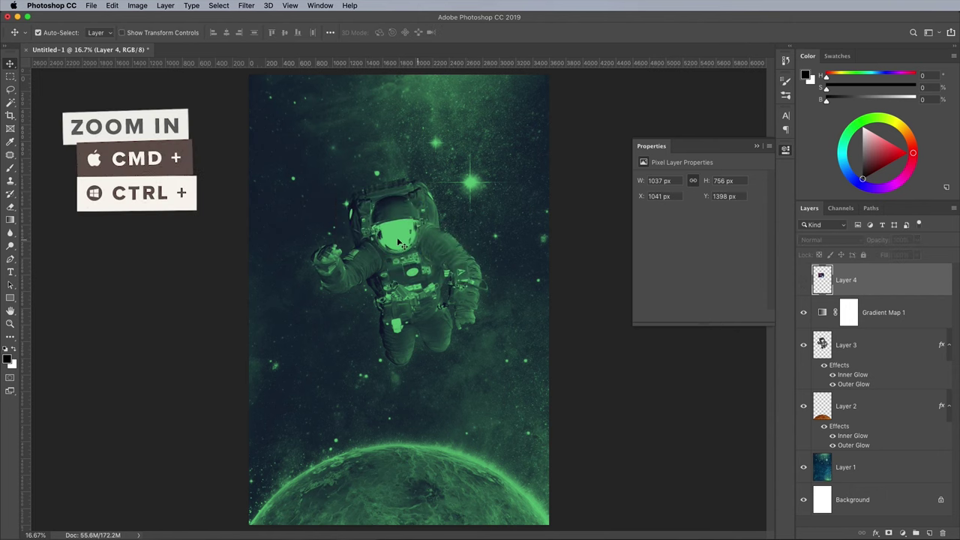
key("super+equal")
key("super+equal")
key("super+equal")
key("super+equal")
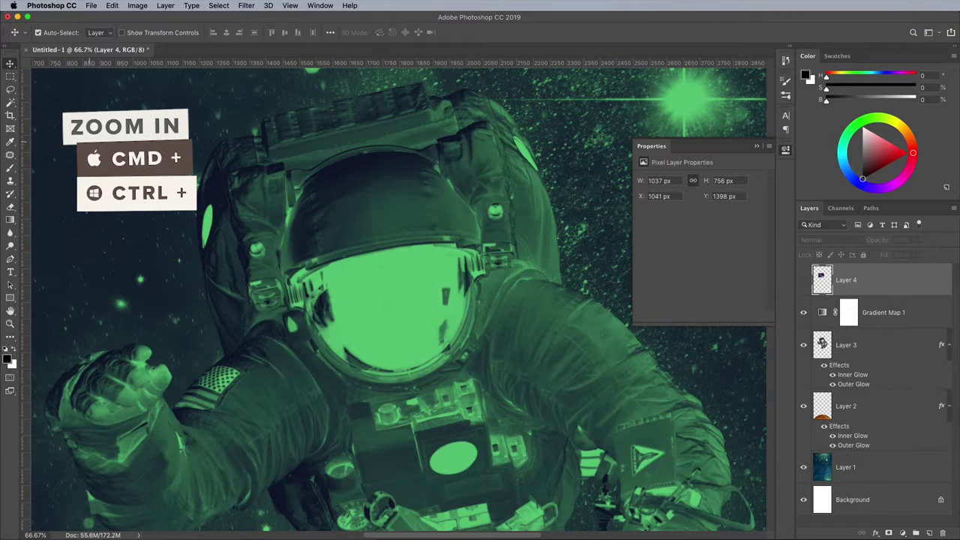
Magic Wand the helmet visor on Layer 3 and mask the nebula Layer 4 to it.
left_click(11, 102)
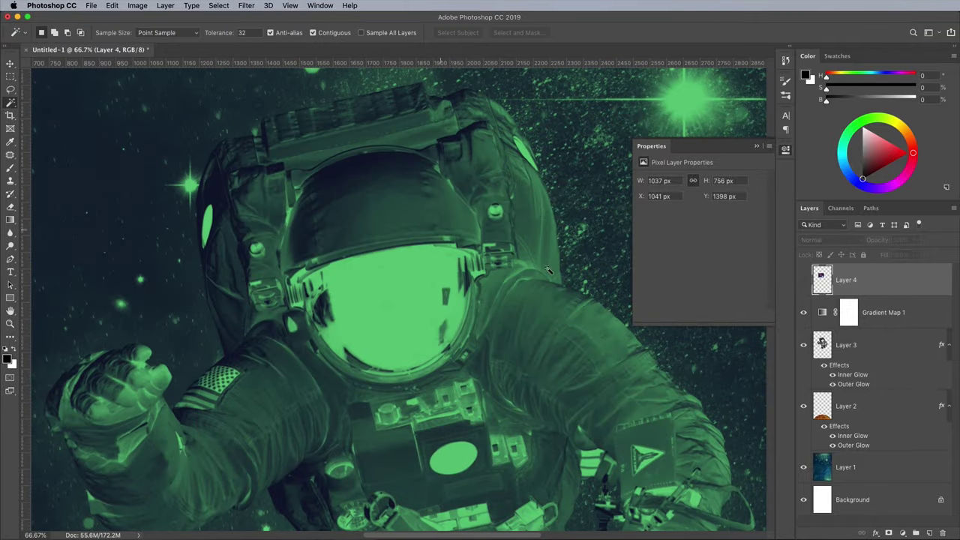
left_click(822, 343)
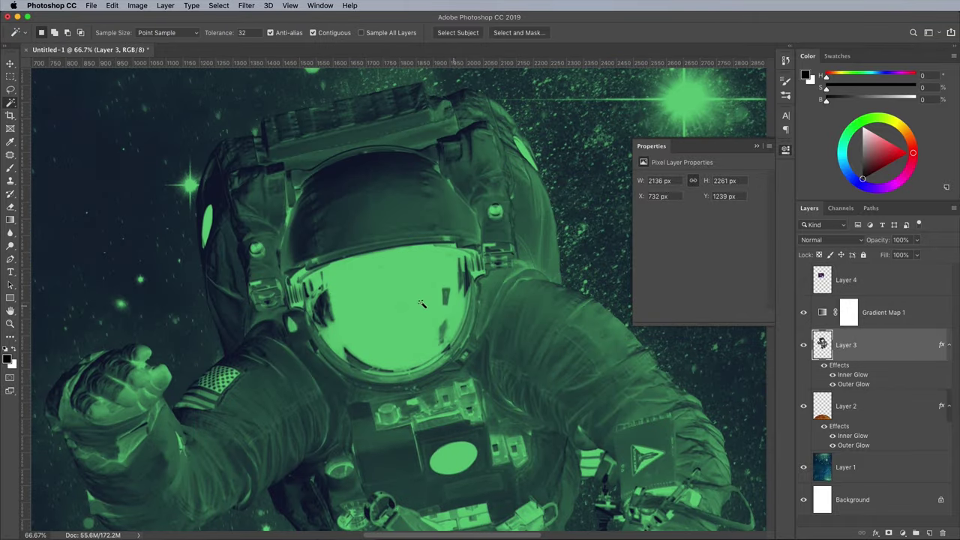
left_click(388, 300)
left_click(803, 281)
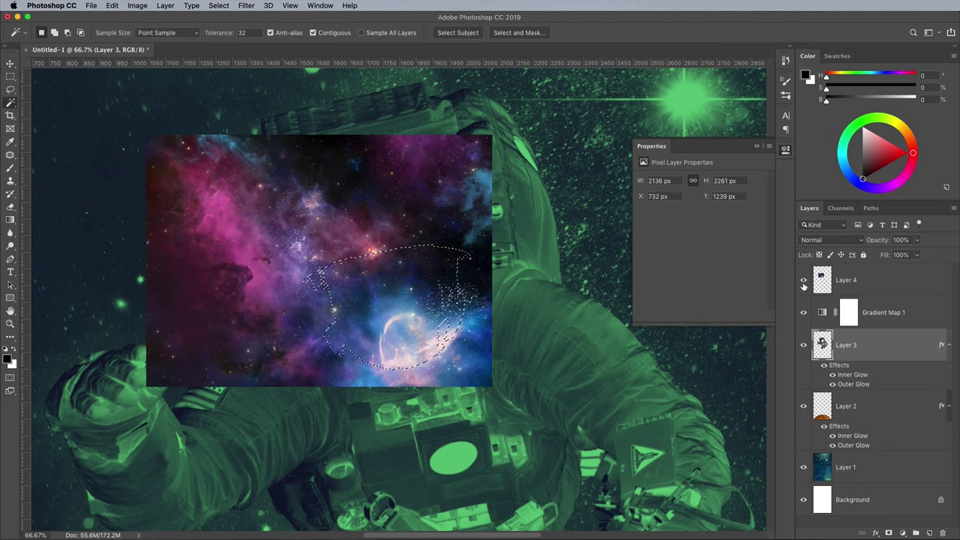
left_click(885, 283)
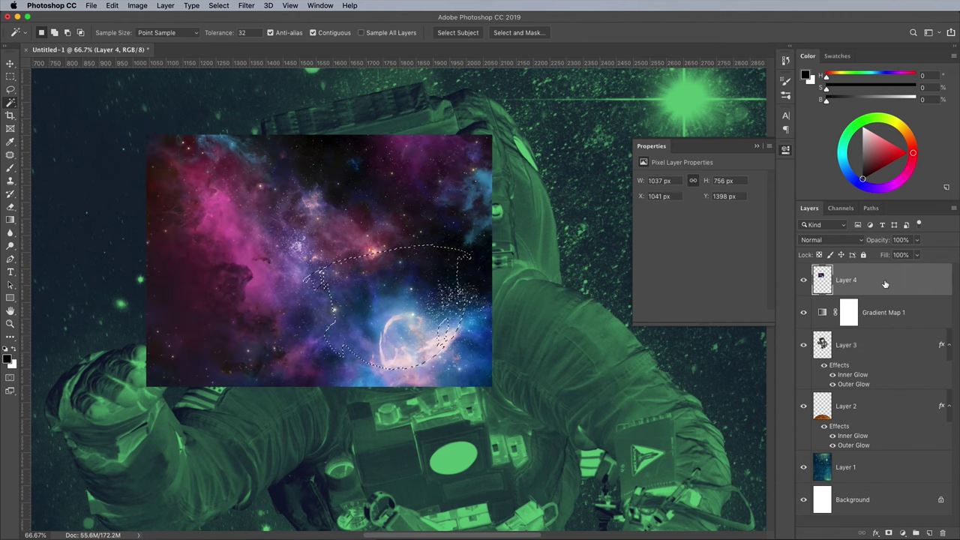
left_click(890, 533)
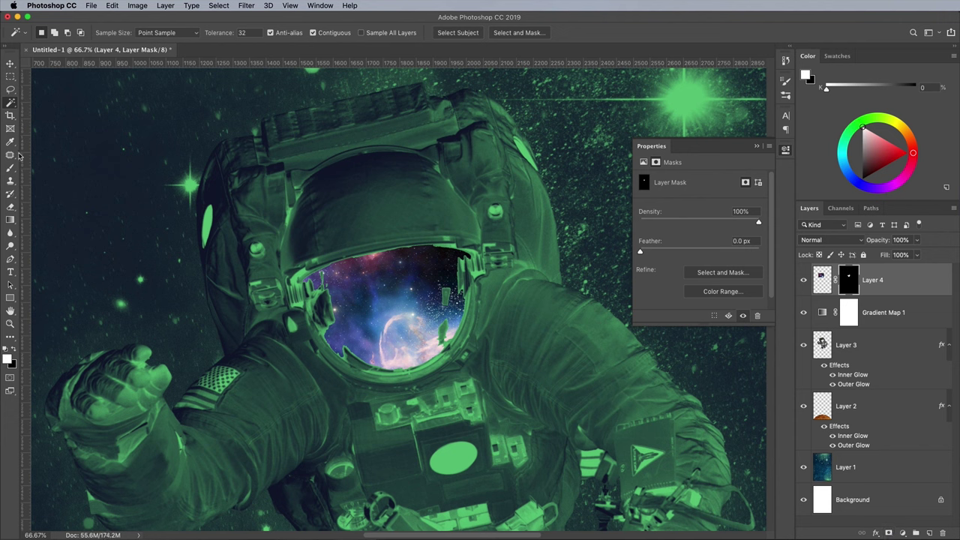
Paint the mask with a 100 px, 0% hardness brush to reveal nebula along the visor's top edge.
left_click(11, 166)
left_click(44, 33)
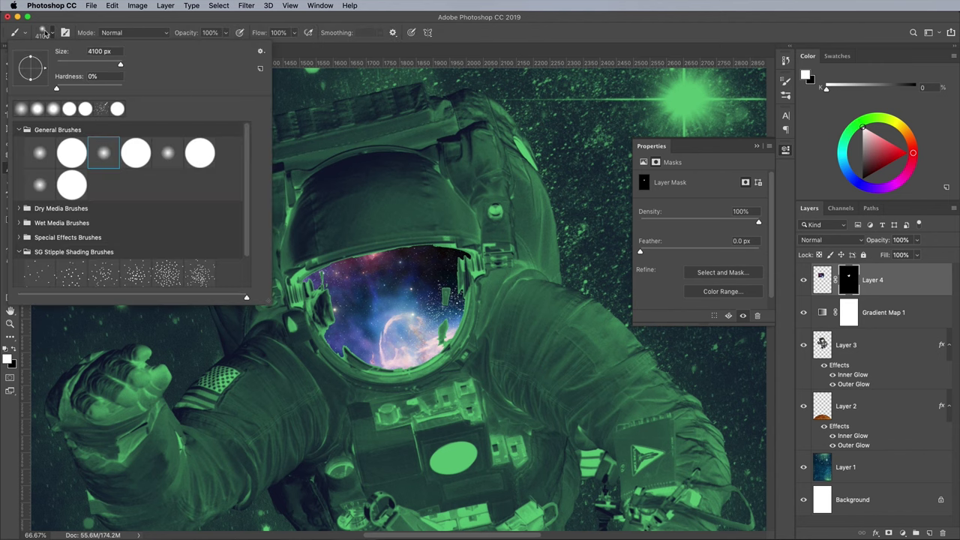
left_click_drag(84, 89, 43, 84)
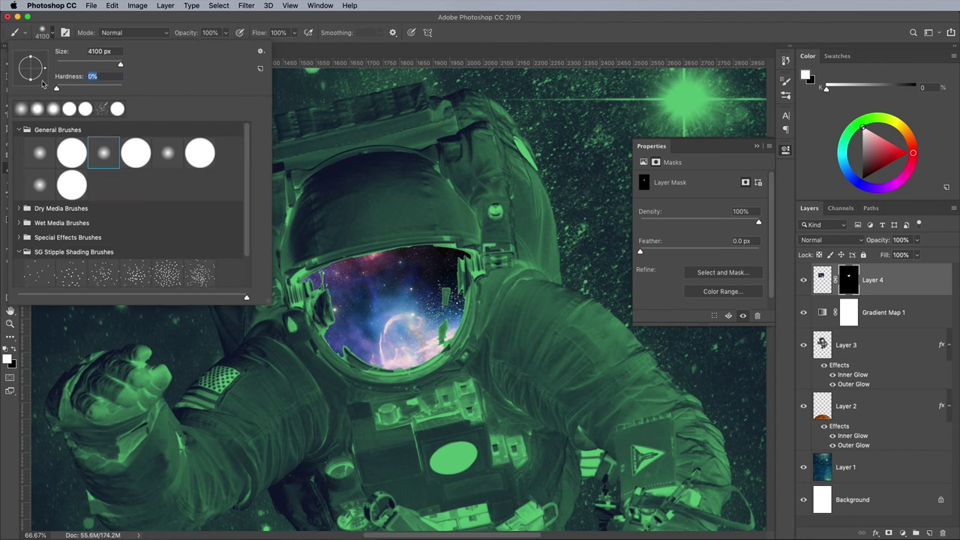
left_click(90, 64)
left_click(467, 33)
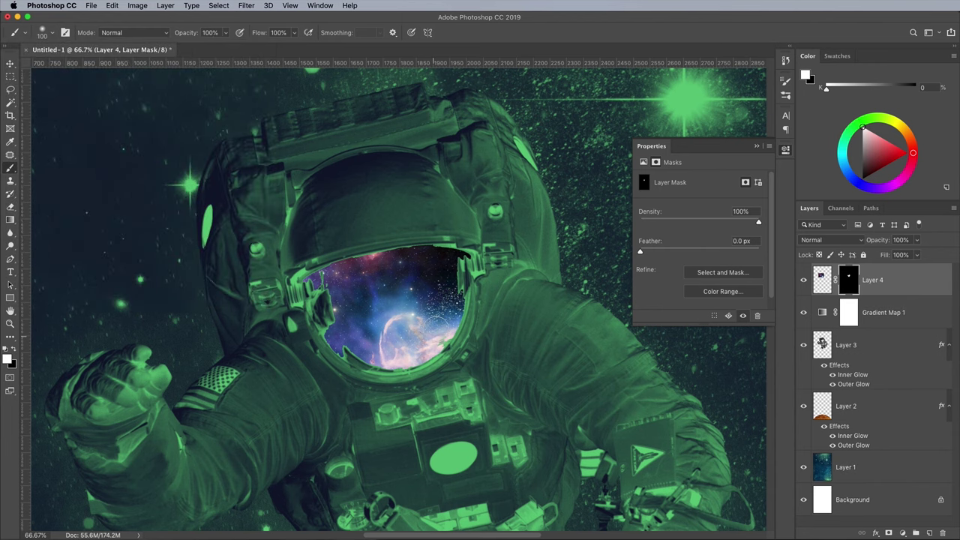
mouse_move(443, 283)
left_mouse_down()
mouse_move(440, 256)
mouse_move(379, 261)
mouse_move(314, 282)
mouse_move(347, 305)
mouse_move(339, 289)
mouse_move(337, 349)
mouse_move(391, 356)
left_mouse_up()
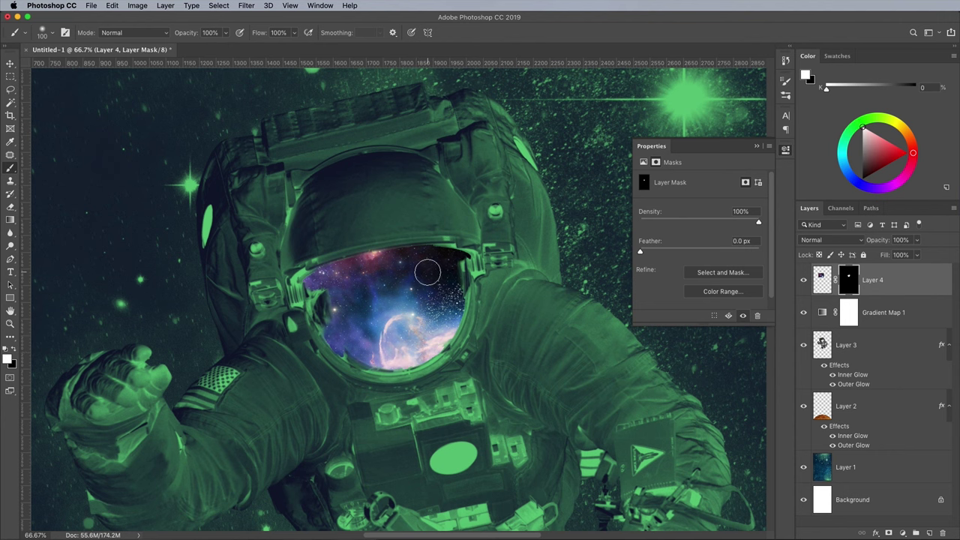
key("super+minus")
key("super+minus")
key("super+minus")
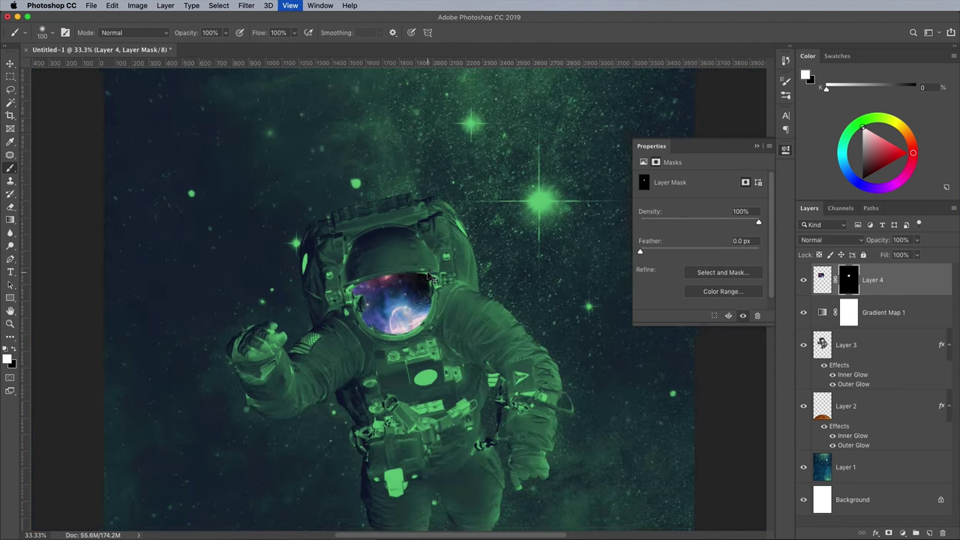
key("super+0")
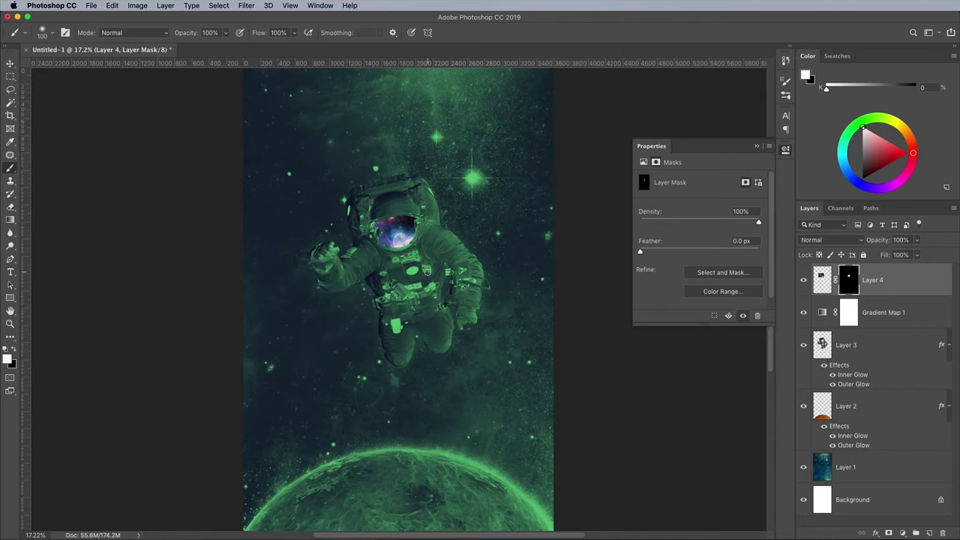
Open Space Dust.png from the Ultimate Universe Creator Sample folder in Photoshop.
key("F11")
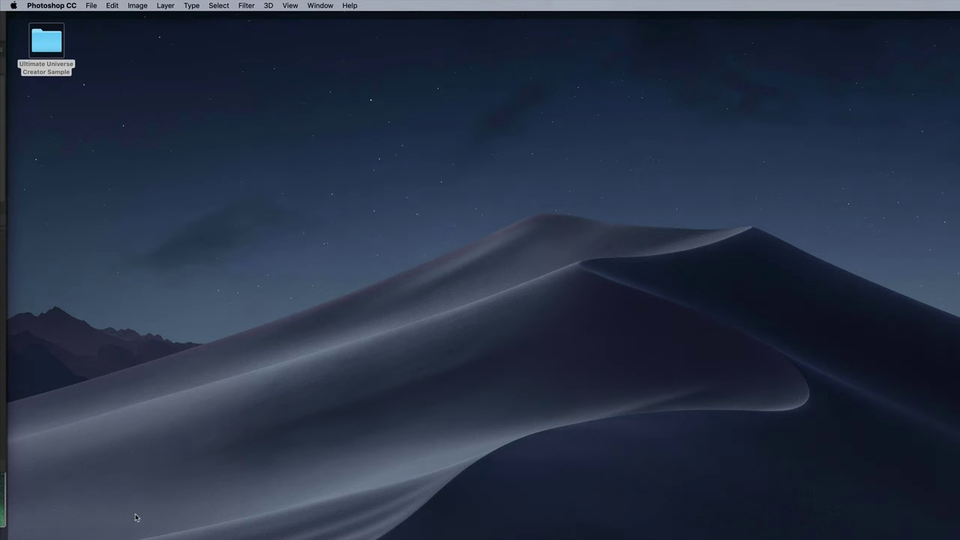
double_click(47, 44)
right_click(261, 164)
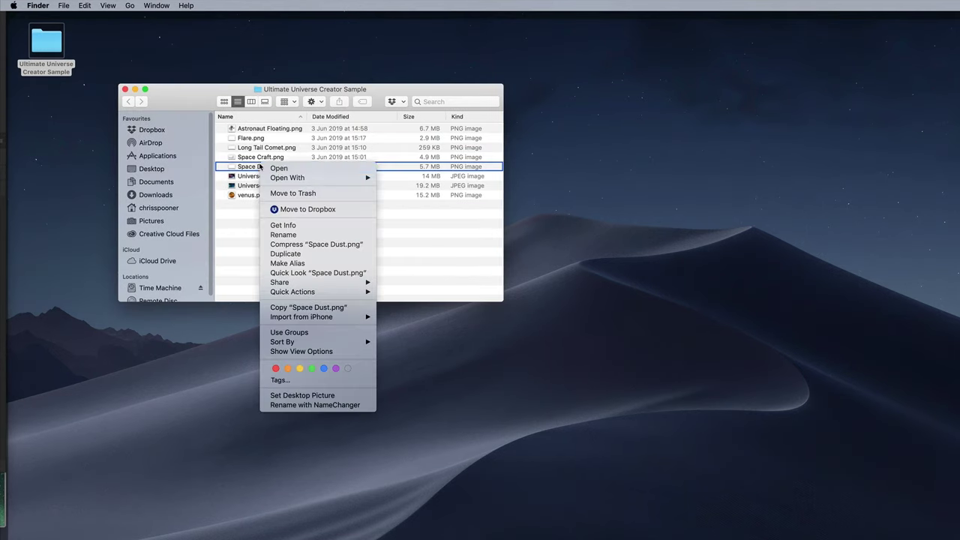
mouse_move(293, 179)
left_click(449, 205)
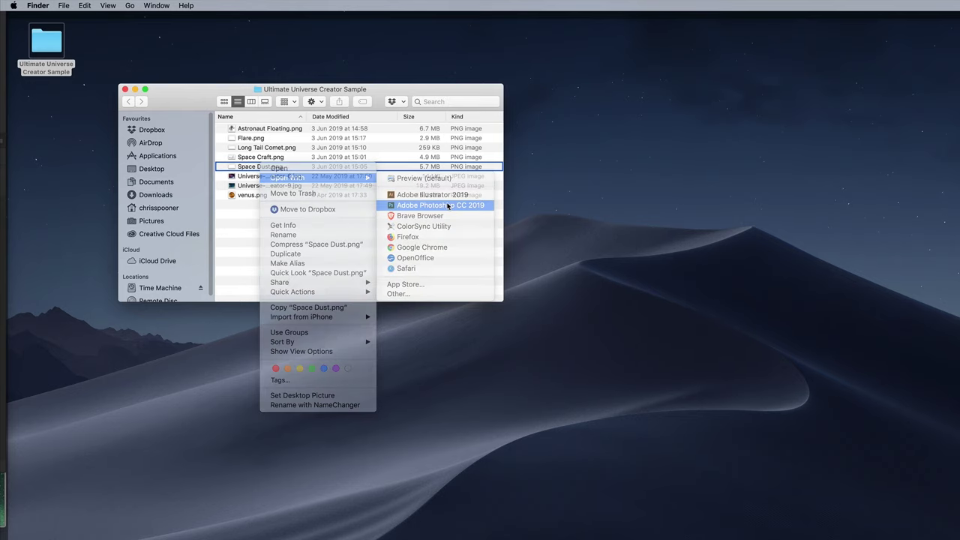
Copy the whole Space Dust image into the poster and close the Space Dust document.
key("ctrl+a")
key("ctrl+c")
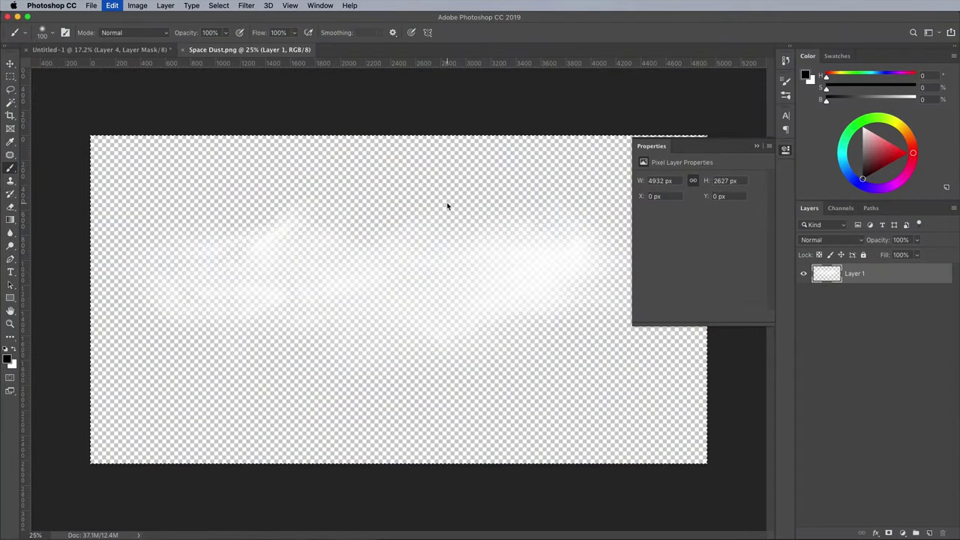
key("ctrl+w")
key("ctrl+v")
Flip the pasted dust horizontally and place it across the planet's top edge.
key("ctrl+t")
mouse_move(480, 239)
left_mouse_down()
mouse_move(466, 379)
mouse_move(450, 422)
mouse_move(391, 459)
left_mouse_up()
scroll(447, 363, "down", 2)
right_click(422, 450)
left_click(450, 518)
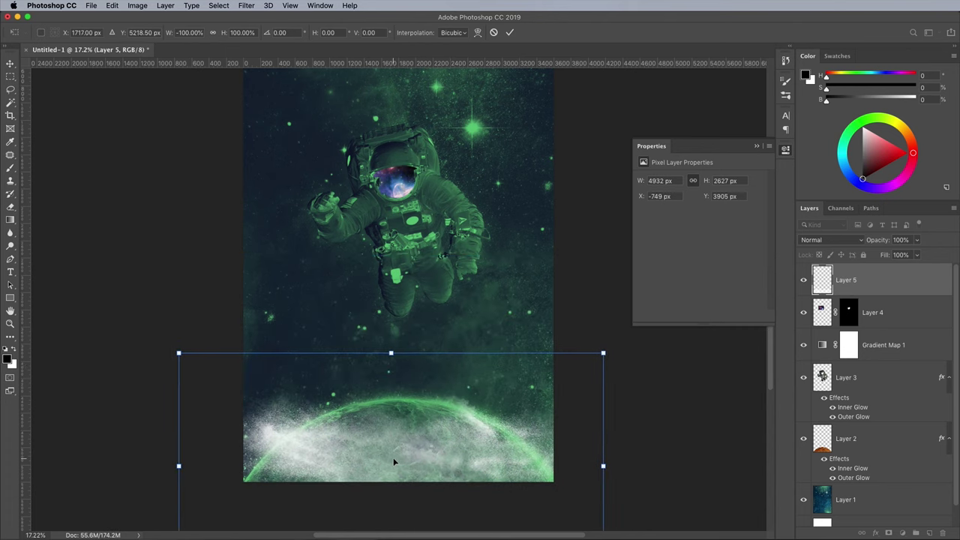
key("Return")
Blend the dust layer as Color Dodge with fill lowered to 63%.
key("b")
left_click(826, 242)
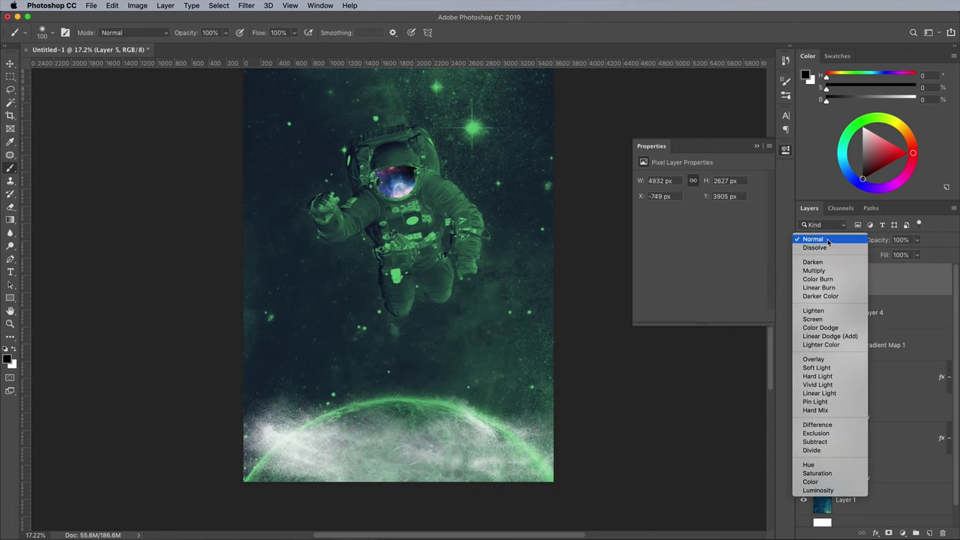
left_click(825, 329)
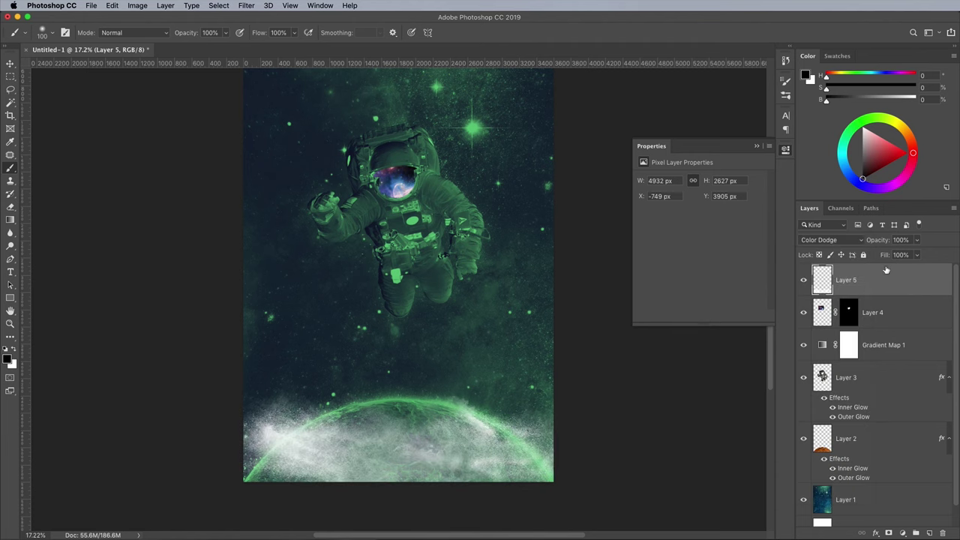
left_click(919, 256)
left_click_drag(916, 269, 894, 268)
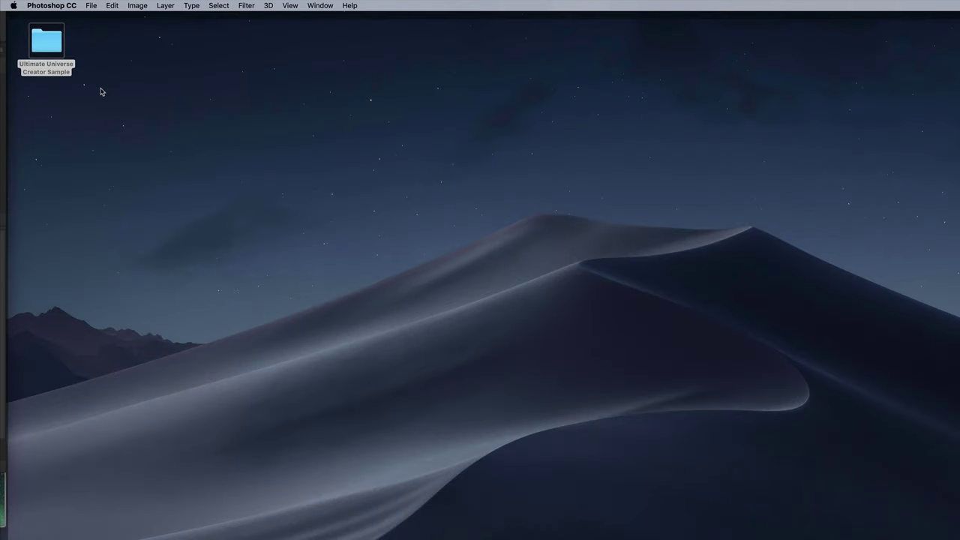
Open Flare.png and paste the flare onto the planet's edge.
double_click(37, 41)
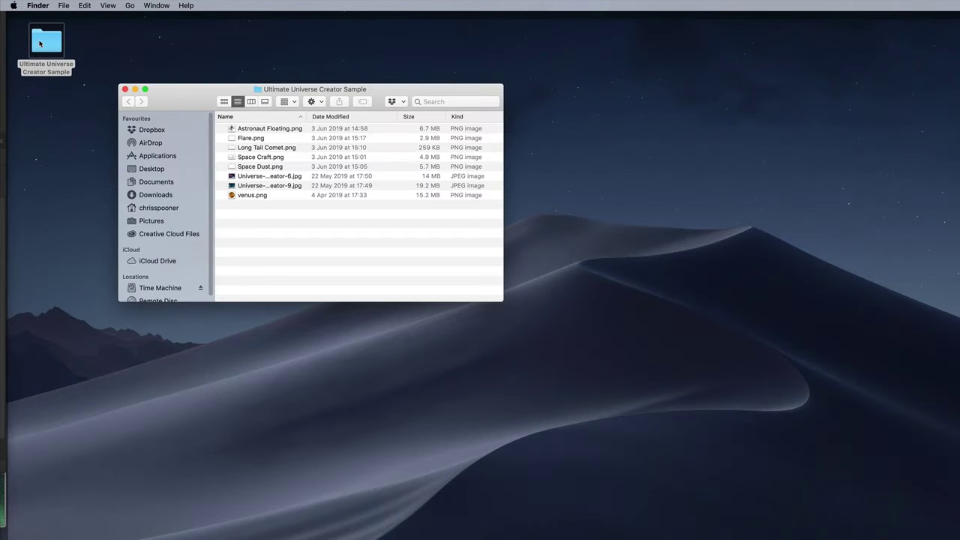
right_click(258, 141)
mouse_move(278, 150)
left_click(420, 180)
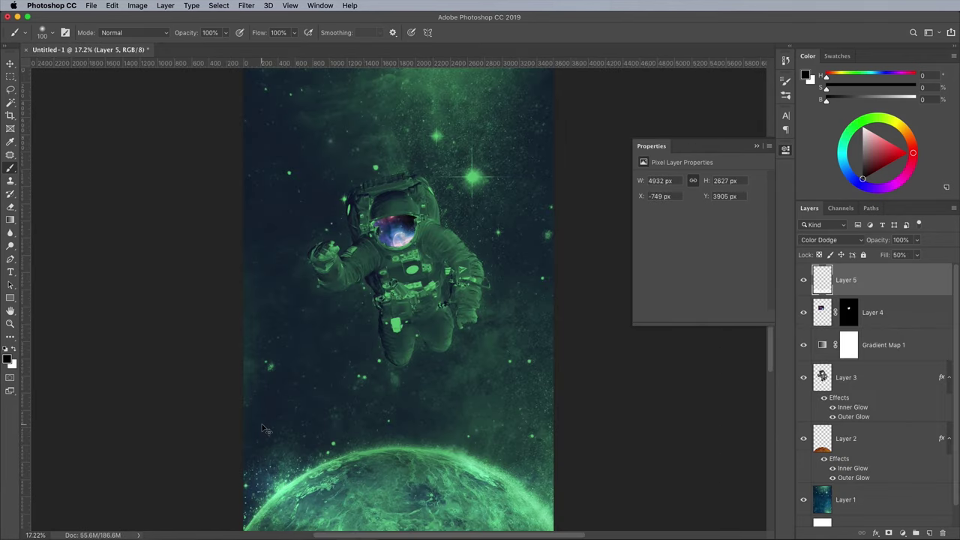
key("ctrl+v")
left_click_drag(453, 300, 453, 466)
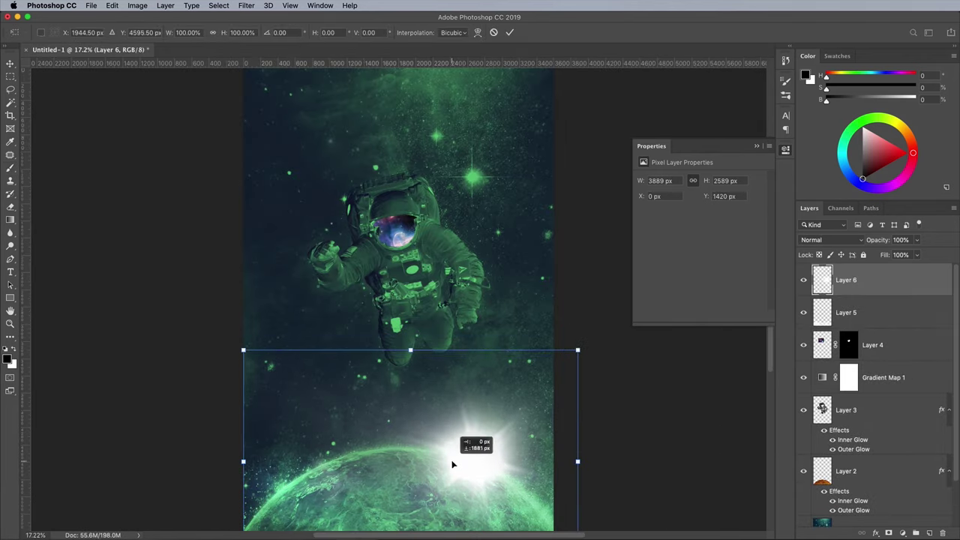
key("Return")
Blend the flare layer as Overlay at about 75% opacity.
left_click(832, 239)
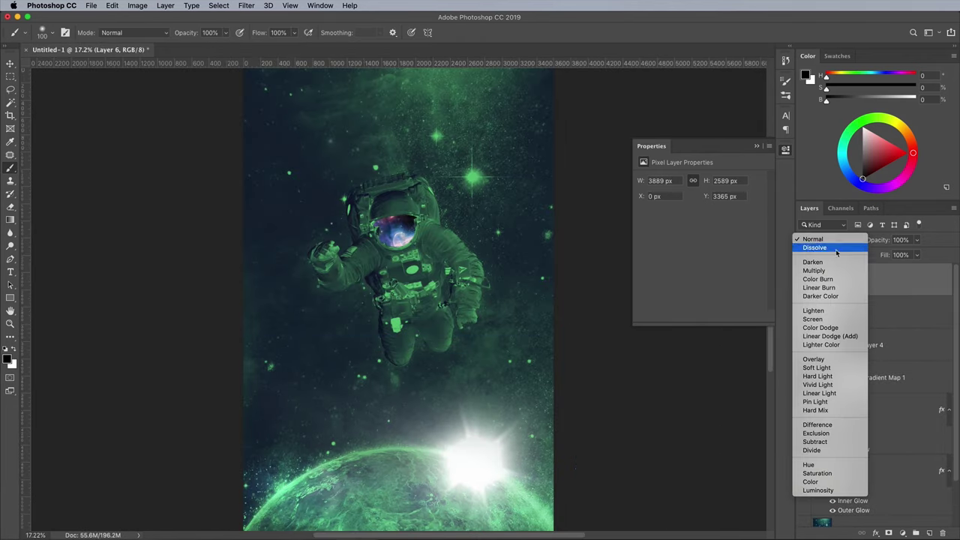
left_click(815, 359)
left_click(804, 280)
left_click(804, 279)
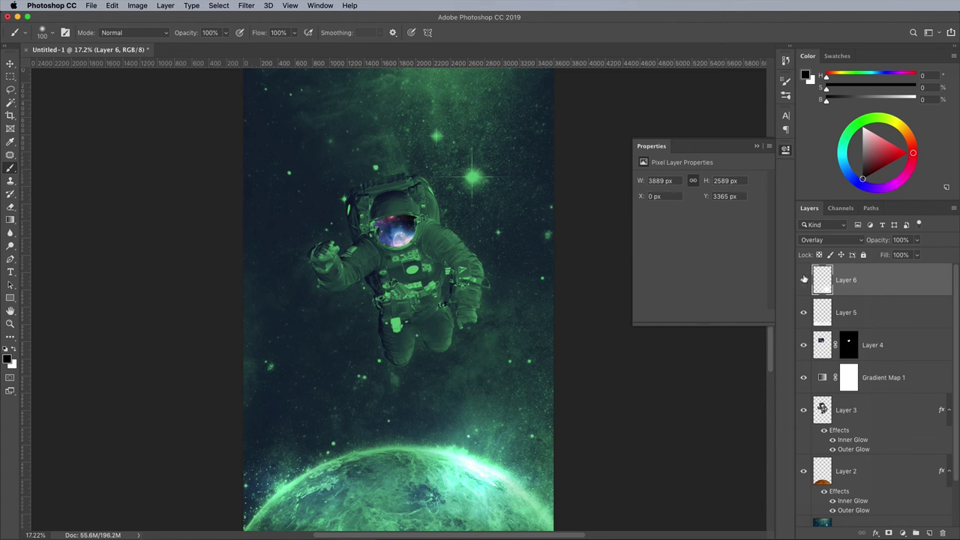
left_click_drag(918, 240, 906, 256)
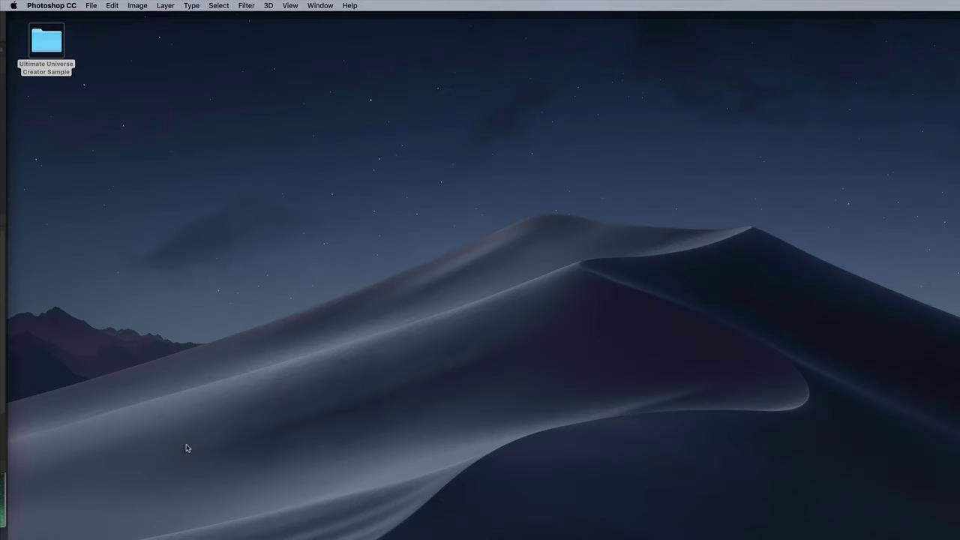
Paste Long Tail Comet.png into the poster, rotated diagonally across the astronaut.
double_click(43, 42)
right_click(252, 148)
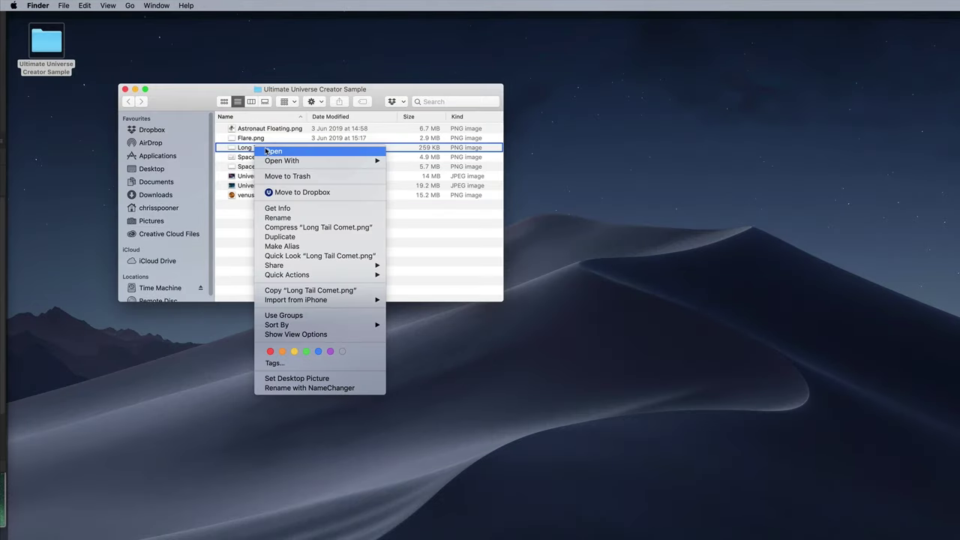
mouse_move(303, 159)
left_click(445, 187)
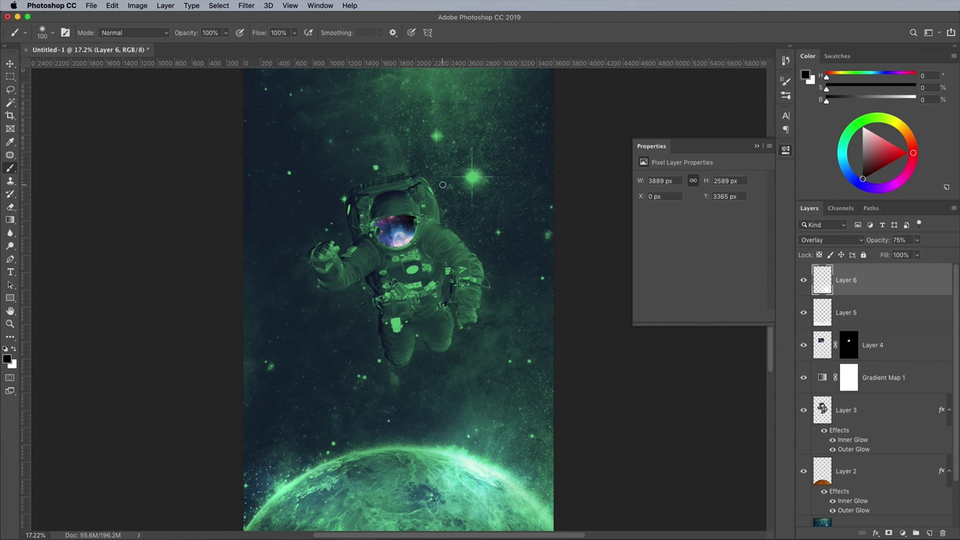
key("ctrl+v")
key("ctrl+t")
left_click_drag(473, 256, 315, 269)
left_click_drag(391, 300, 471, 397)
Shrink the comet to about 808 px wide and nudge it down and right.
left_click_drag(447, 306, 482, 345)
key("Return")
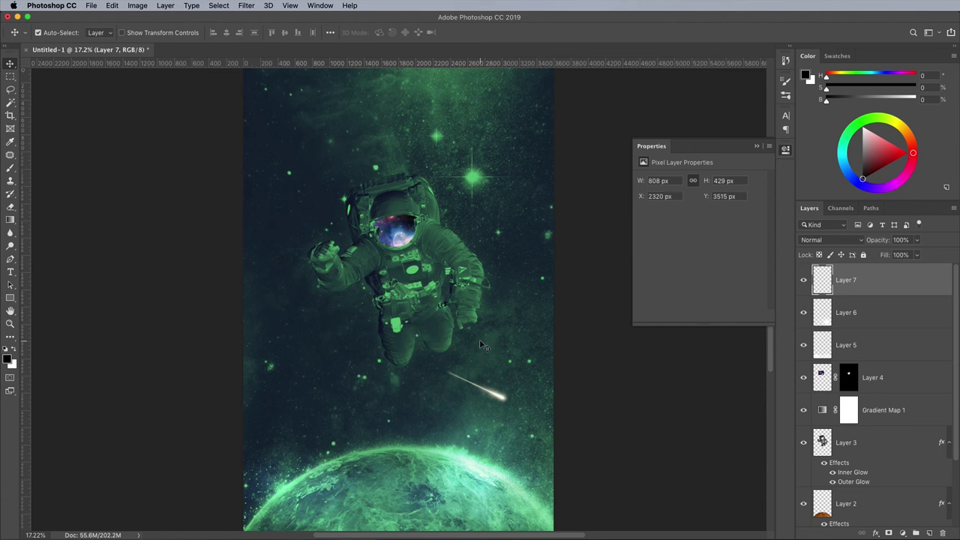
key("shift+Down")
key("shift+Down")
key("shift+Down")
key("shift+Down")
key("shift+Down")
key("shift+Right")
key("shift+Right")
key("shift+Right")
key("shift+Right")
key("shift+Right")
key("shift+Right")
key("shift+Right")
Shift the comet's hue to +84 with Hue/Saturation.
left_click(135, 5)
mouse_move(152, 32)
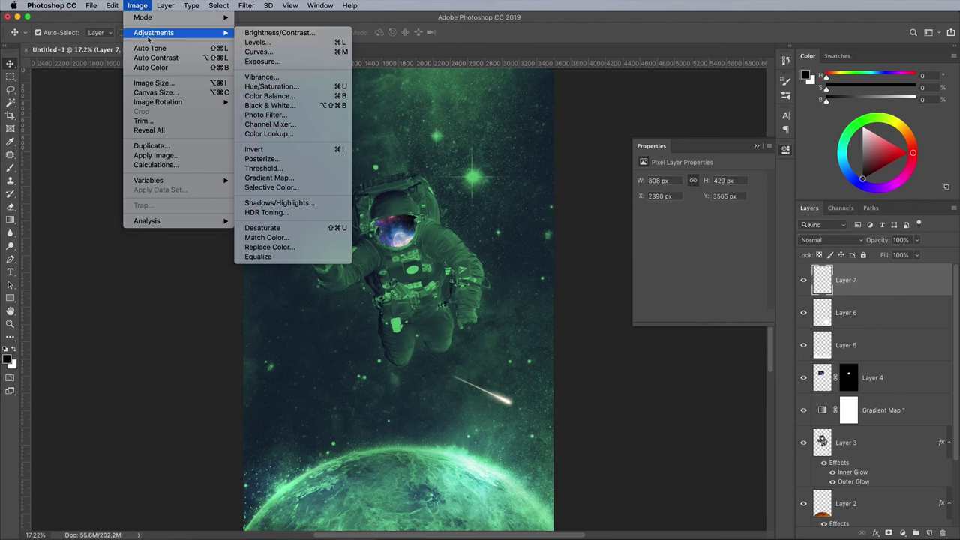
left_click(270, 88)
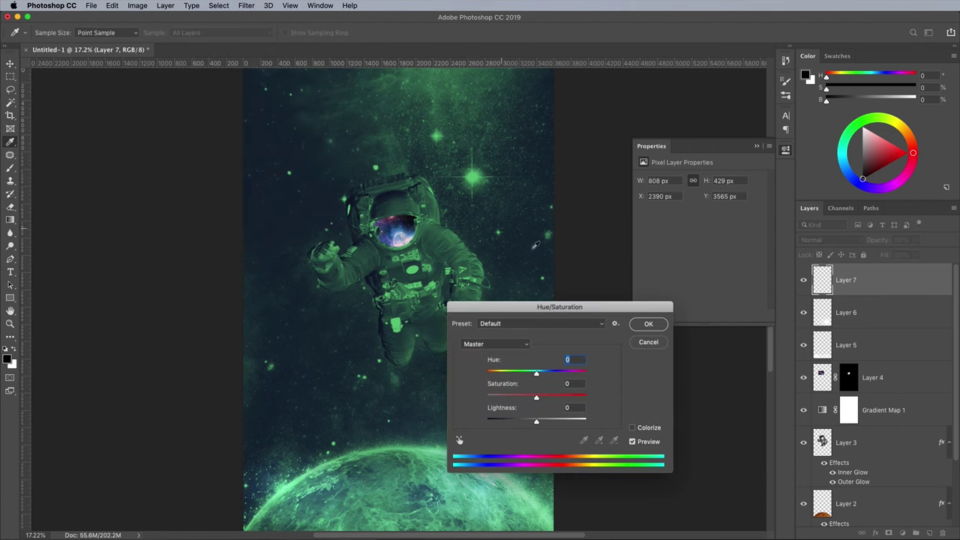
left_click_drag(287, 256, 320, 258)
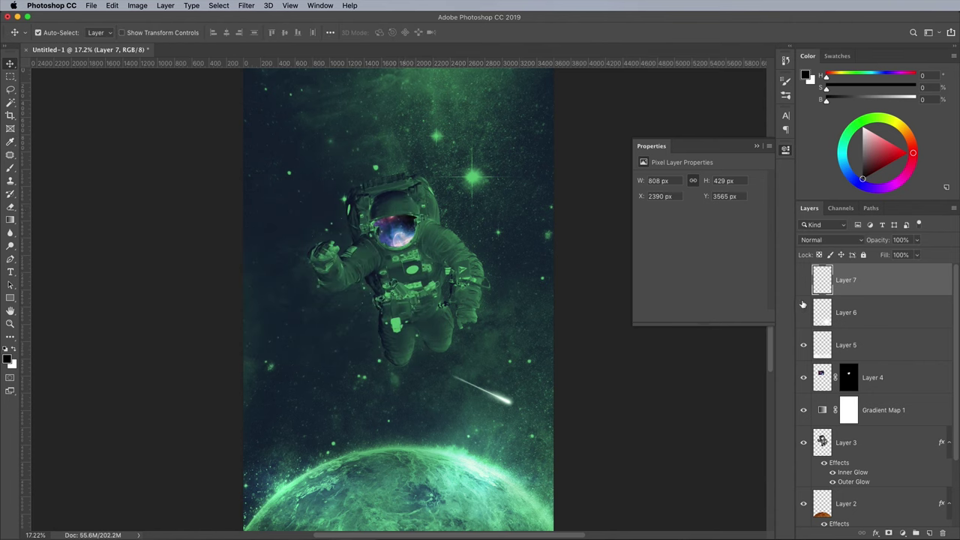
Hide the layers above the starfield and target Layer 1.
left_click(797, 505)
scroll(806, 457, "down", 3)
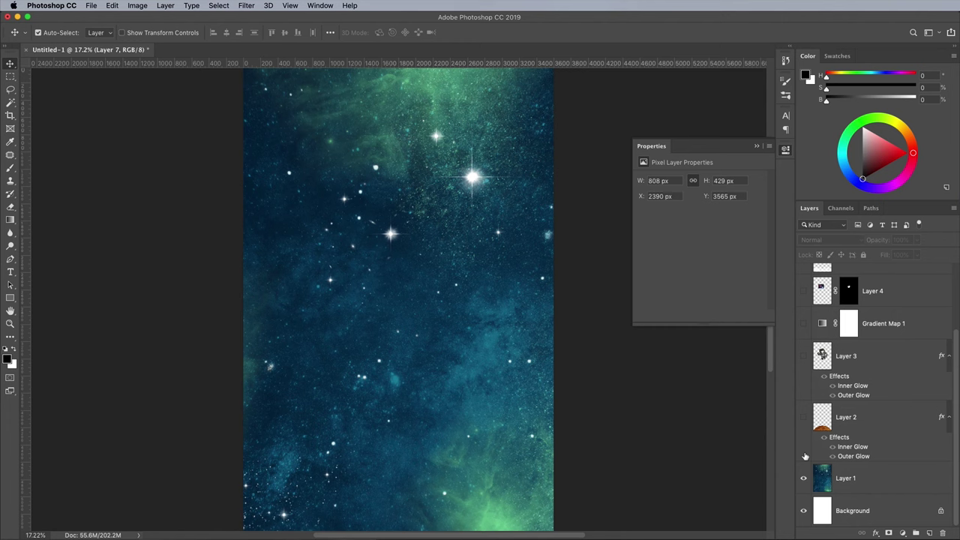
left_click(825, 480)
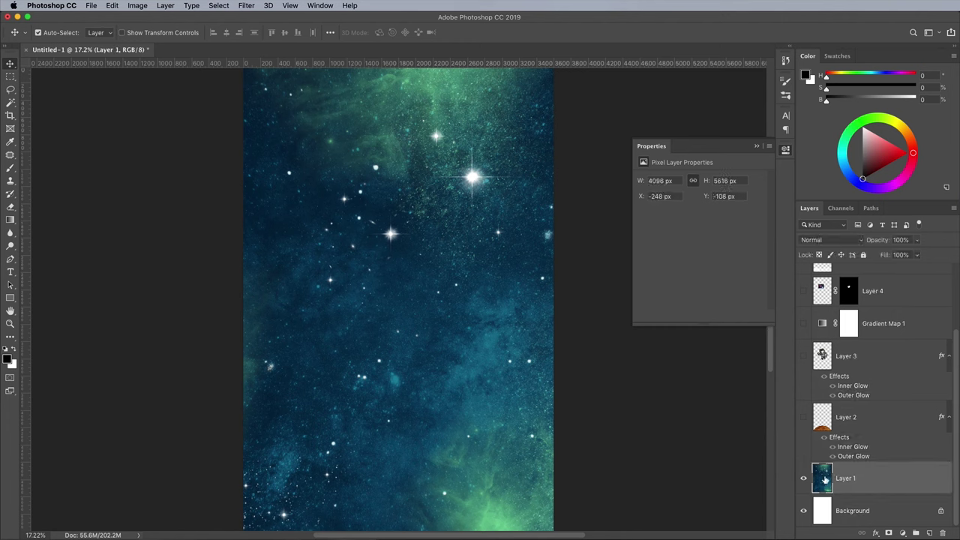
Select the starfield's Highlights via Color Range at fuzziness 46, then show Layers 2–7 again.
left_click(218, 5)
left_click(239, 105)
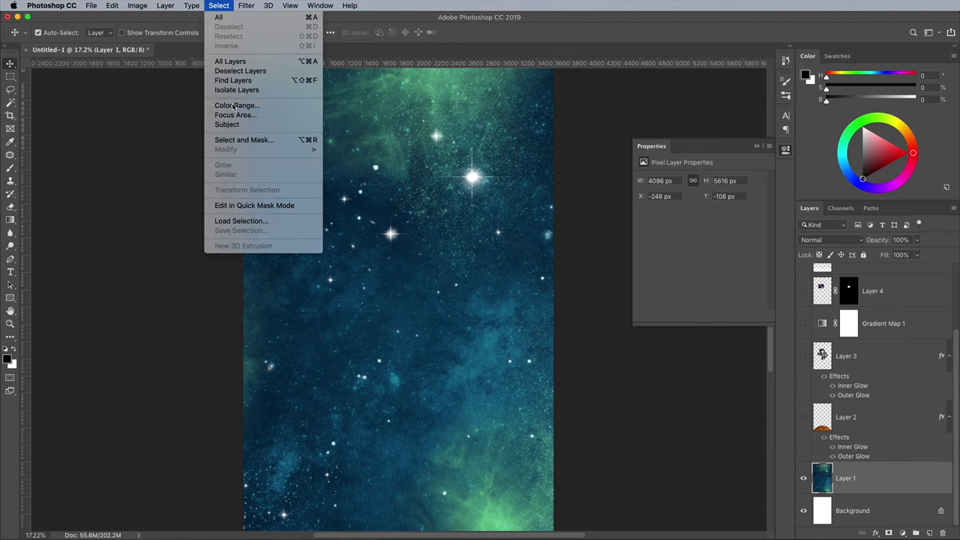
left_click(585, 152)
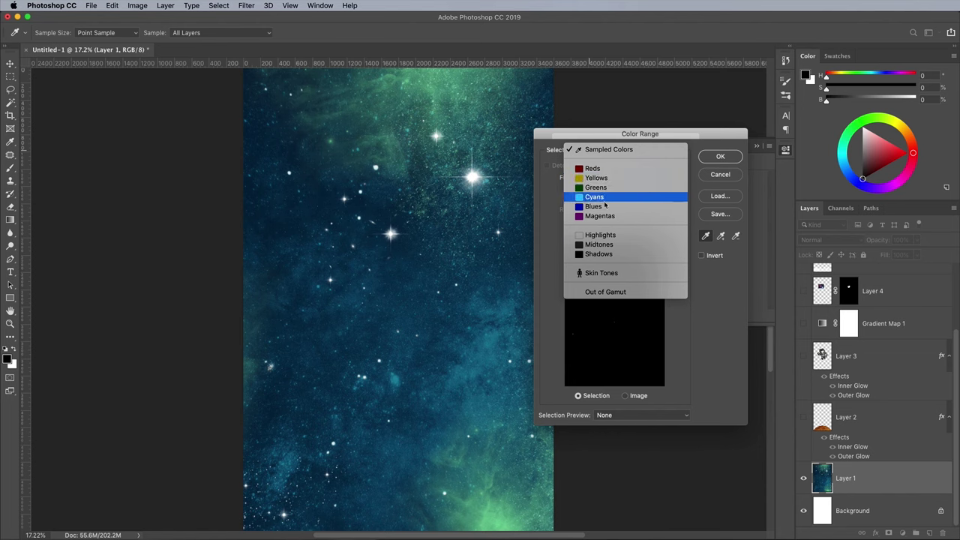
left_click(608, 235)
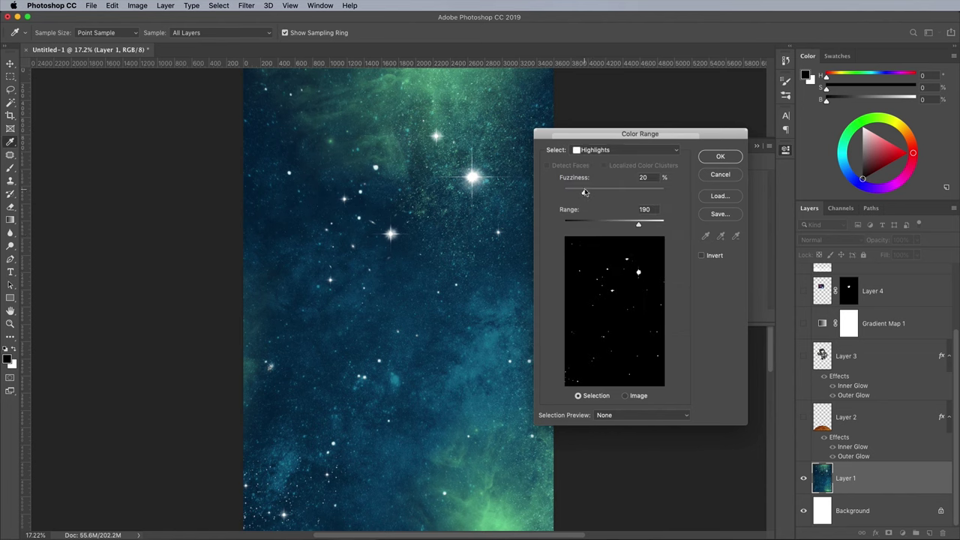
left_click_drag(585, 192, 616, 193)
left_click(716, 157)
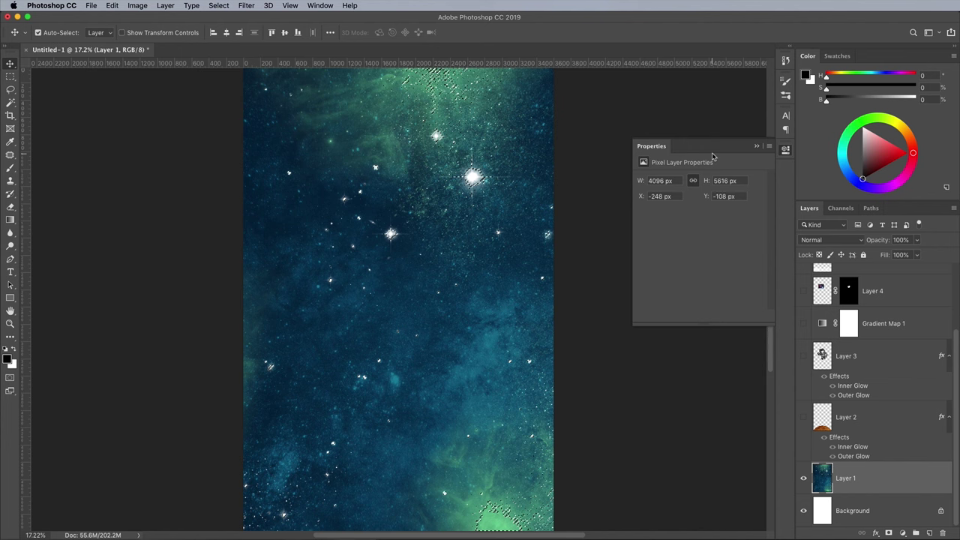
left_click_drag(805, 421, 804, 279)
Add a new layer above Layer 7, fill the star selection on it, and deselect.
left_click(884, 285)
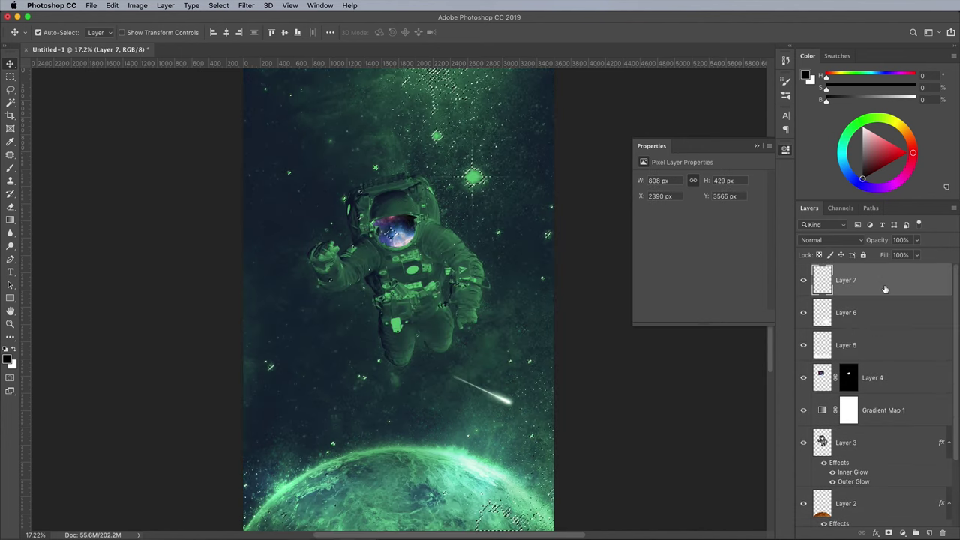
left_click(930, 533)
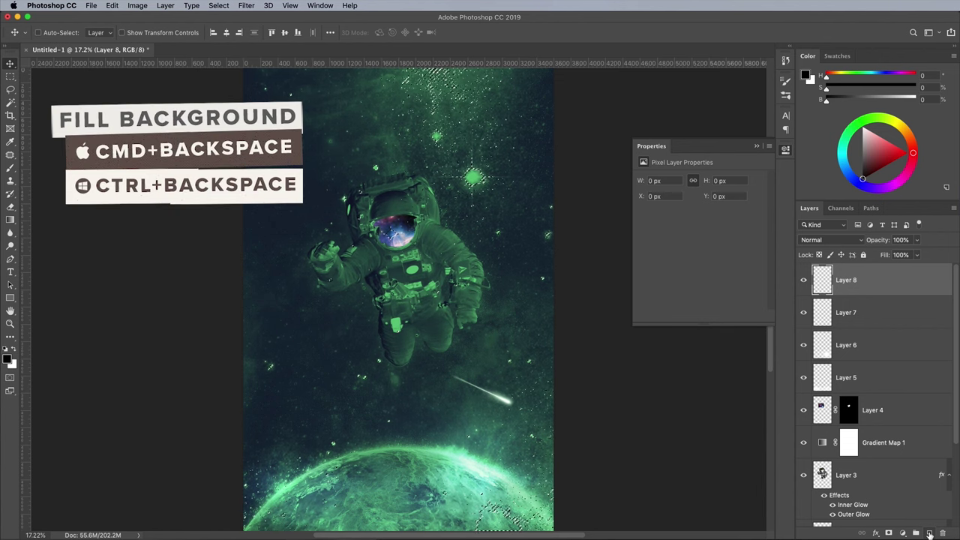
key("super+BackSpace")
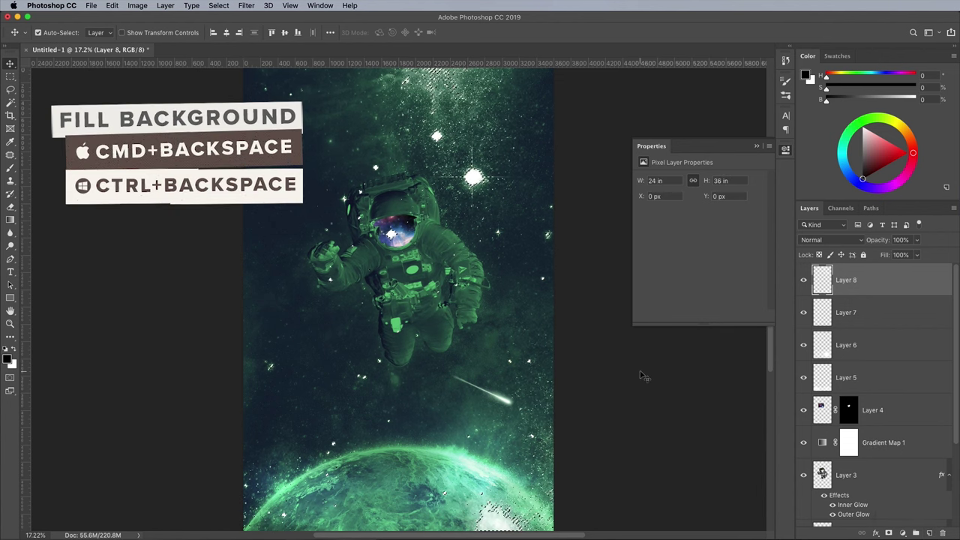
left_click(214, 6)
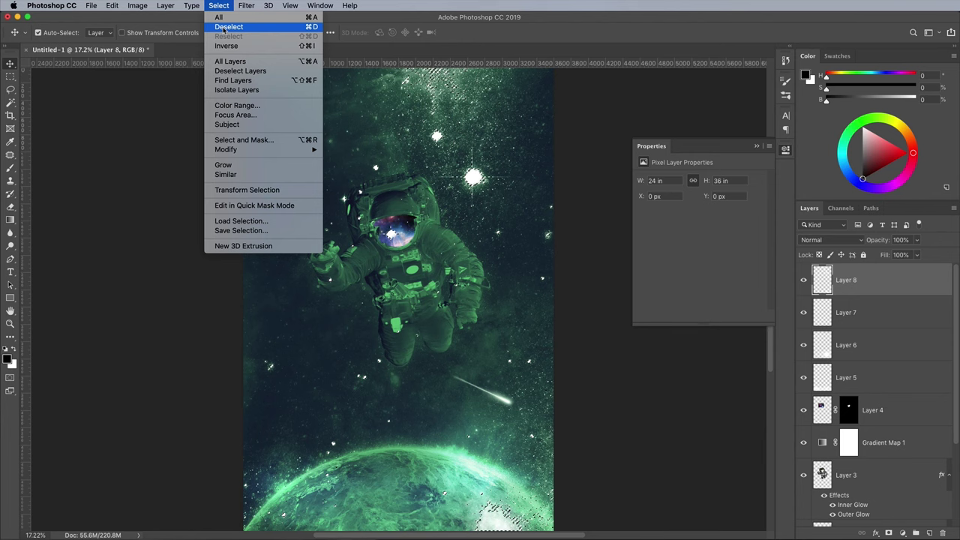
left_click(225, 27)
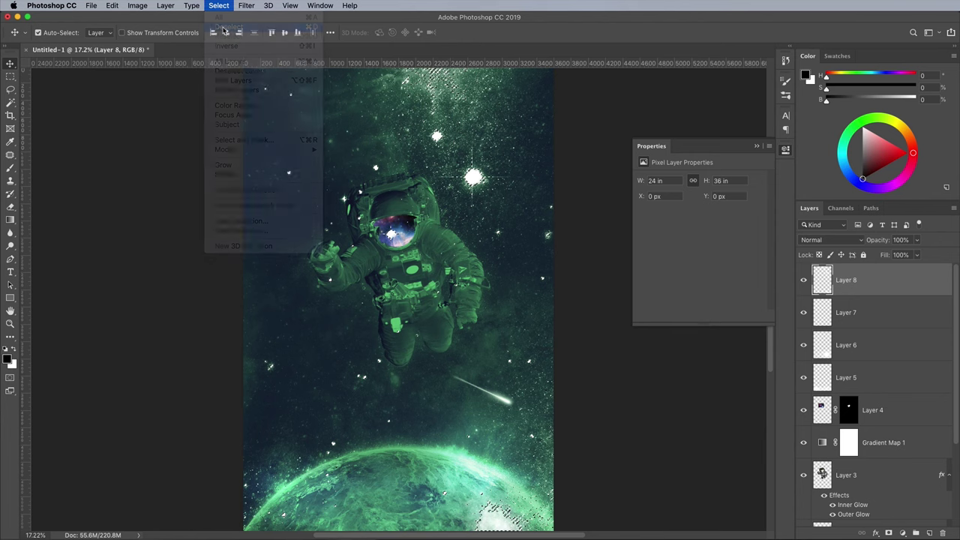
Set Layer 8 to Color Dodge with fill at about 60%.
left_click(825, 240)
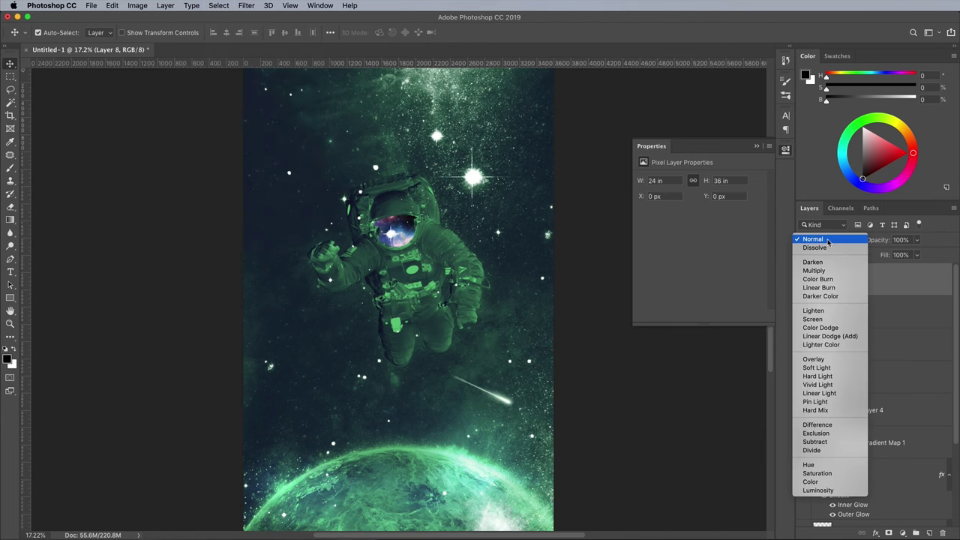
left_click(826, 328)
left_click(918, 254)
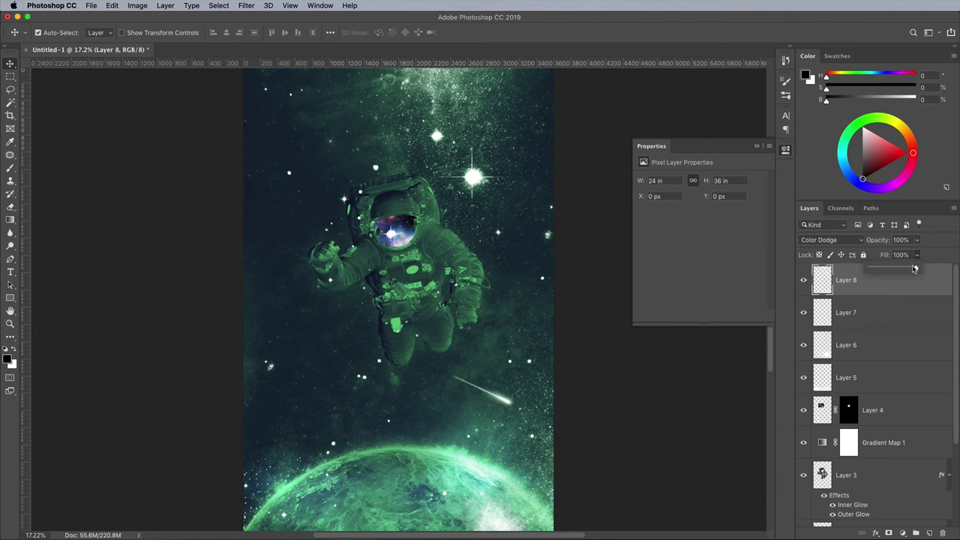
left_click_drag(916, 270, 898, 269)
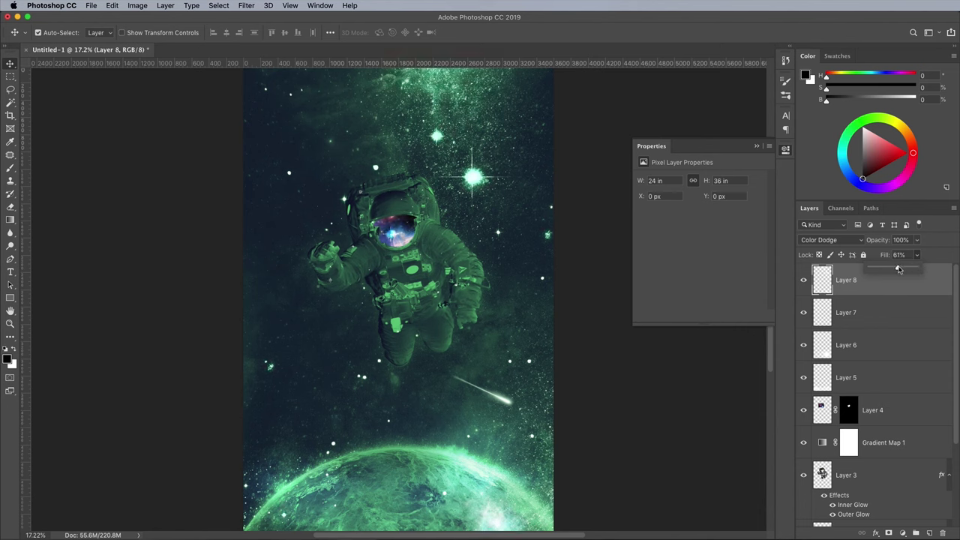
key("Return")
Add a white mask to Layer 8 and paint it black over the astronaut with a soft brush.
left_click(887, 533)
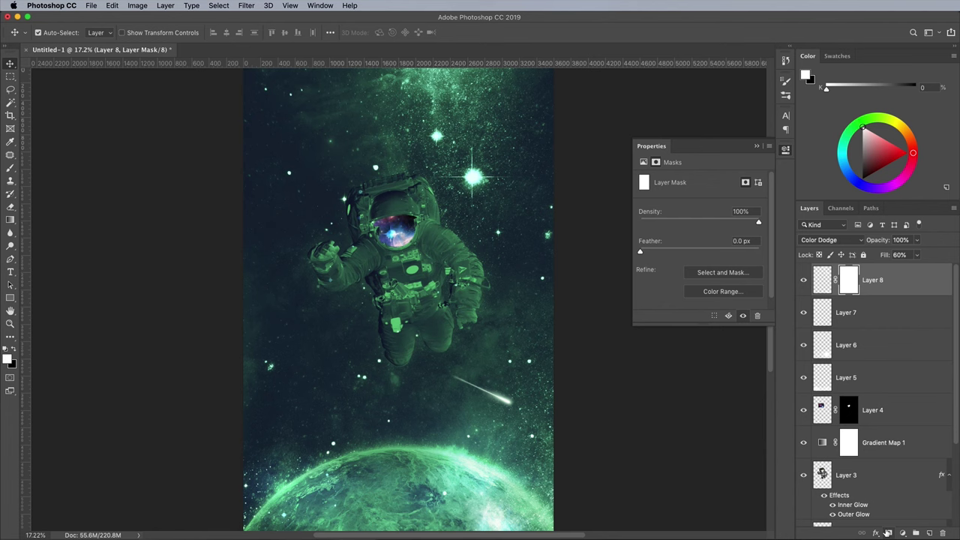
key("b")
right_click(405, 245)
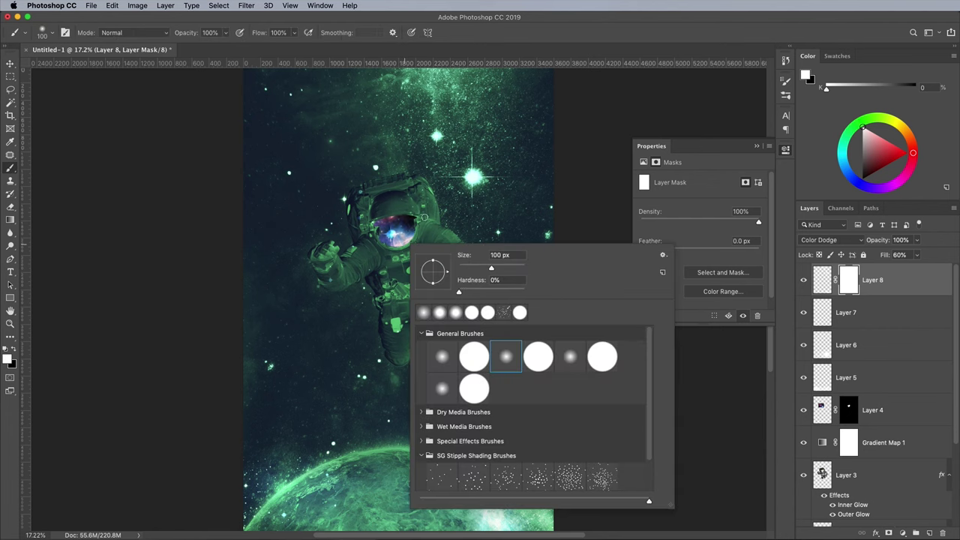
key("Escape")
key("super+equal")
key("super+equal")
key("x")
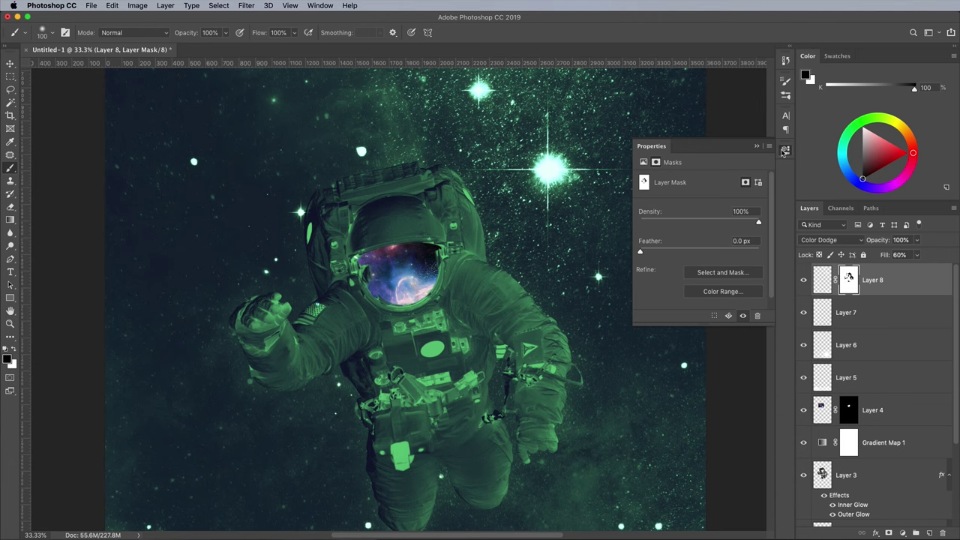
left_click(785, 153)
Draw a closed triangle path around the astronaut with the Pen tool.
left_click(11, 258)
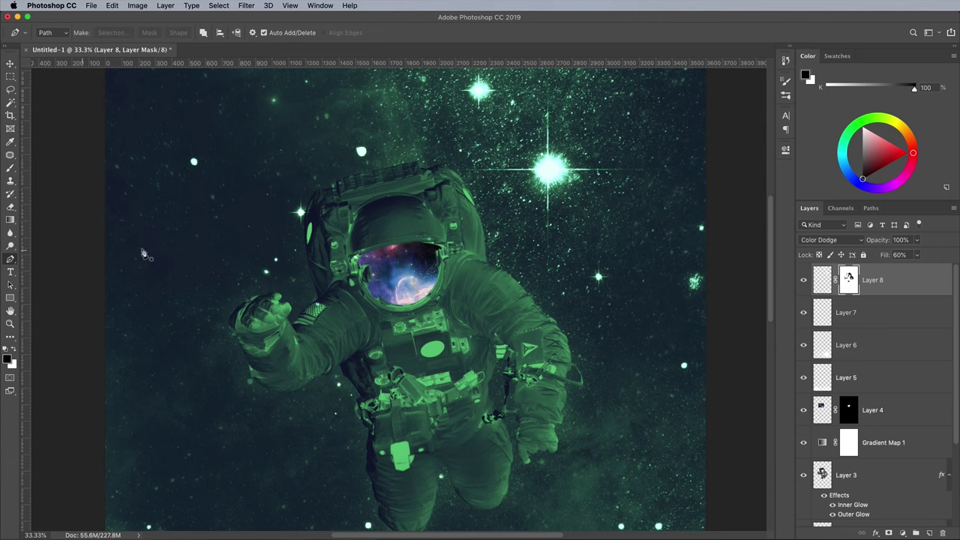
key("super+minus")
key("super+minus")
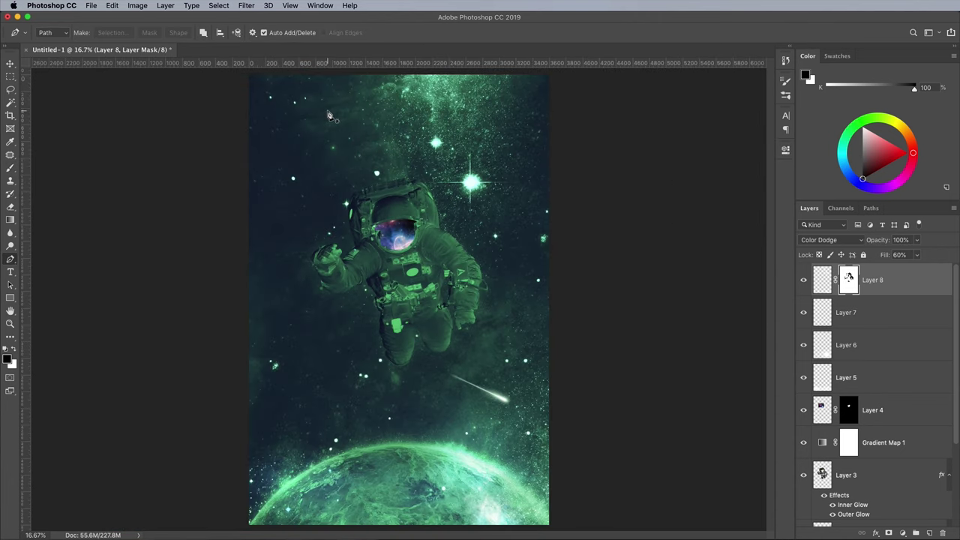
left_click(322, 118)
left_click(297, 411)
left_click(523, 260)
left_click(323, 118)
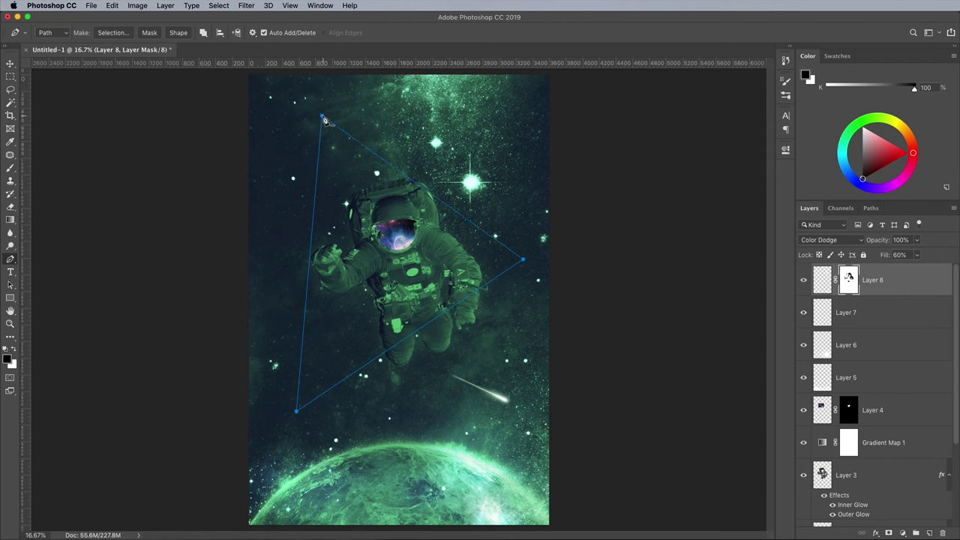
left_click_drag(523, 260, 531, 260)
Set up a fully hard 10 px brush.
left_click(11, 169)
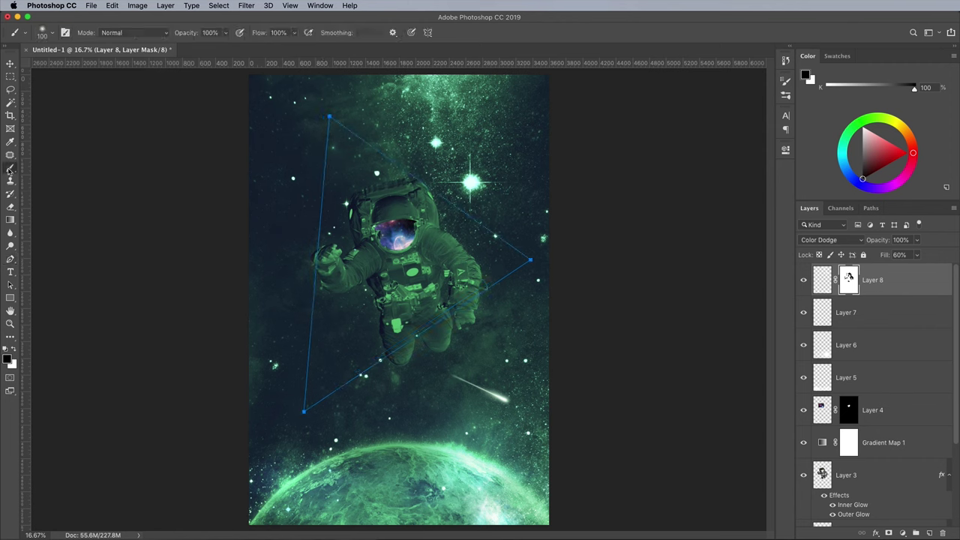
left_click_drag(73, 89, 150, 90)
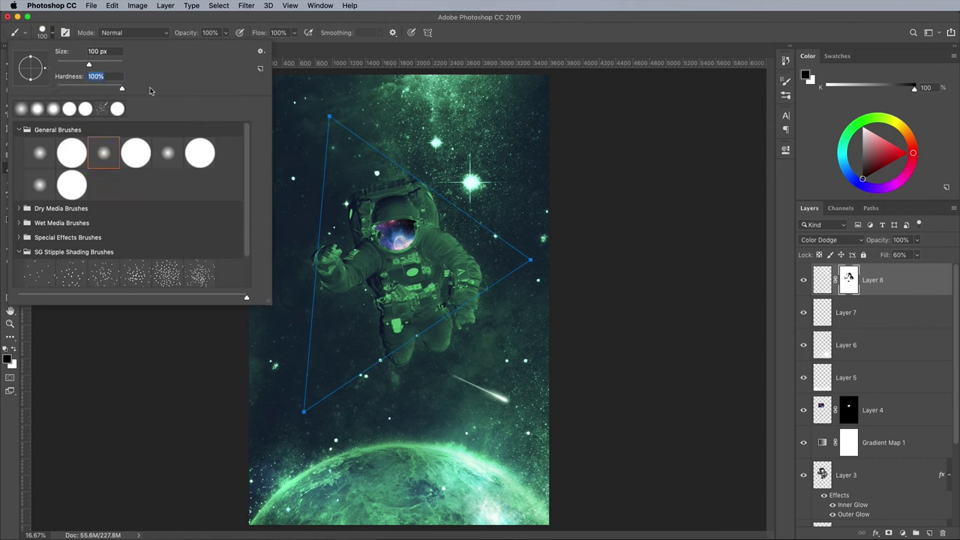
left_click_drag(87, 62, 63, 64)
type("10")
key("Return")
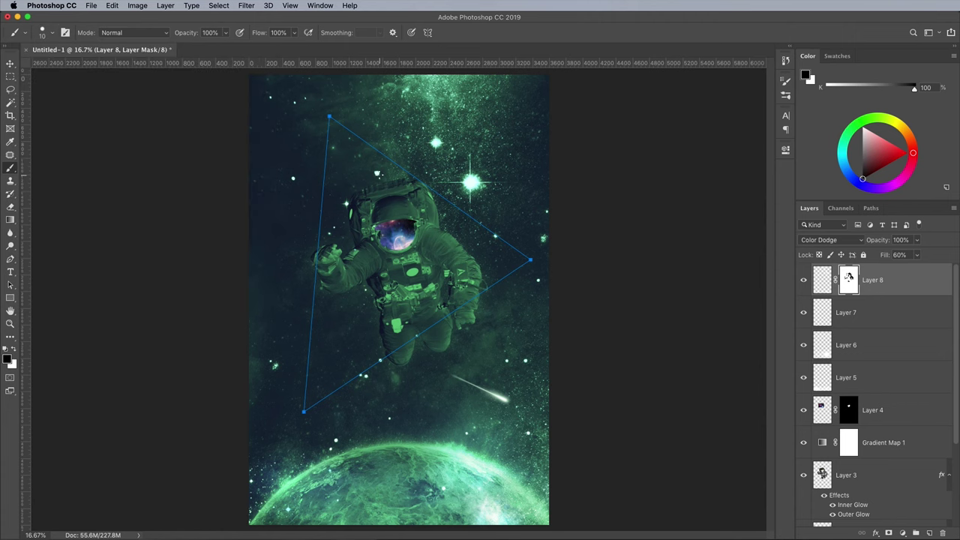
On a new Layer 9, stroke the triangle path with the white brush and hide the path.
left_click(929, 533)
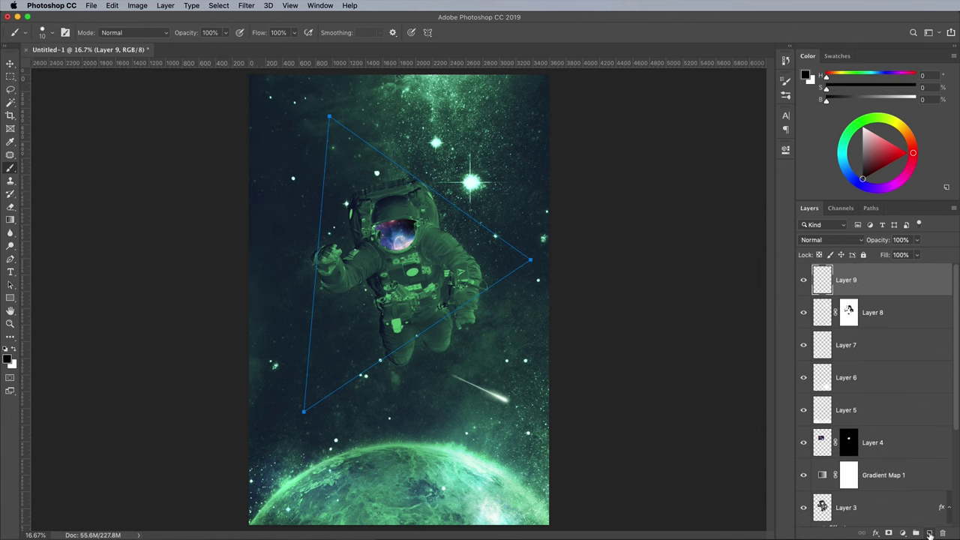
left_click(15, 352)
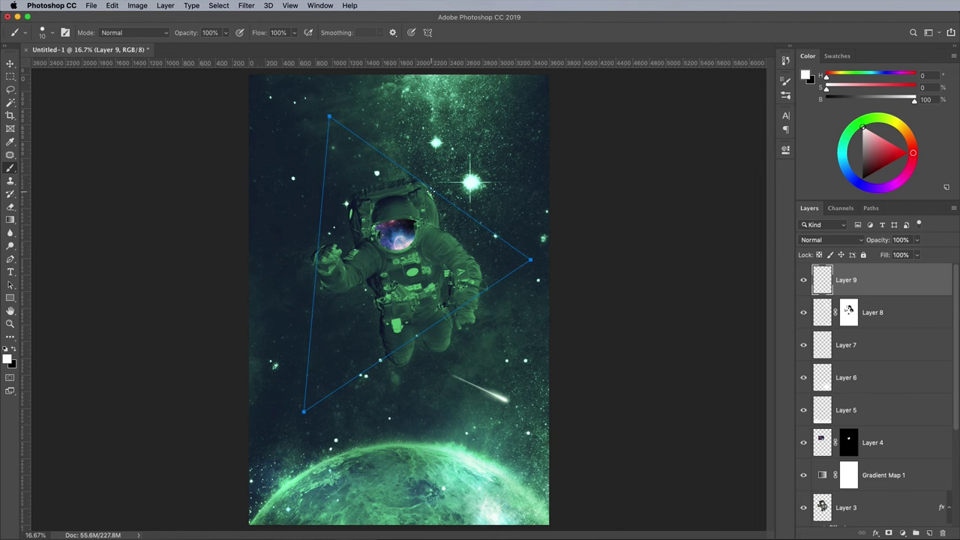
key("p")
right_click(436, 192)
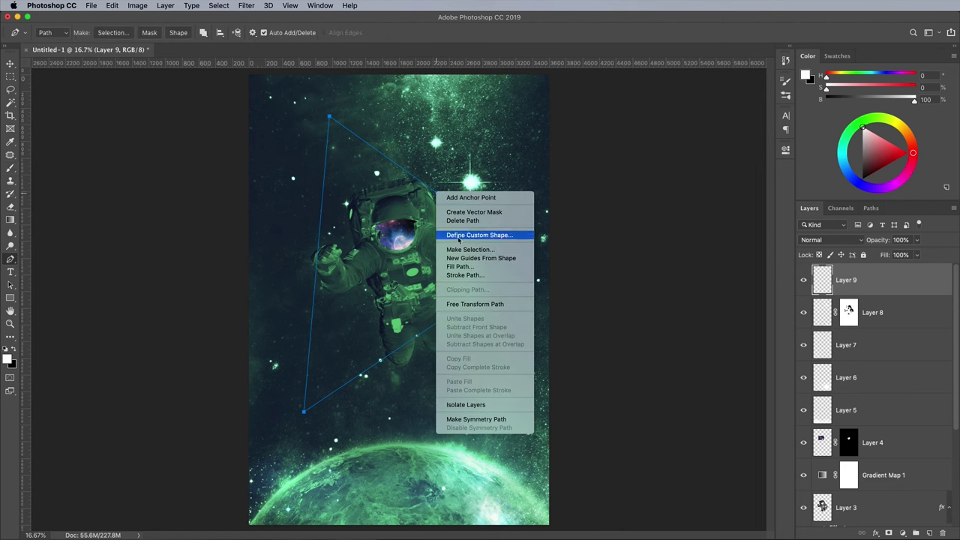
left_click(466, 277)
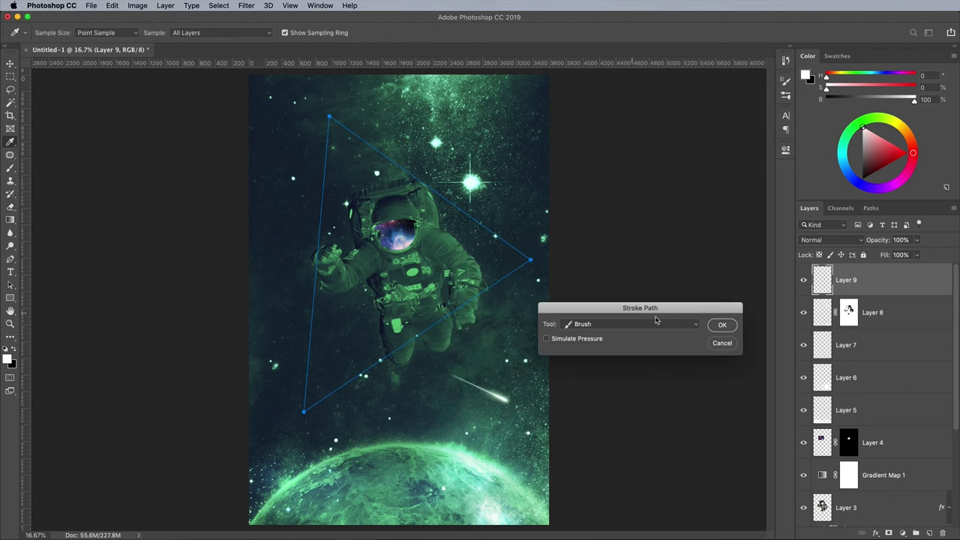
left_click(723, 328)
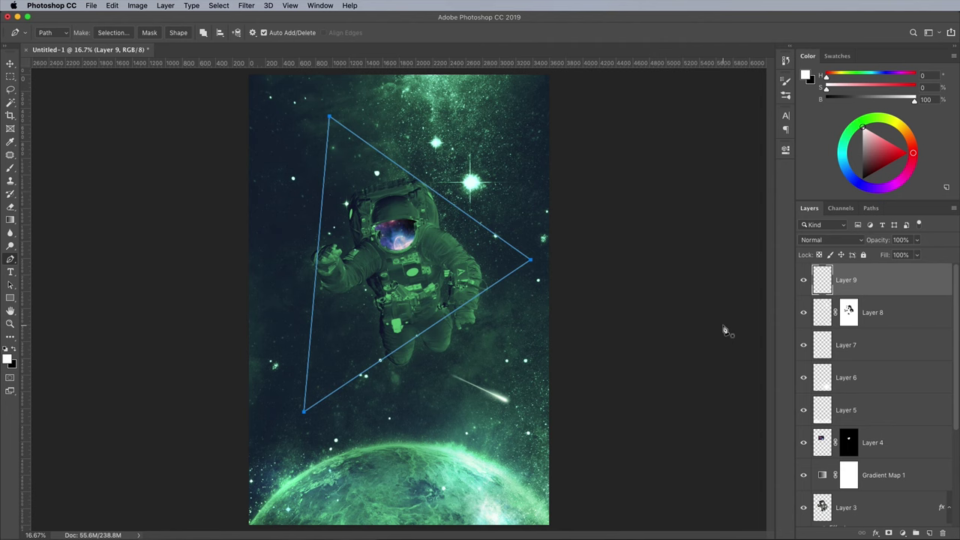
key("Return")
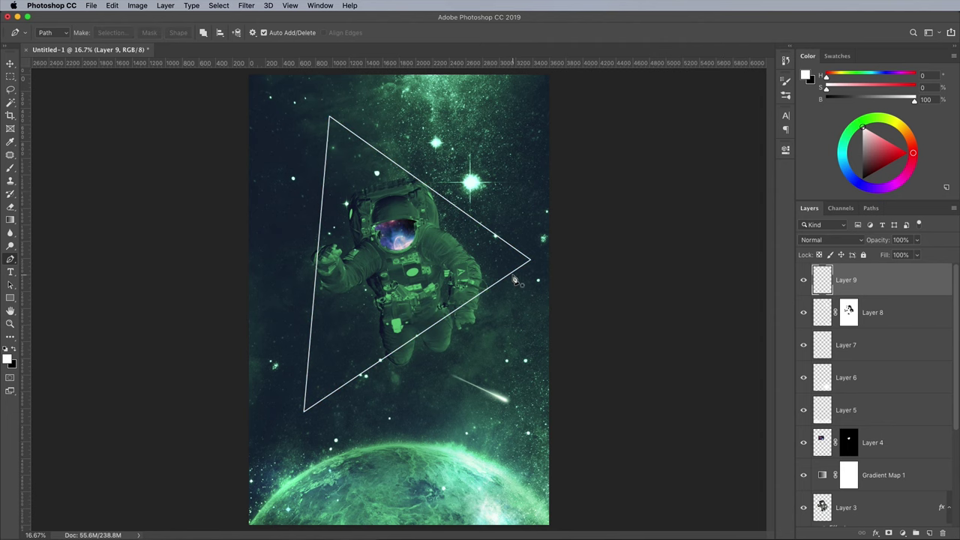
Give Layer 9 a Screen outer glow in magenta #ff00f6, 100% opacity, about 35 px size.
double_click(896, 279)
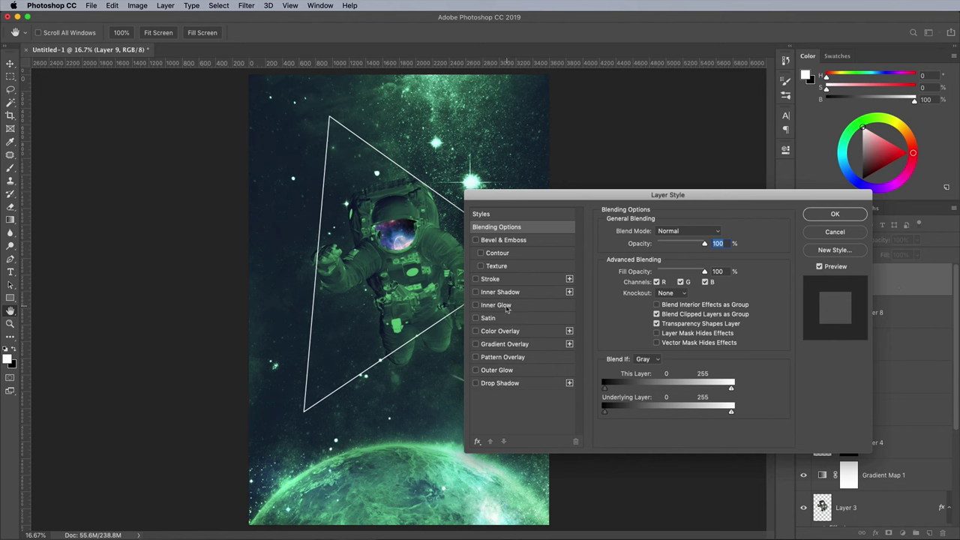
left_click(496, 370)
left_click(673, 231)
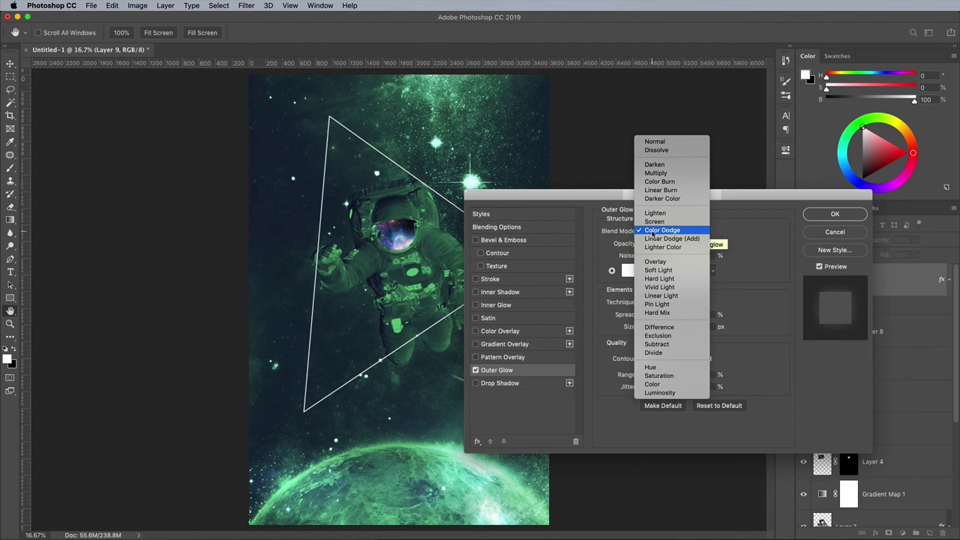
left_click(660, 220)
left_click(628, 271)
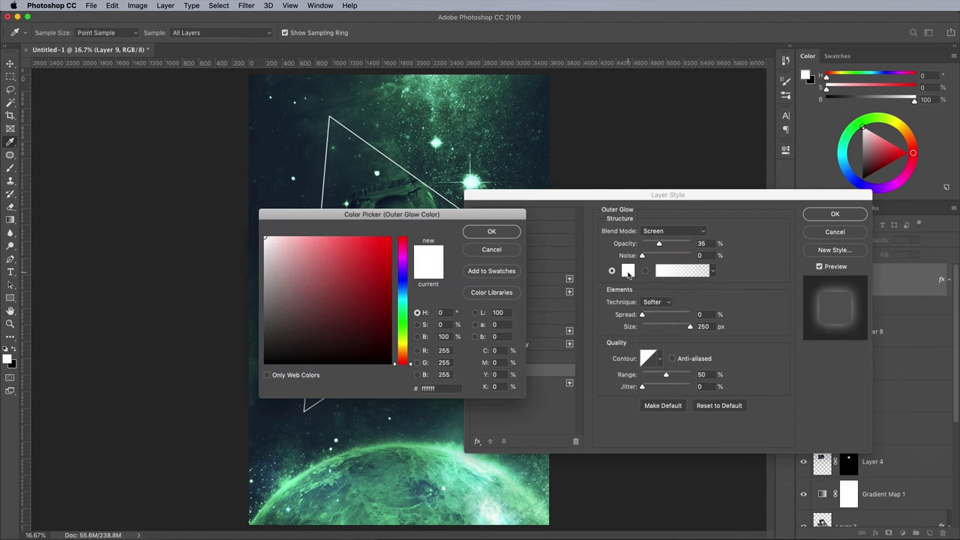
left_click(404, 258)
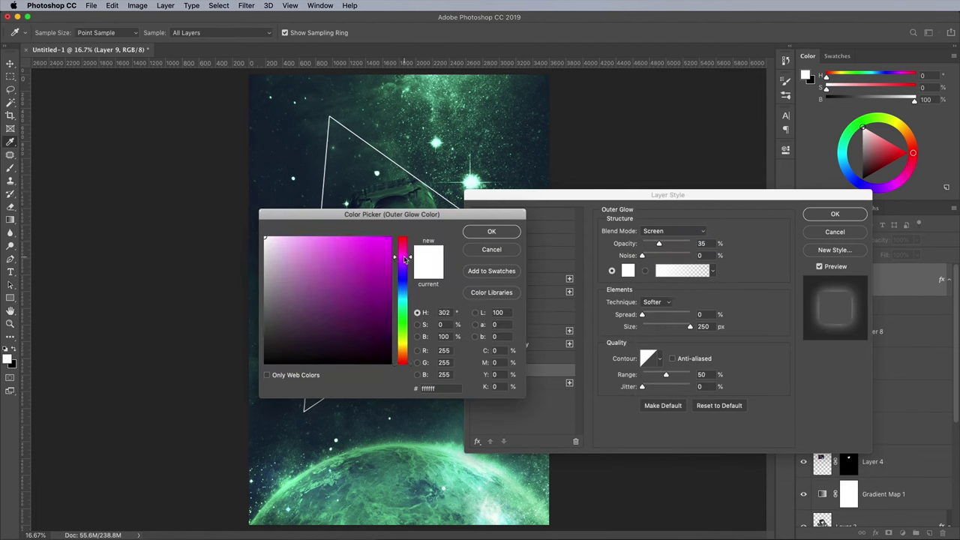
mouse_move(342, 272)
left_mouse_down()
mouse_move(391, 237)
mouse_move(402, 190)
left_mouse_up()
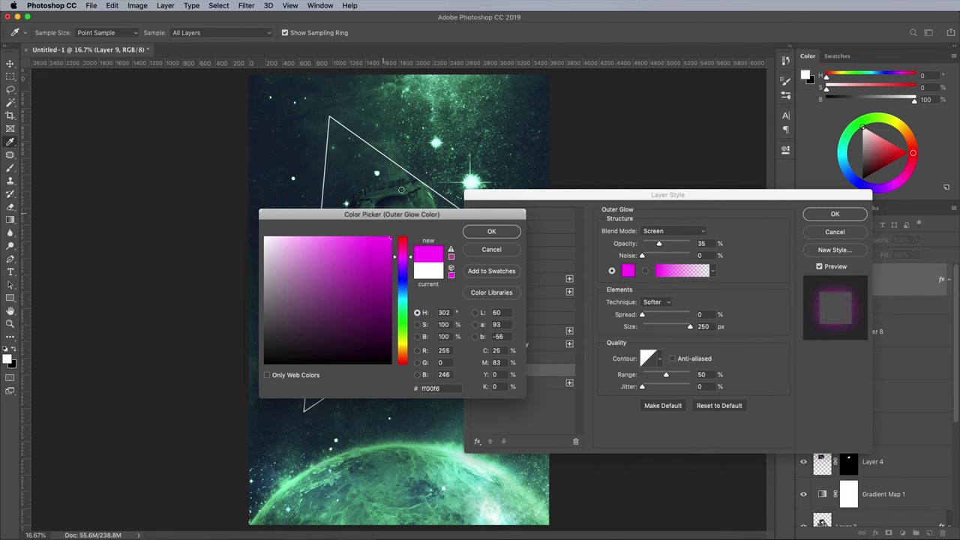
left_click(481, 234)
left_click_drag(660, 244, 733, 249)
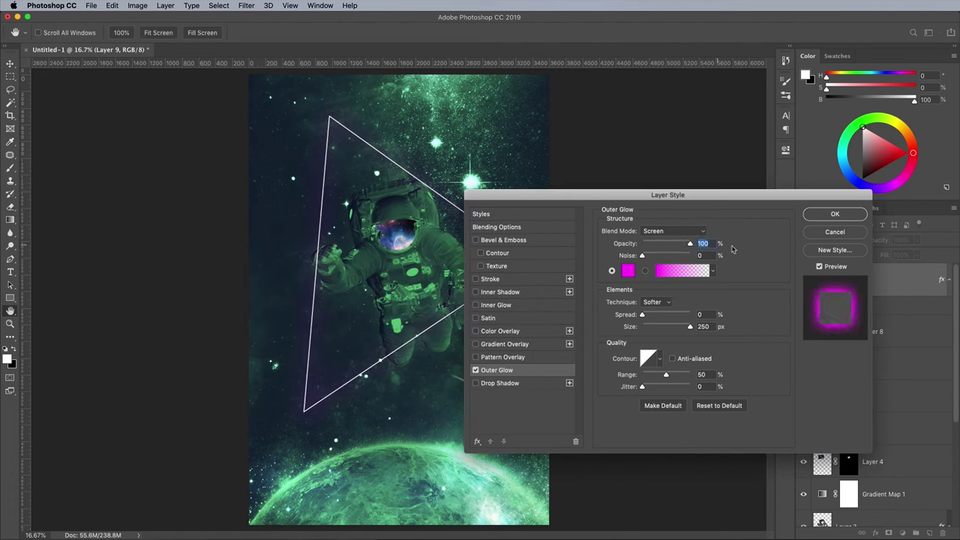
left_click_drag(689, 327, 651, 326)
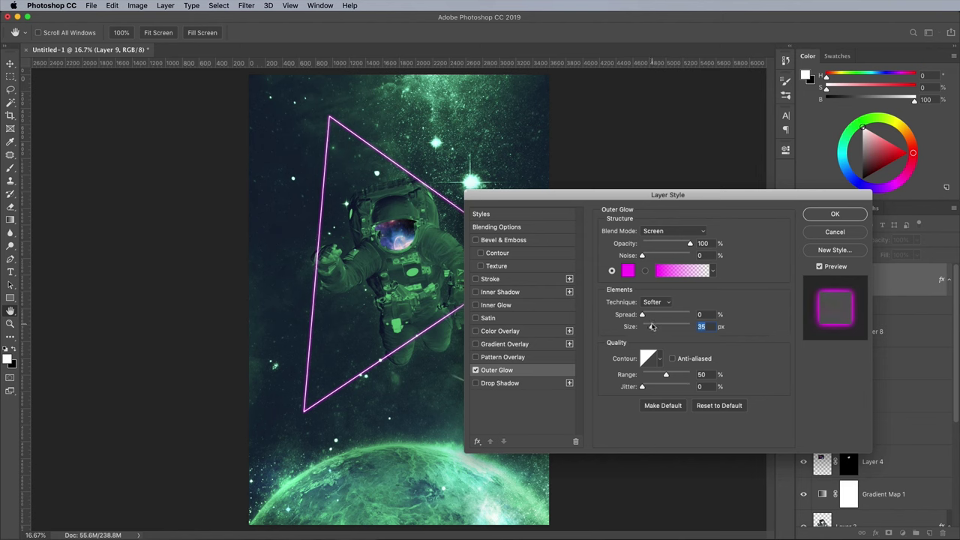
Add a Screen drop shadow to the triangle in light pink #ff88f0.
left_click(501, 384)
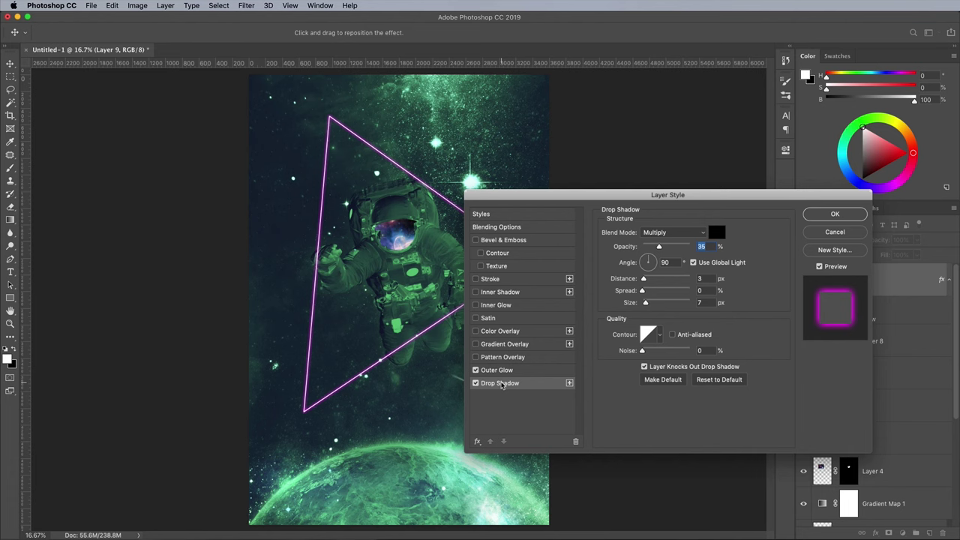
left_click(677, 233)
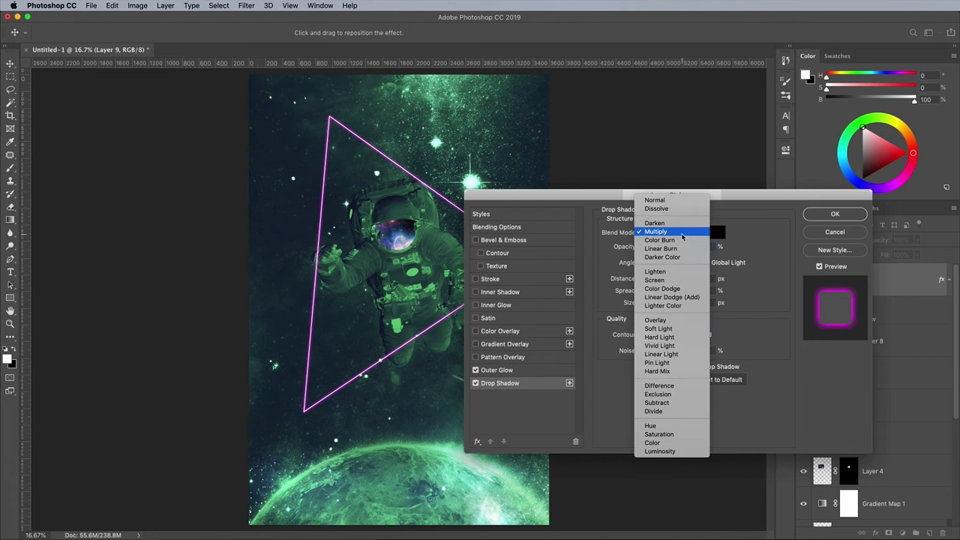
left_click(656, 280)
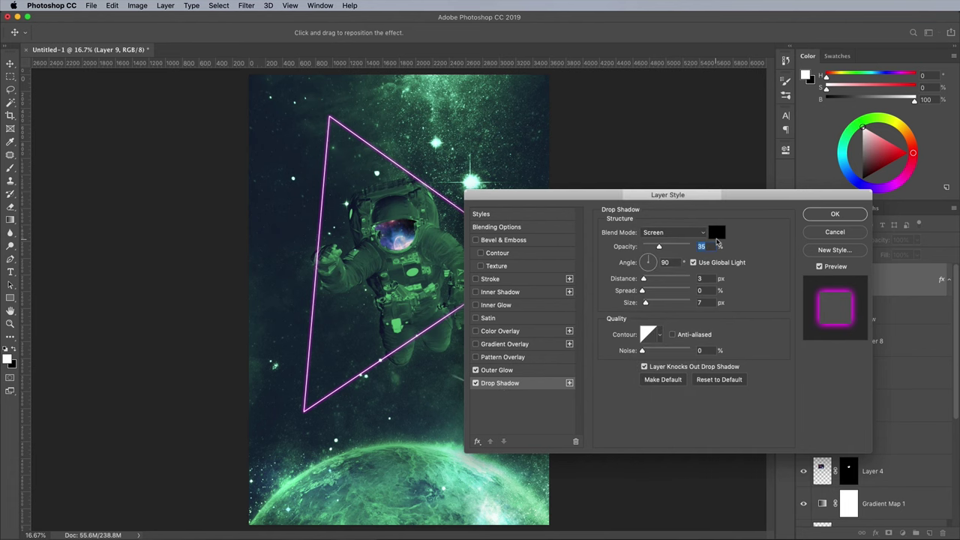
left_click(718, 233)
left_click(404, 256)
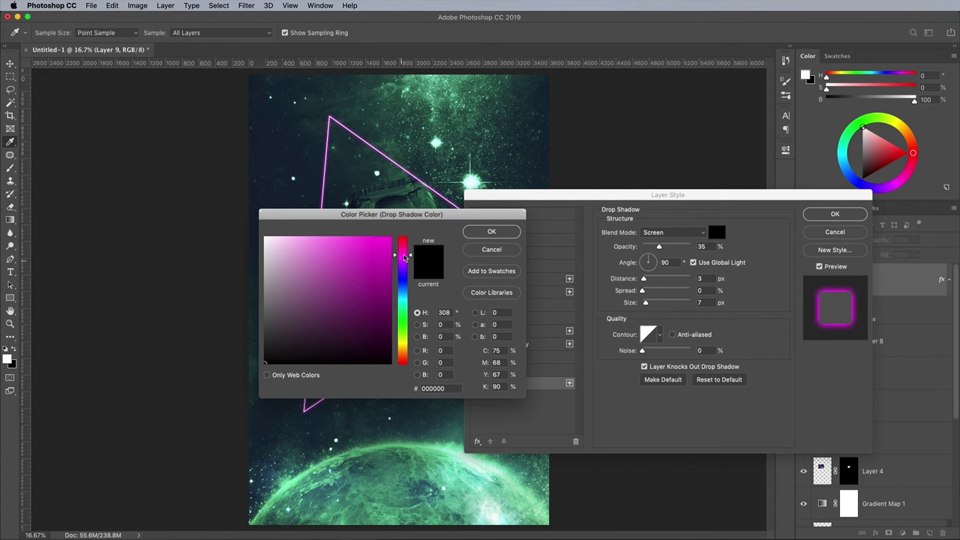
left_click_drag(371, 258, 323, 231)
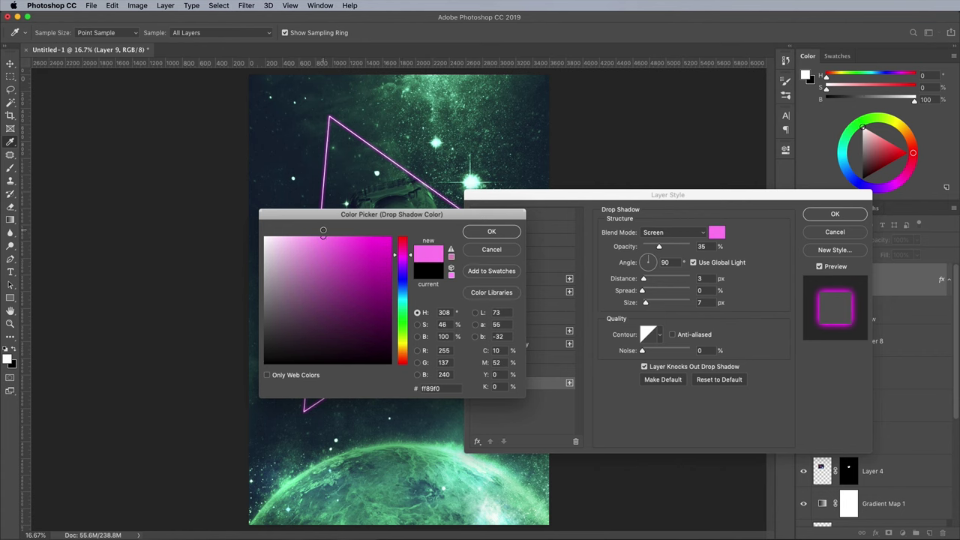
left_click(493, 231)
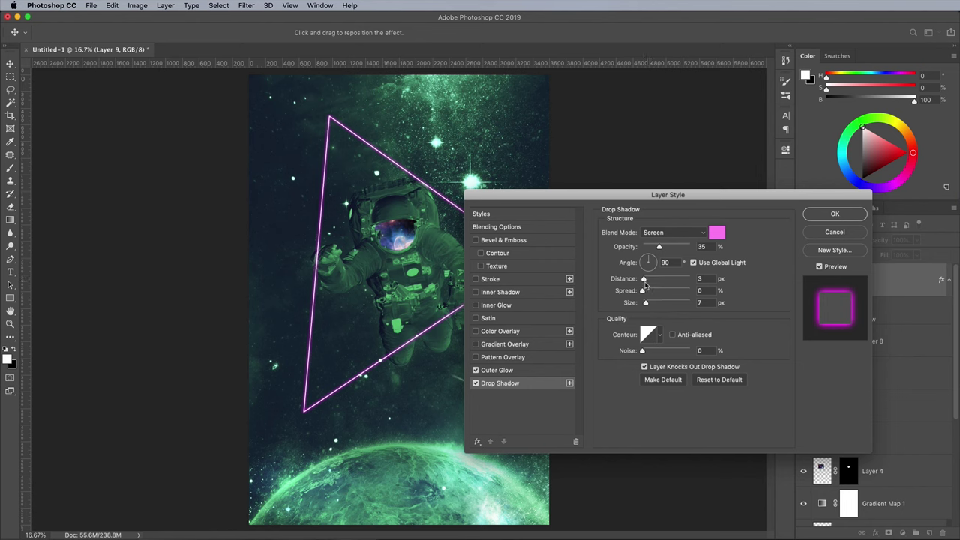
Set the shadow to zero distance and full opacity, apply the styles, and mask Layer 9.
left_click_drag(643, 280, 655, 304)
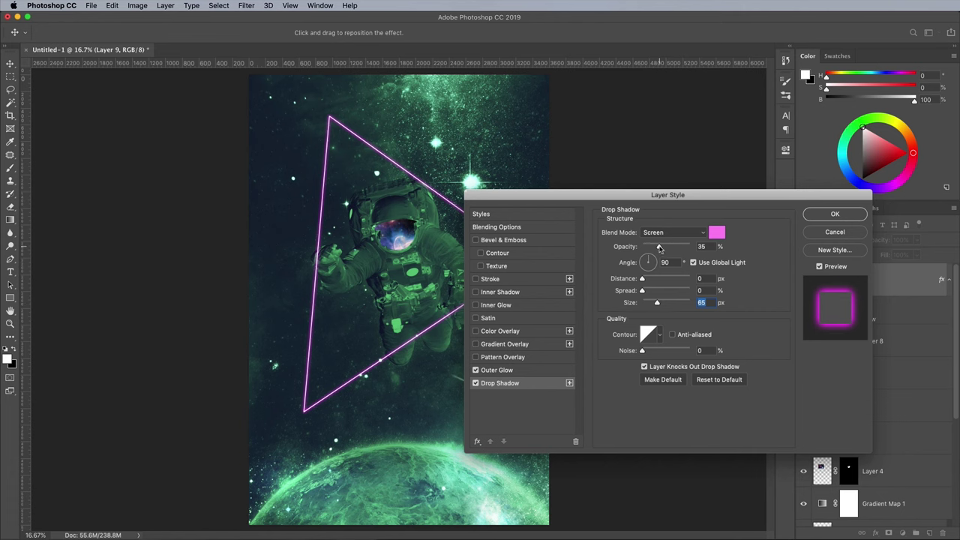
left_click_drag(660, 248, 691, 248)
left_click(833, 215)
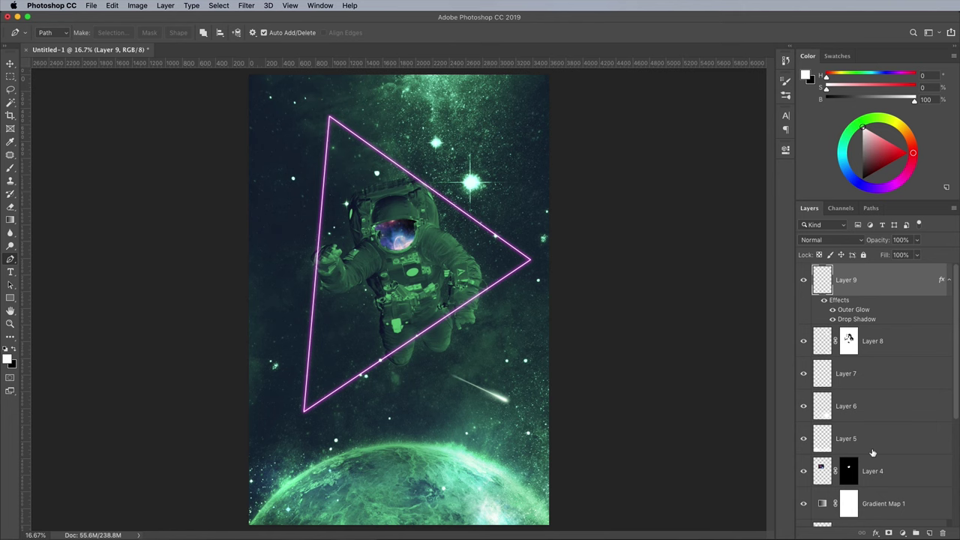
left_click(890, 534)
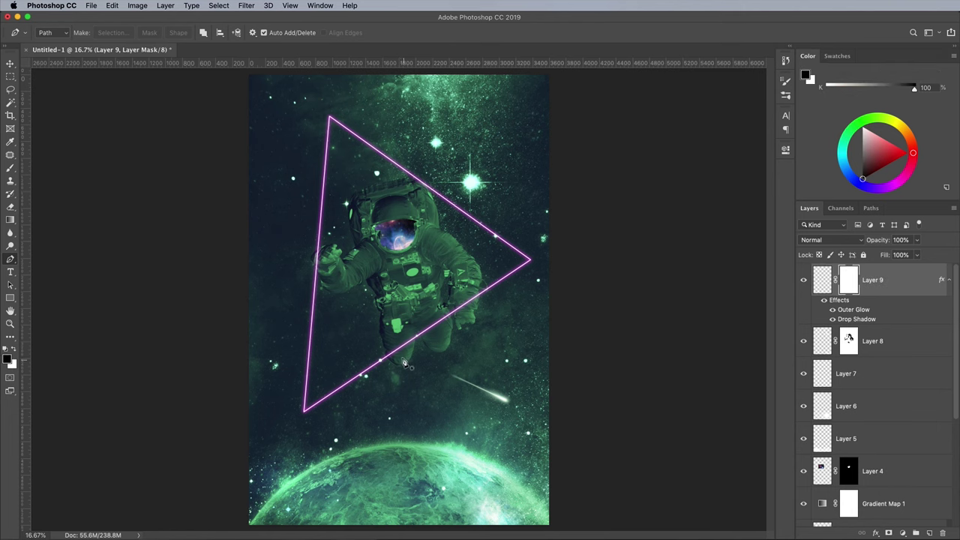
Paint black on Layer 9's mask with a 48%-hardness brush to hide the triangle over both gloves.
key("super+plus")
key("super+plus")
key("super+plus")
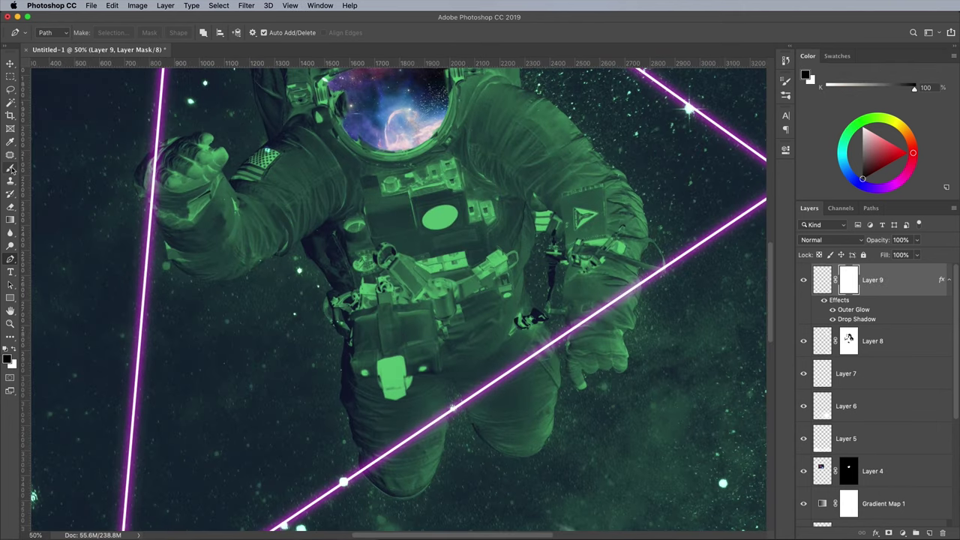
left_click(10, 170)
left_click(40, 34)
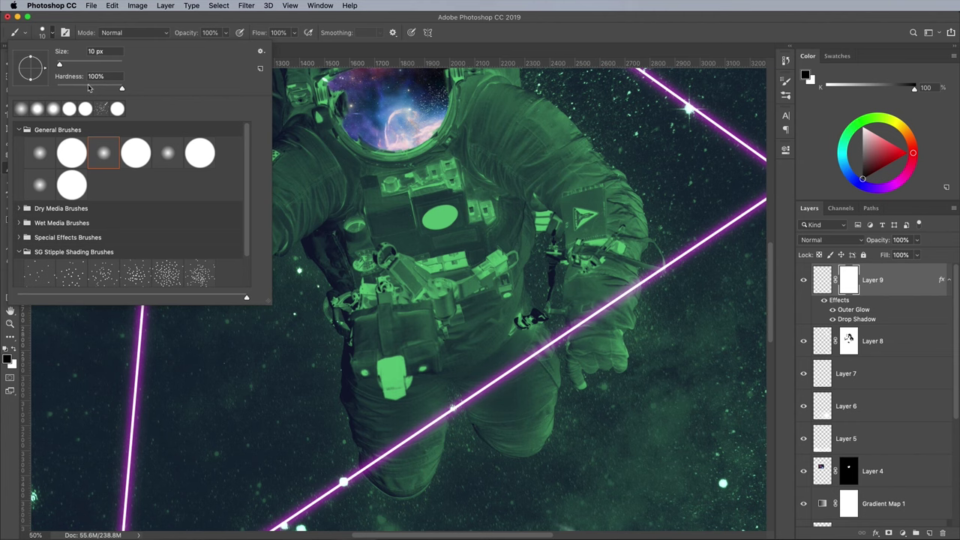
left_click(87, 88)
left_click(481, 35)
scroll(352, 253, "up", 2)
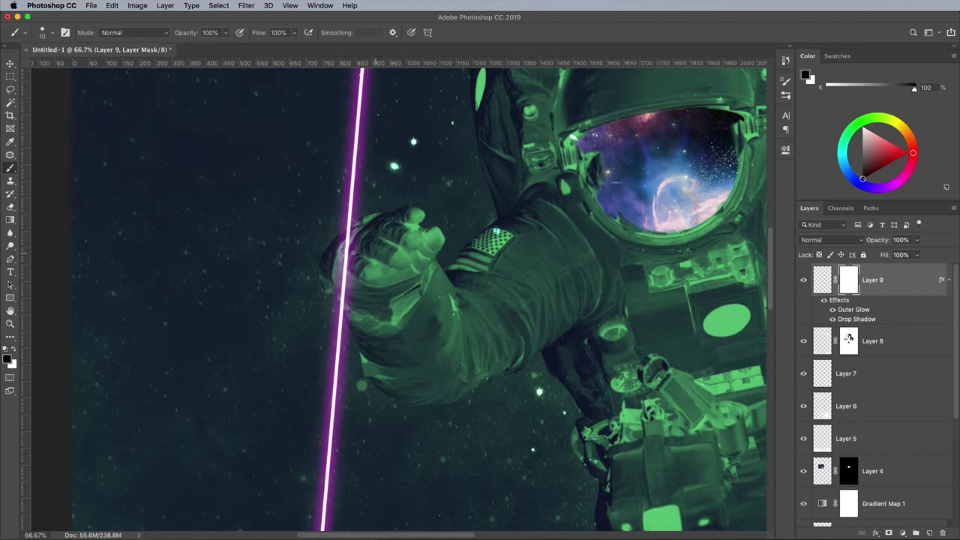
mouse_move(347, 247)
left_mouse_down()
mouse_move(349, 229)
mouse_move(338, 306)
left_mouse_up()
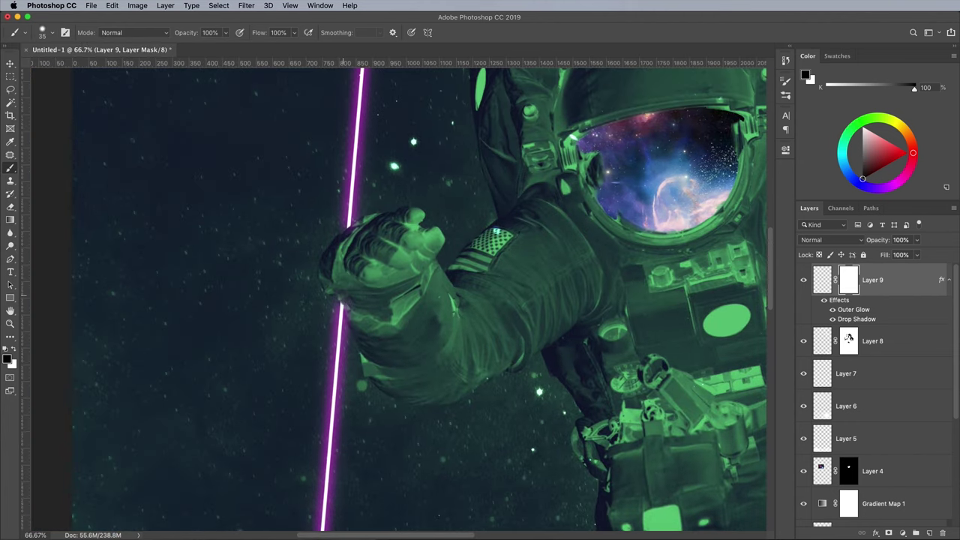
scroll(450, 300, "right", 10)
scroll(450, 300, "down", 5)
left_click_drag(511, 303, 600, 240)
scroll(602, 240, "up", 10)
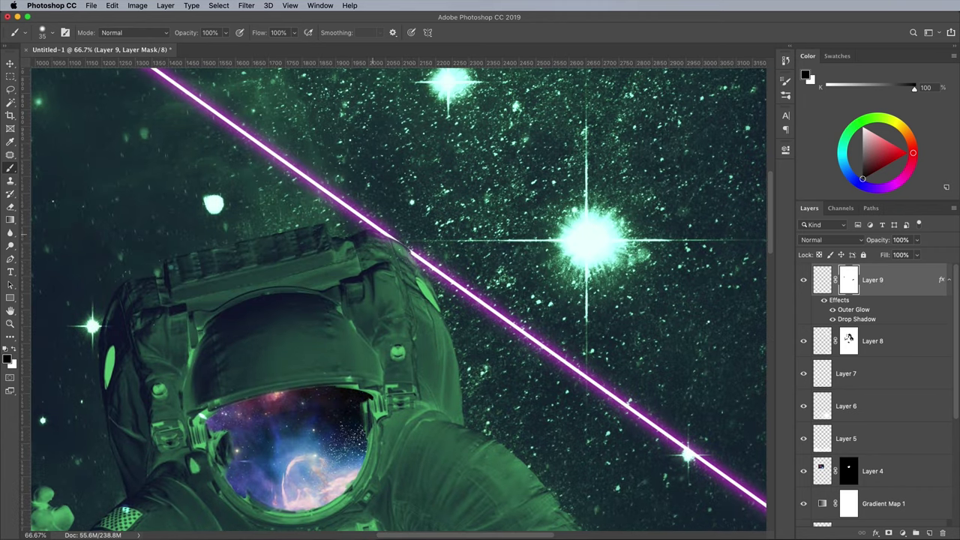
key("super+0")
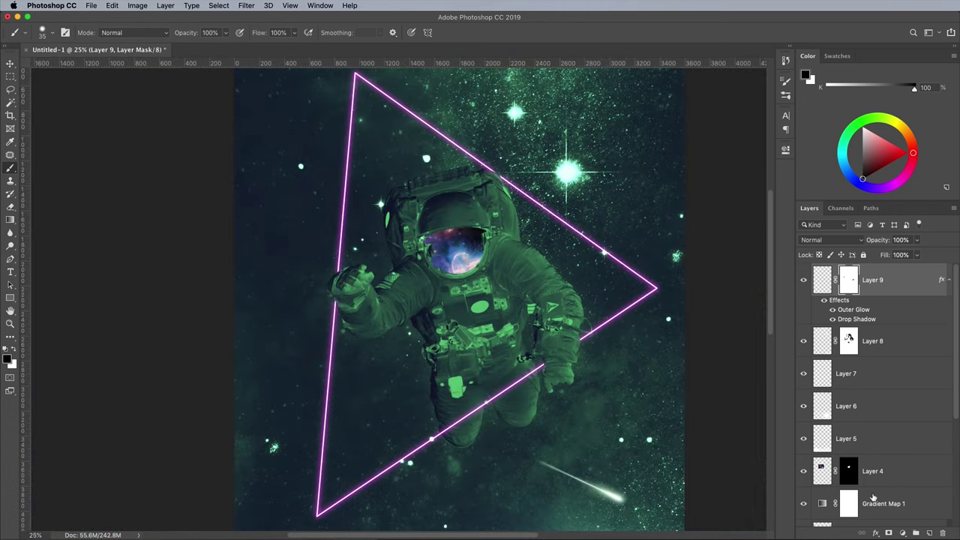
Add a new layer and sample the triangle's magenta glow as the painting colour.
left_click(930, 534)
key("x")
left_click(8, 360)
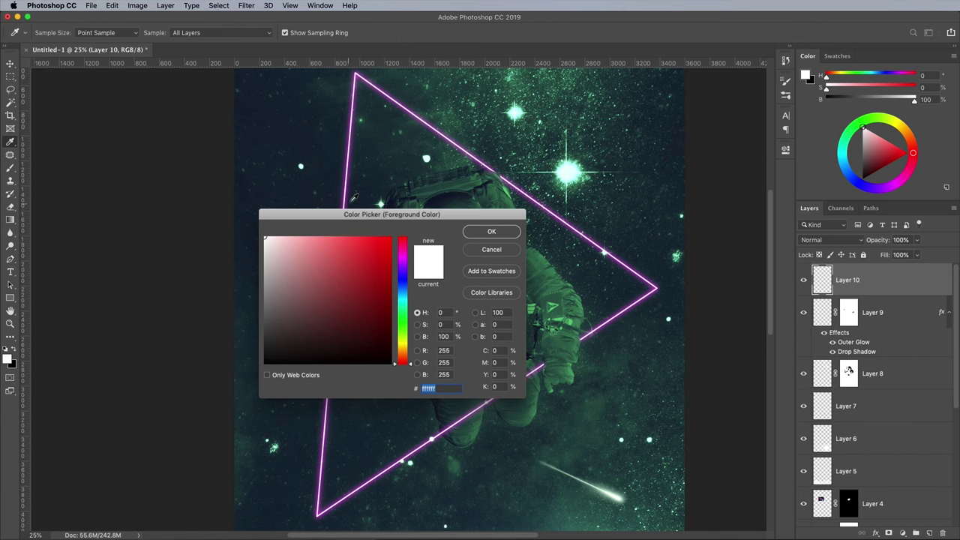
left_click(349, 184)
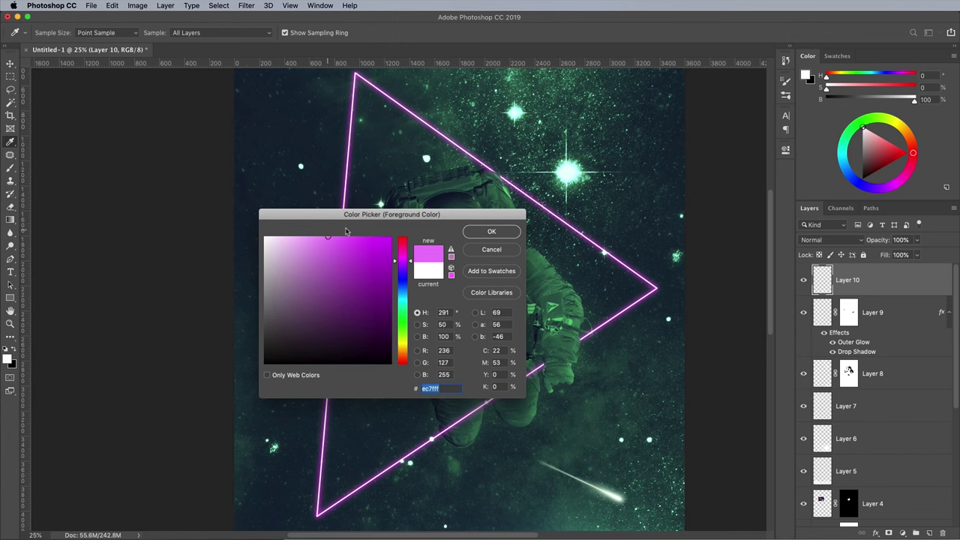
left_click(488, 231)
With a large, fully soft brush, wash magenta over the astronaut's helmet, hand and lower body.
key("b")
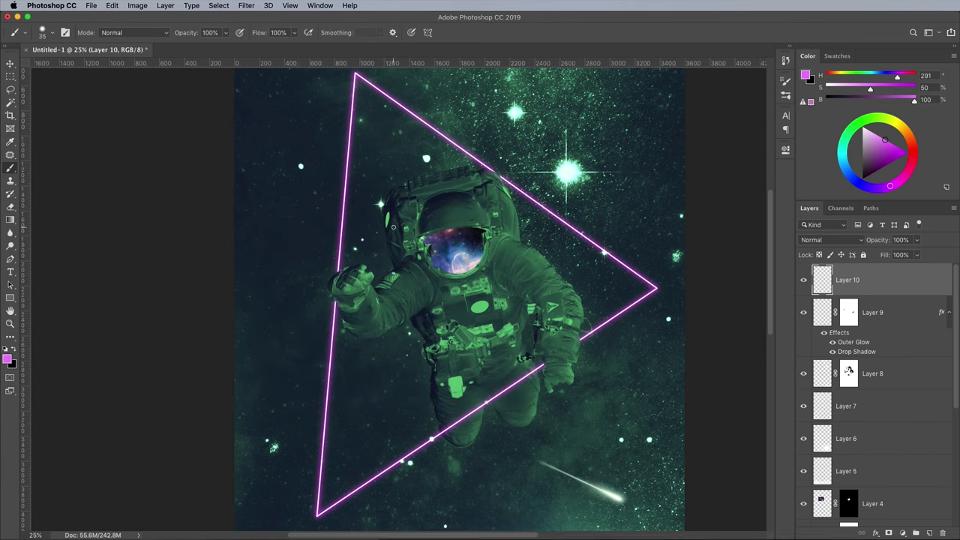
left_click(44, 34)
left_click_drag(74, 87, 45, 88)
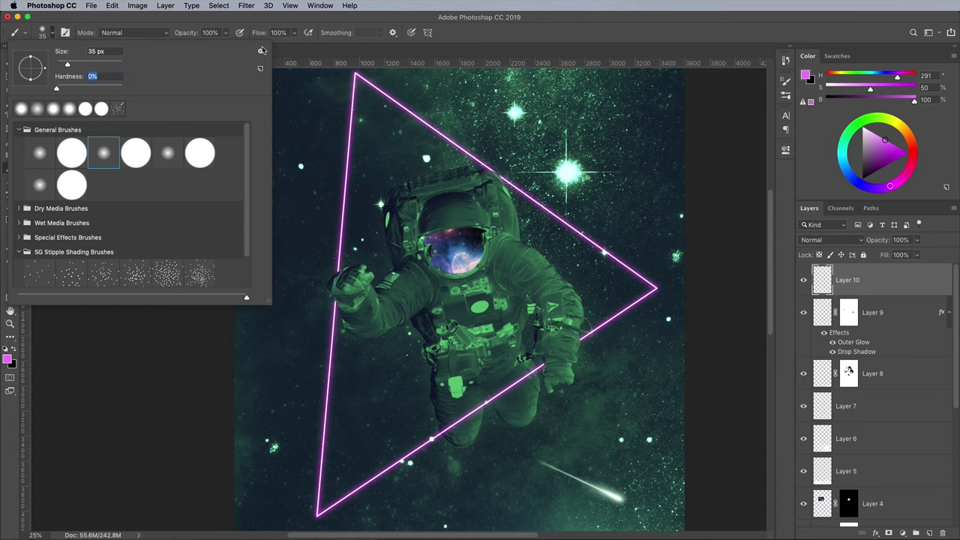
left_click(463, 37)
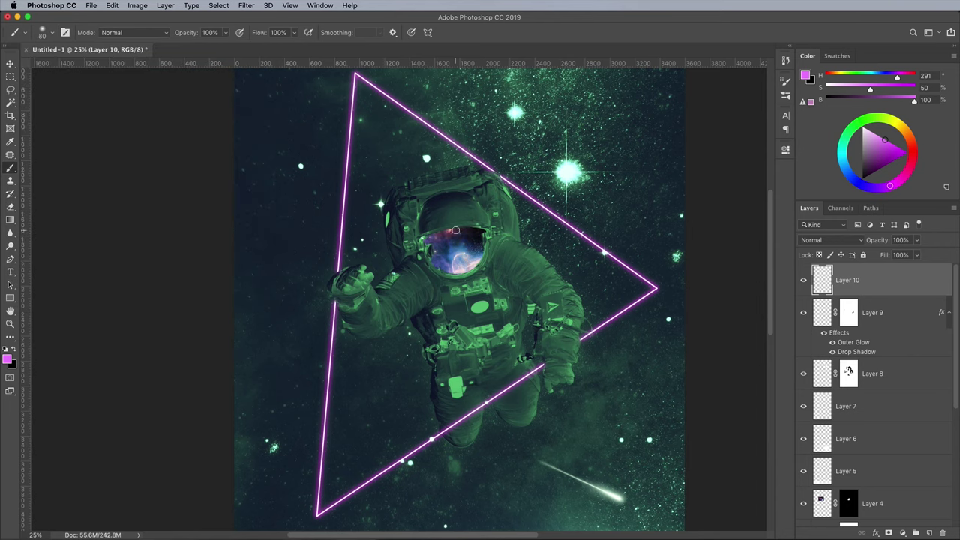
key("bracketright")
key("bracketright")
key("bracketright")
key("bracketright")
key("bracketright")
key("bracketright")
key("bracketright")
key("bracketright")
key("bracketright")
key("bracketright")
key("bracketright")
key("bracketright")
mouse_move(342, 275)
left_mouse_down()
mouse_move(419, 196)
mouse_move(400, 200)
mouse_move(458, 180)
left_mouse_up()
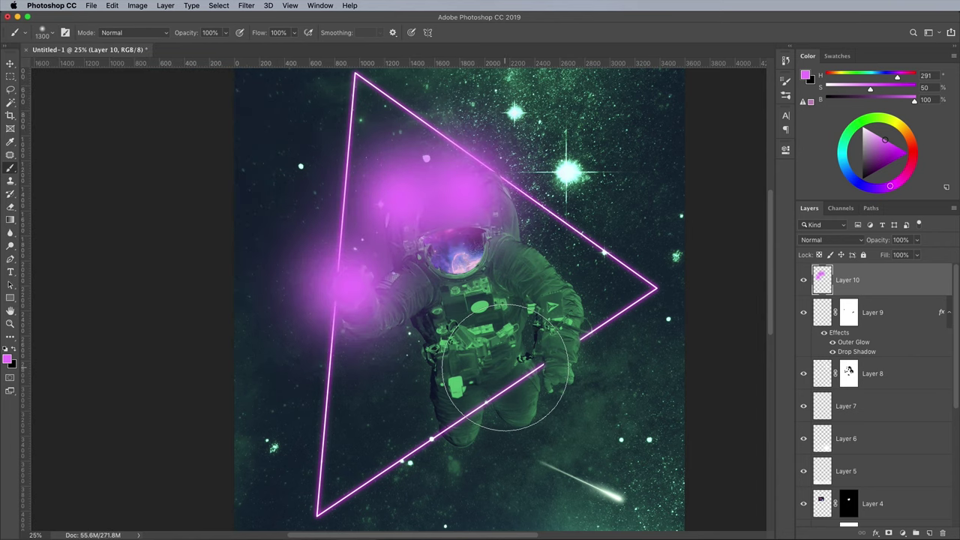
mouse_move(504, 368)
left_mouse_down()
mouse_move(446, 386)
mouse_move(467, 386)
left_mouse_up()
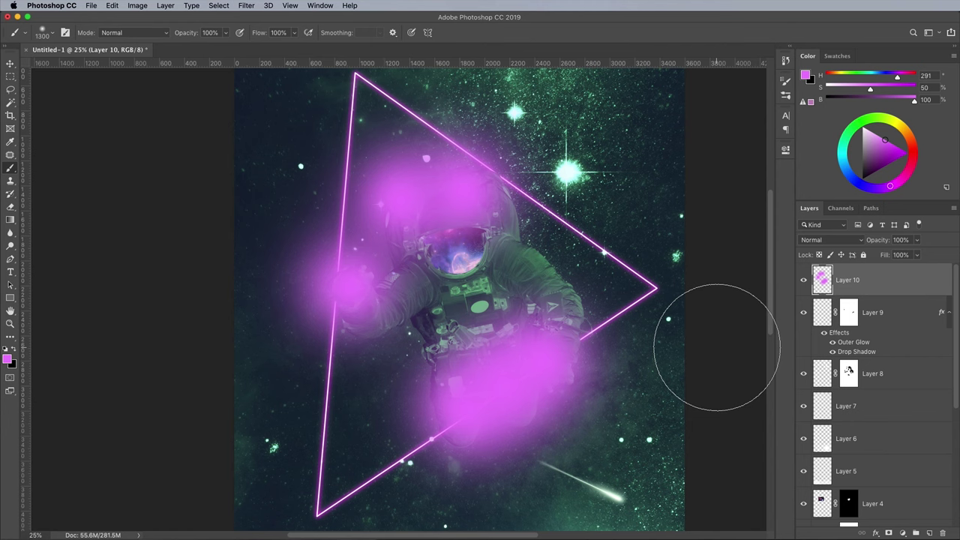
Mask the magenta wash to the astronaut's outline and blend it Color Dodge at 10% opacity.
scroll(823, 450, "down", 4)
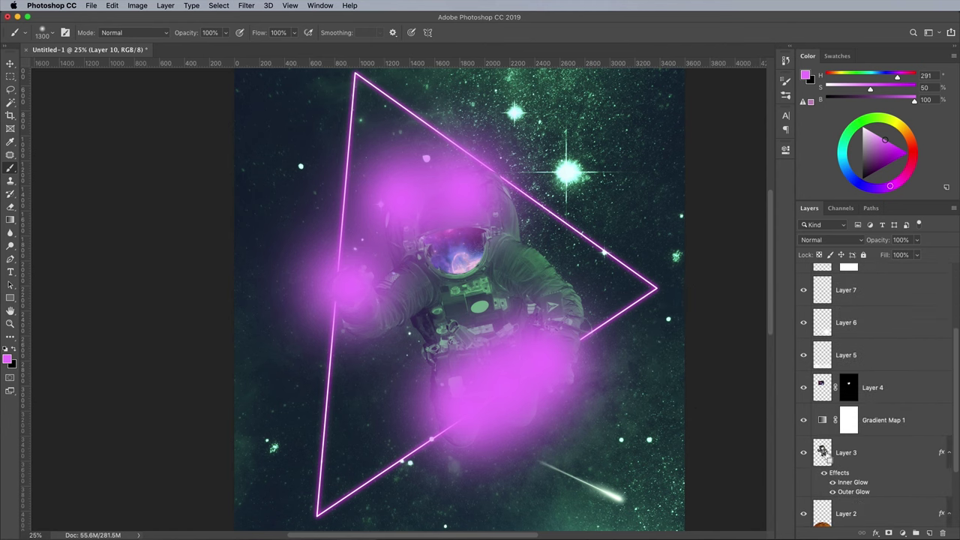
left_click(824, 452, "super")
scroll(823, 450, "up", 4)
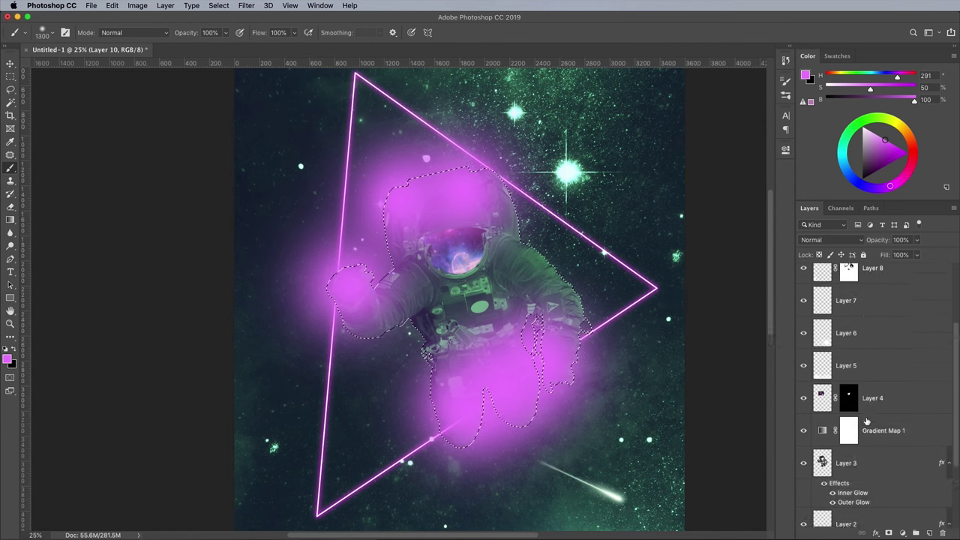
left_click(888, 533)
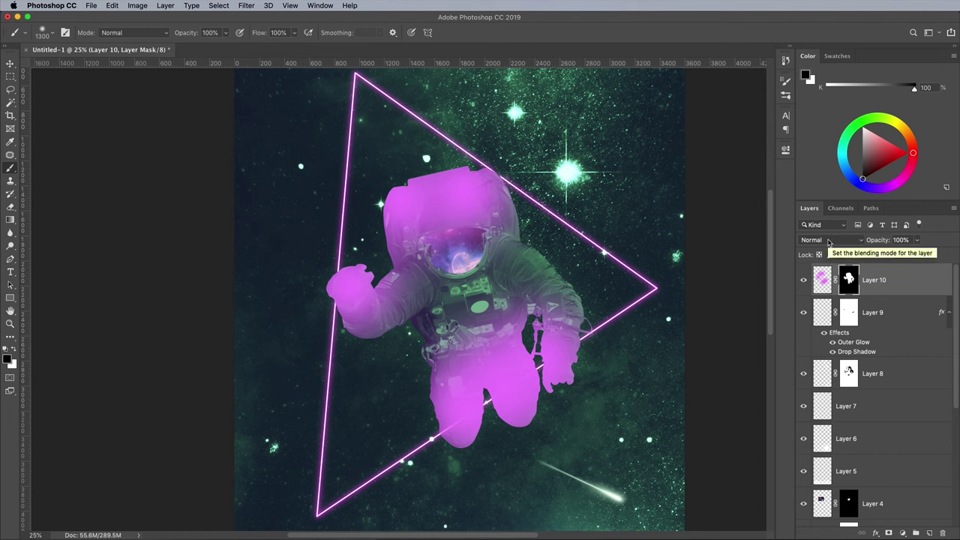
left_click(829, 240)
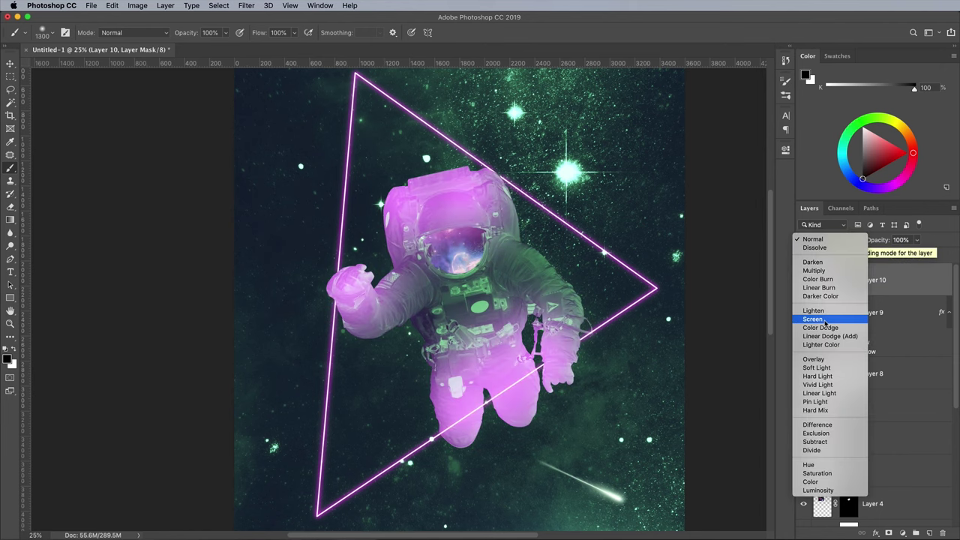
left_click(825, 328)
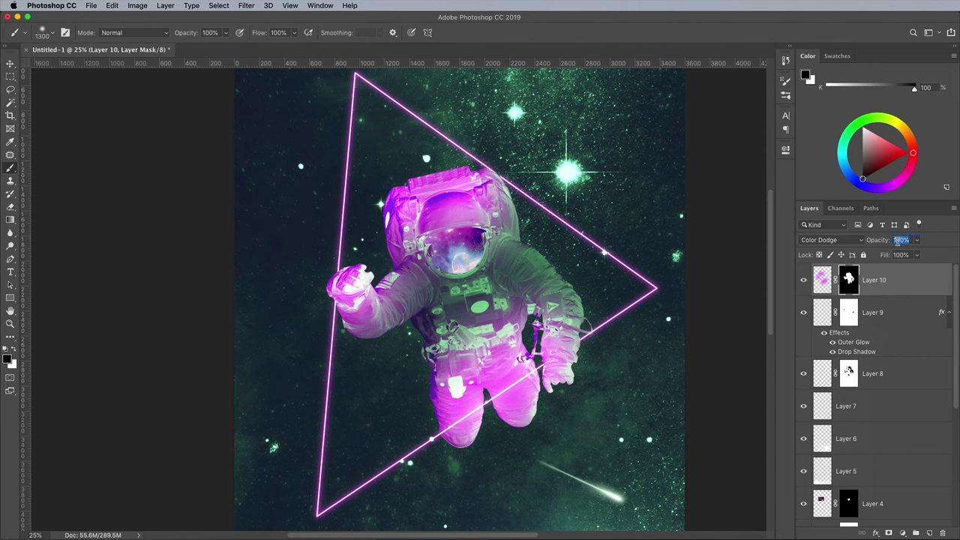
type("10")
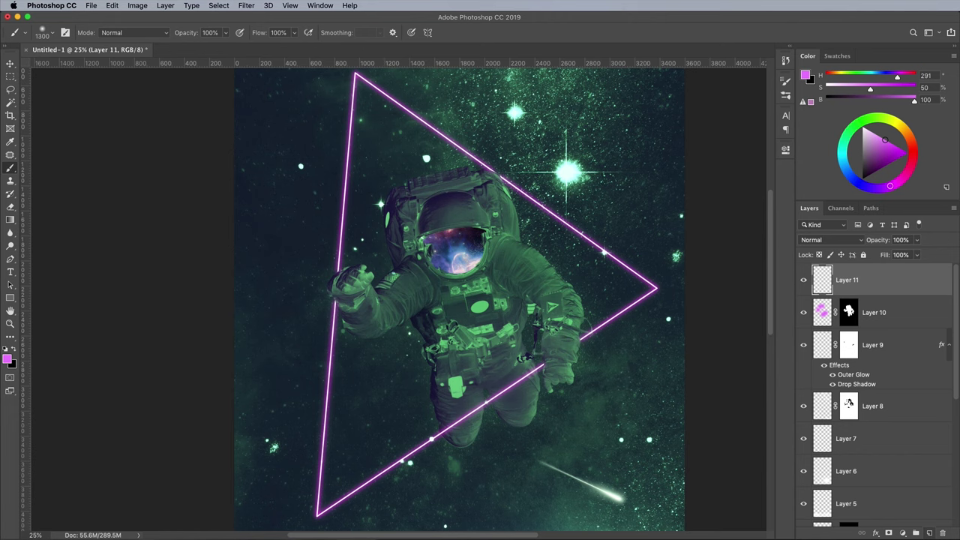
Pick a light blue colour and brush a soft glow over the helmet and chest.
left_click(8, 360)
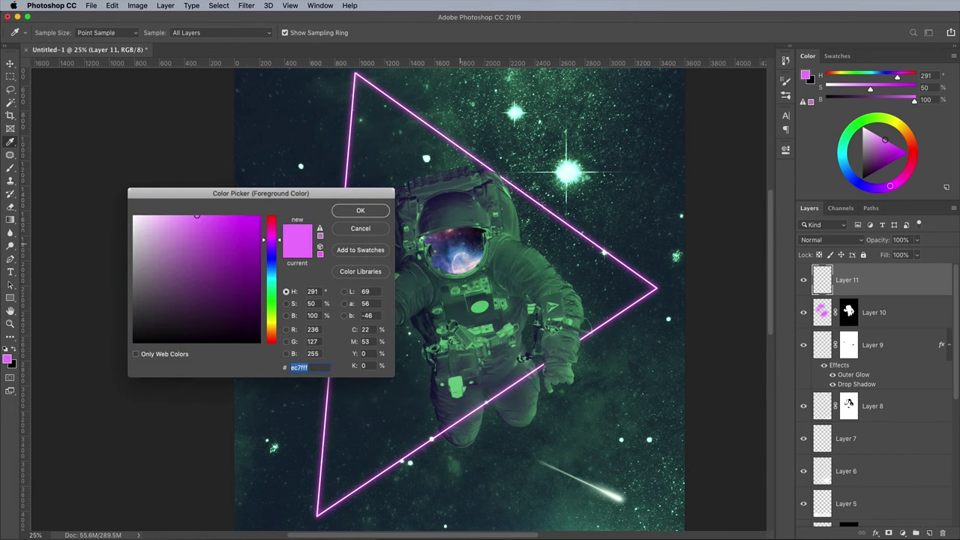
left_click(325, 275)
left_click(414, 215)
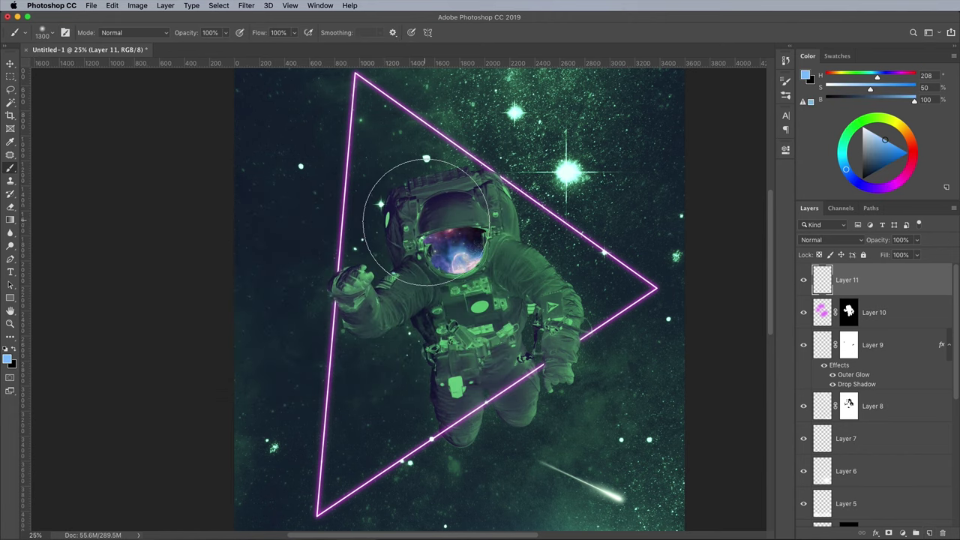
left_click(435, 239)
left_click(470, 250)
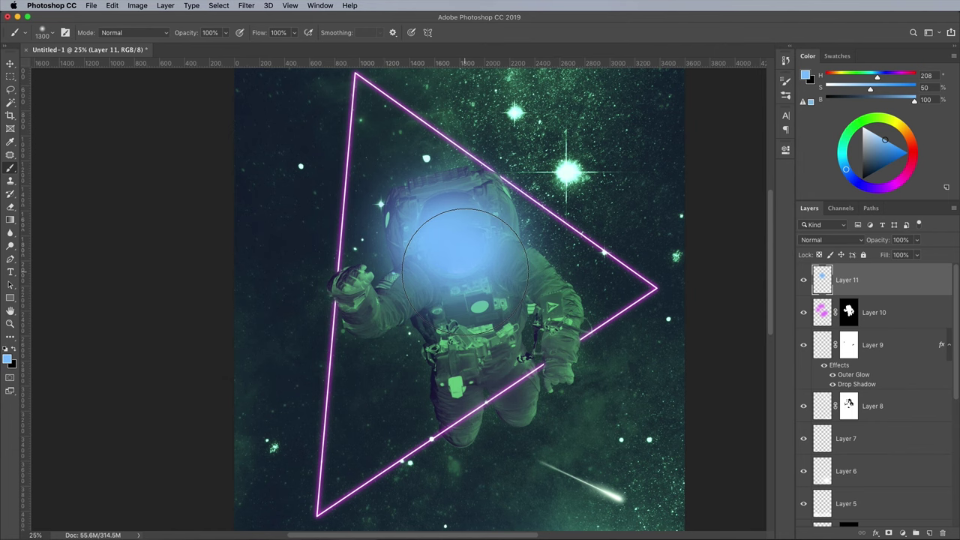
left_click(465, 282)
Mask the blue glow to the astronaut's shape and fill the visor area black to hide it there.
scroll(870, 390, "down", 10)
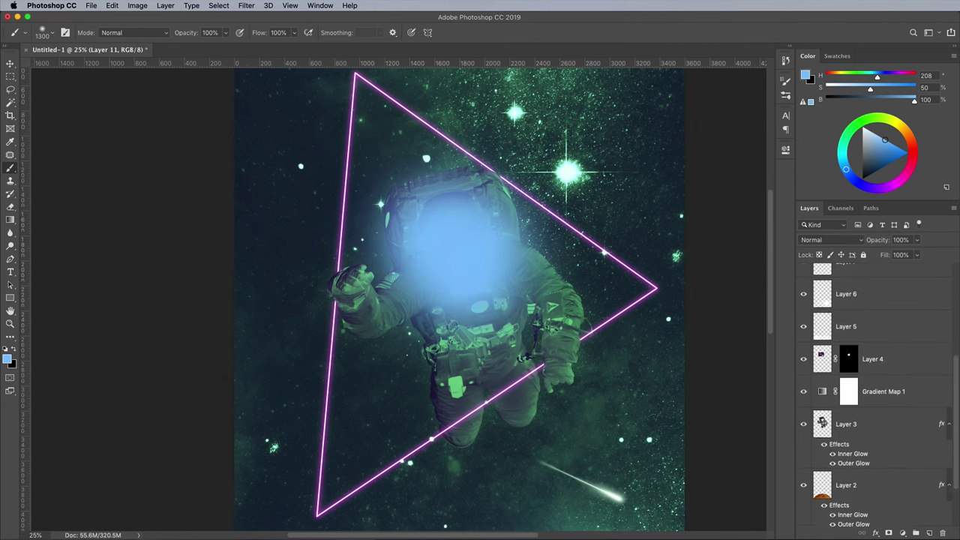
left_click(823, 404, "ctrl")
scroll(871, 391, "up", 10)
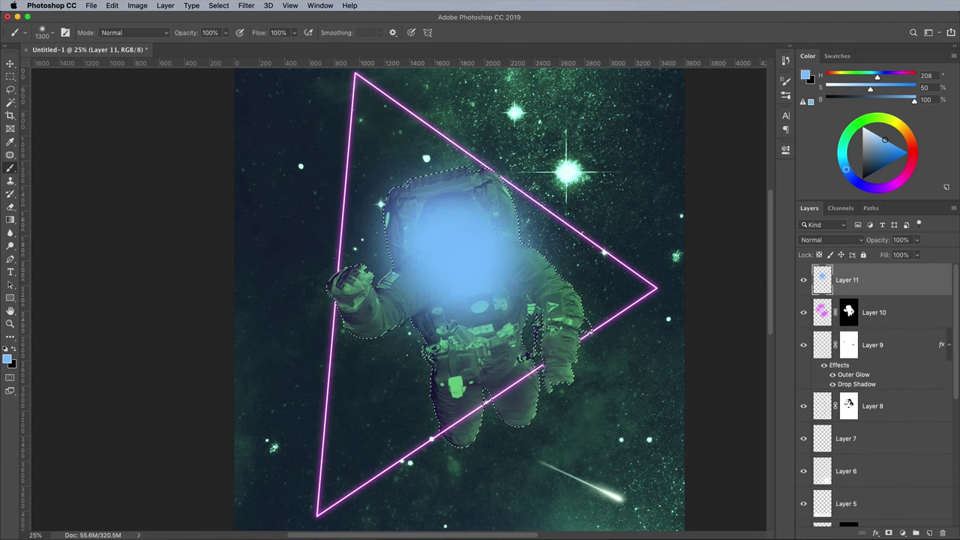
left_click(916, 532)
scroll(870, 390, "down", 10)
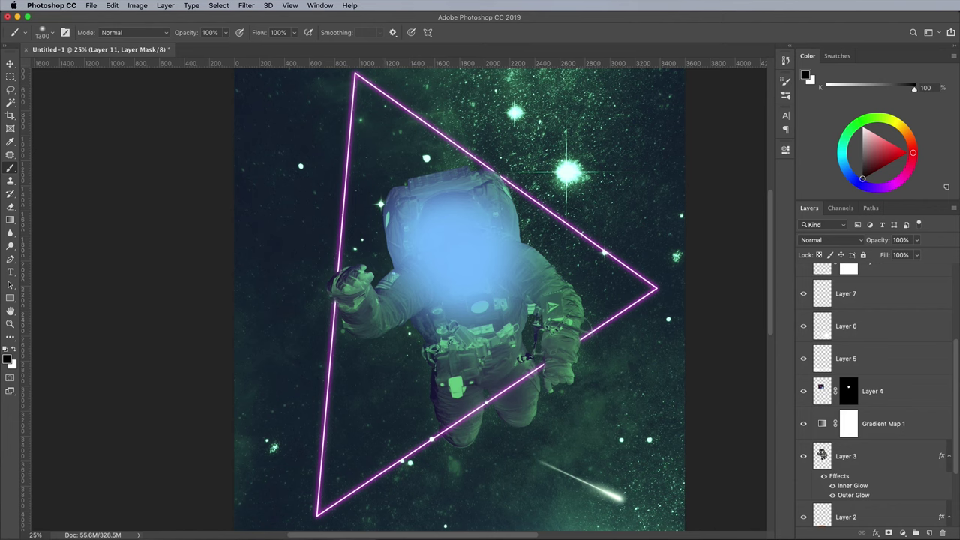
left_click(823, 429, "ctrl")
scroll(871, 390, "up", 10)
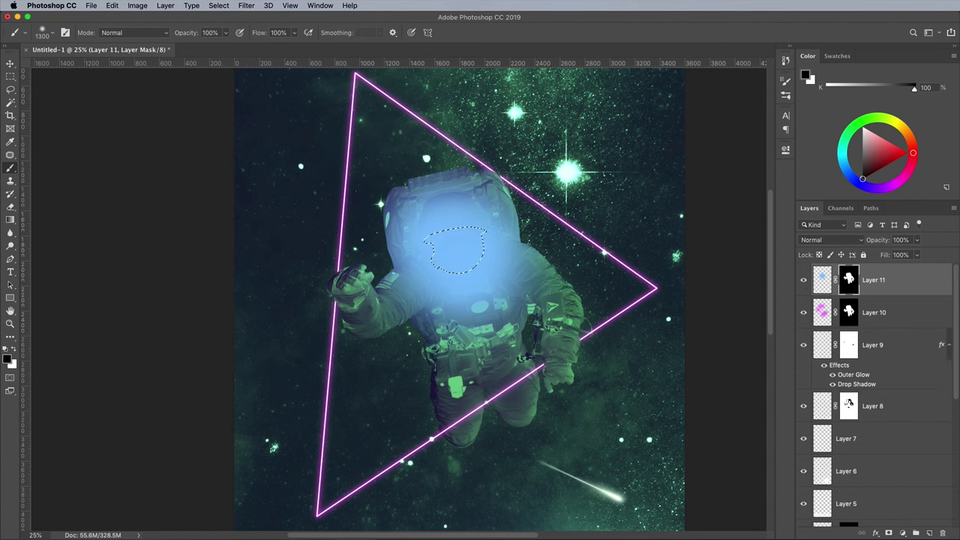
key("alt+BackSpace")
key("ctrl+d")
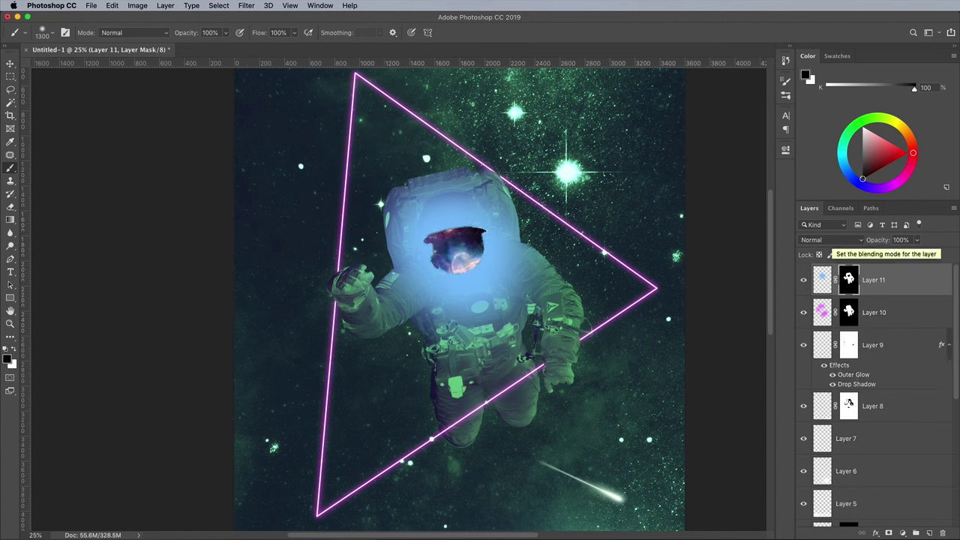
Blend the blue glow layer in Soft Light mode at 30% opacity.
left_click(832, 240)
left_click(816, 368)
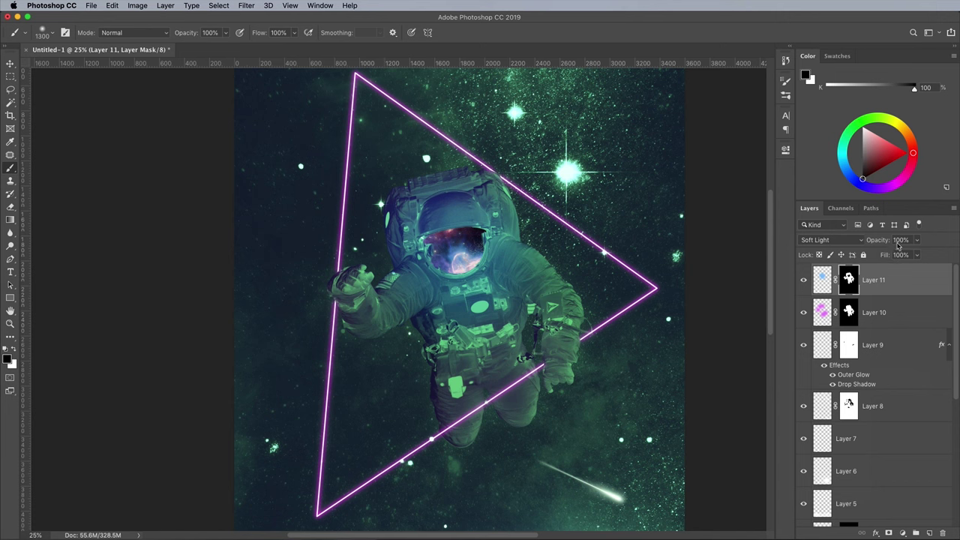
left_click(917, 240)
left_click_drag(917, 255, 885, 256)
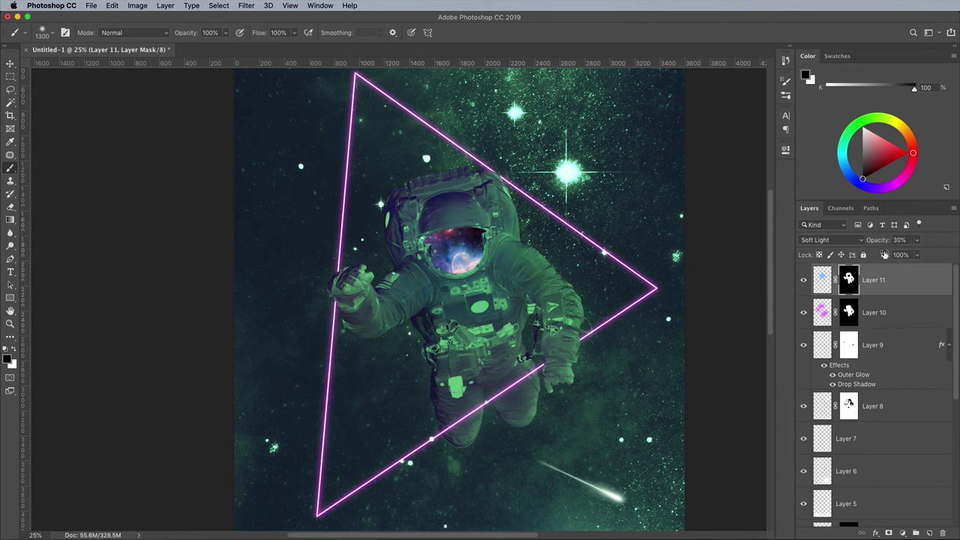
left_click(929, 532)
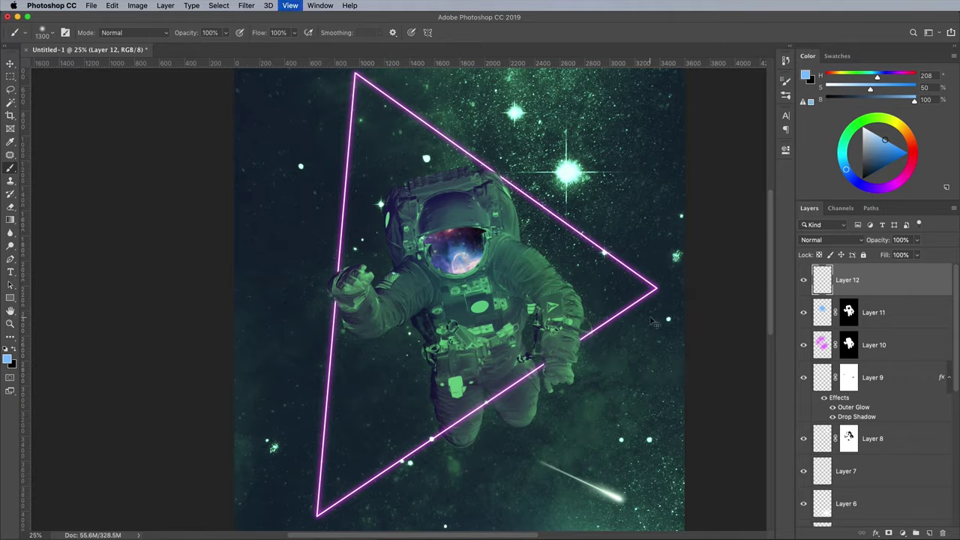
Paint a large light-blue wash on Layer 12 and set it to Linear Light at 5%.
key("super+minus")
key("bracketright")
key("bracketright")
key("bracketright")
key("bracketright")
key("bracketright")
key("bracketright")
key("bracketright")
key("bracketright")
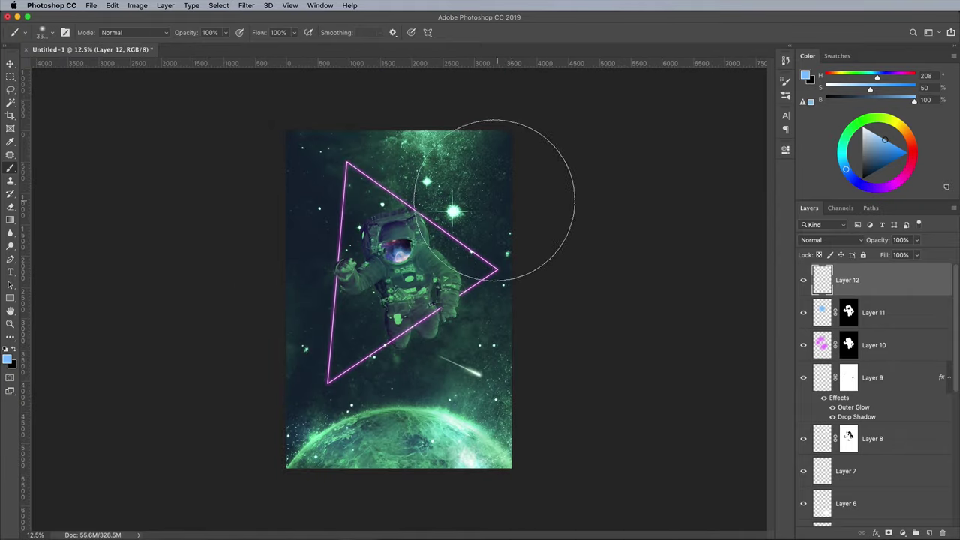
left_click(425, 165)
left_click_drag(536, 257, 537, 309)
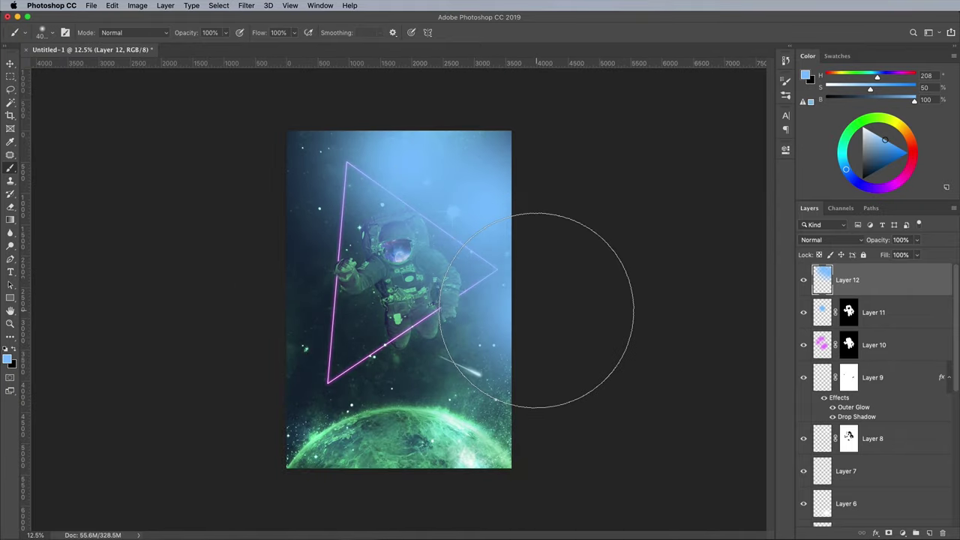
left_click(850, 240)
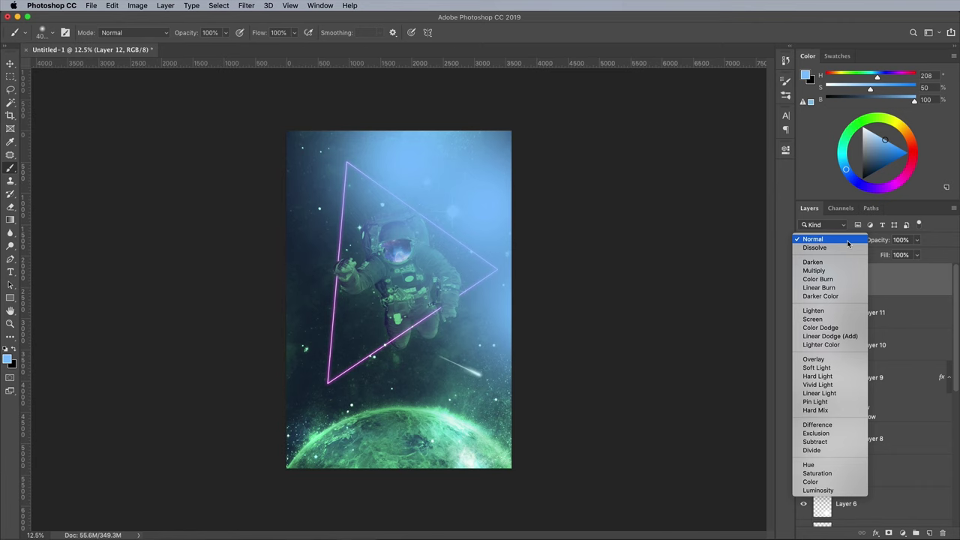
left_click(825, 393)
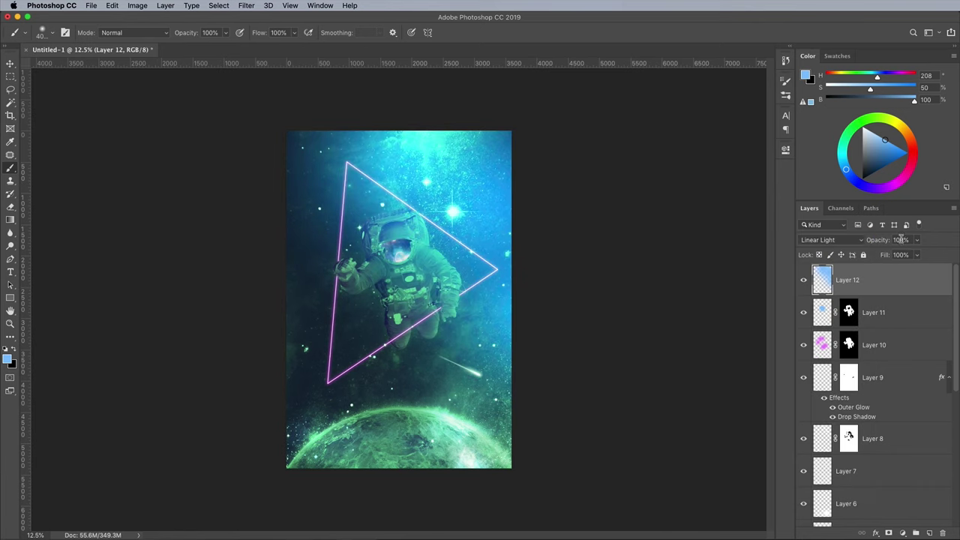
type("5")
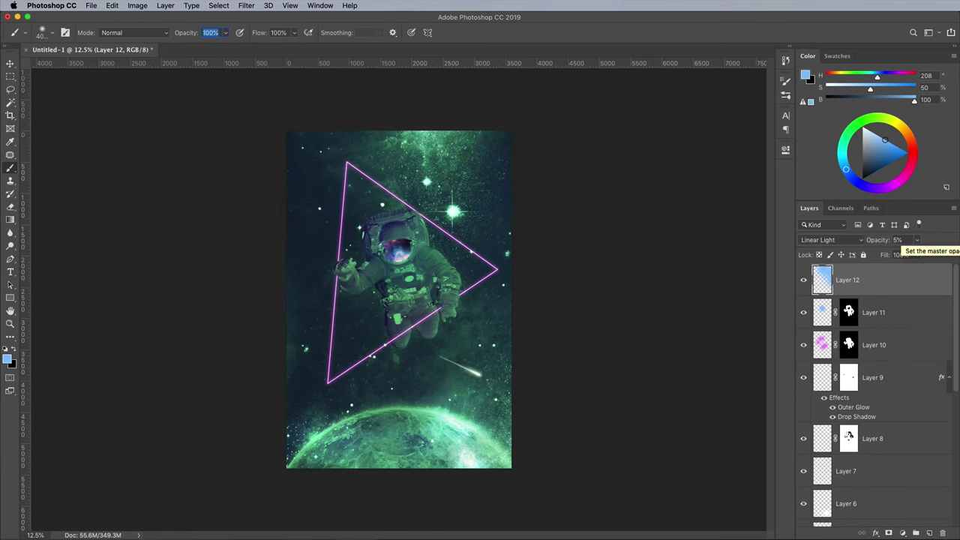
Add Layer 13 and set the foreground colour to pink ff7fee.
left_click(929, 533)
left_click(7, 359)
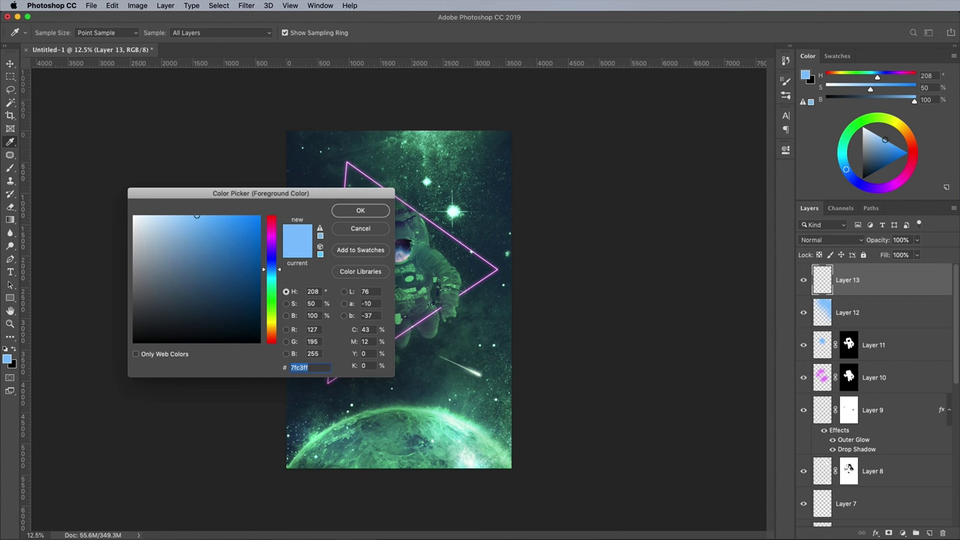
type("ff7fee")
key("Return")
key("b")
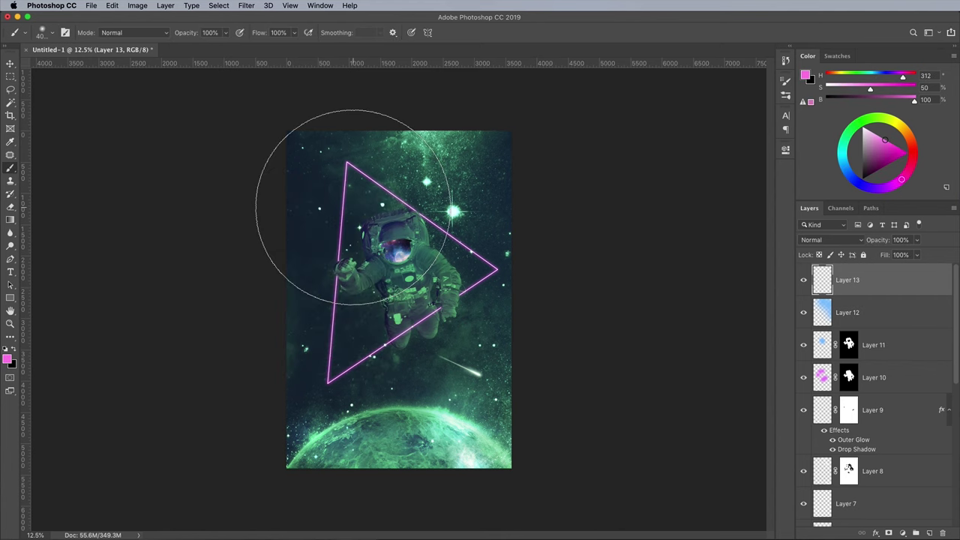
Dab pink at the top-left, left-middle and right-middle, blended Linear Light at 5%.
left_click(311, 162)
left_click(304, 347)
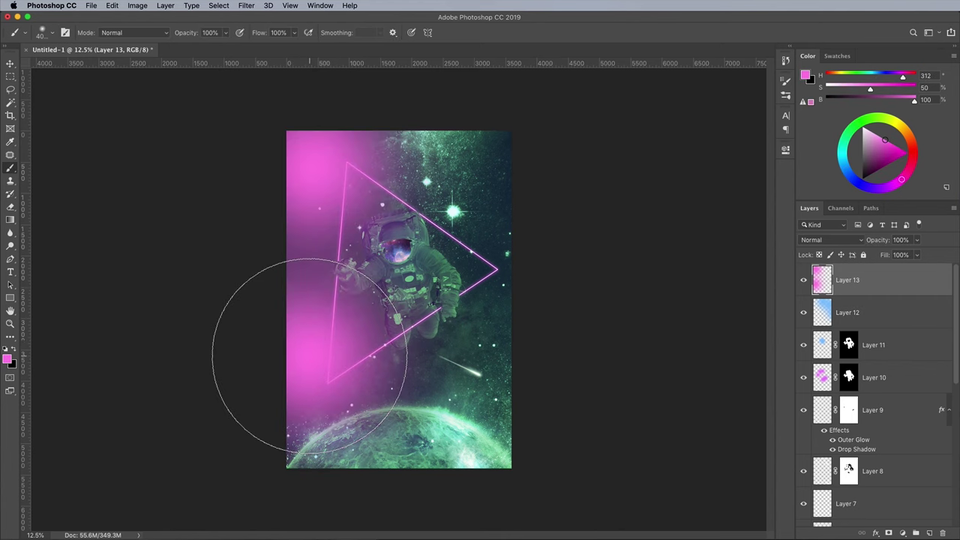
left_click(499, 312)
left_click(831, 239)
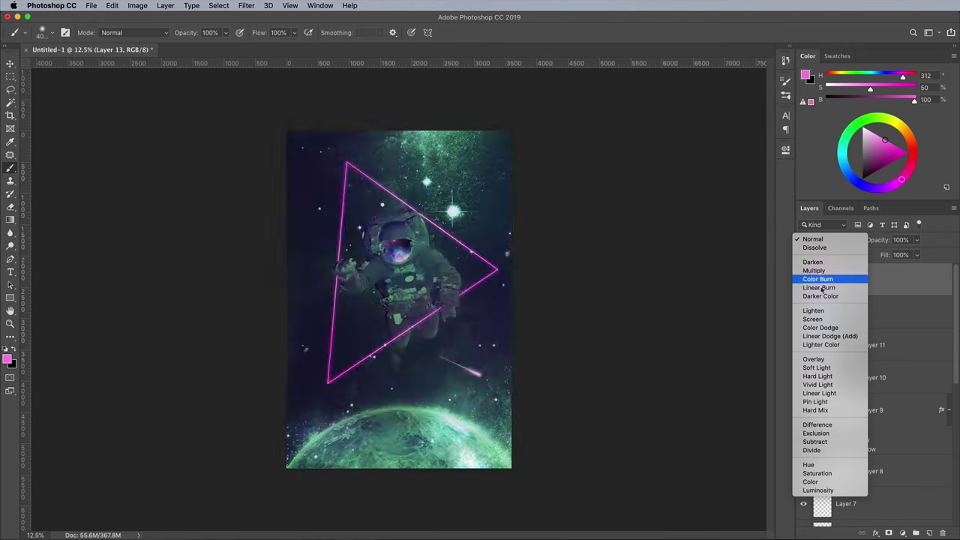
left_click(825, 392)
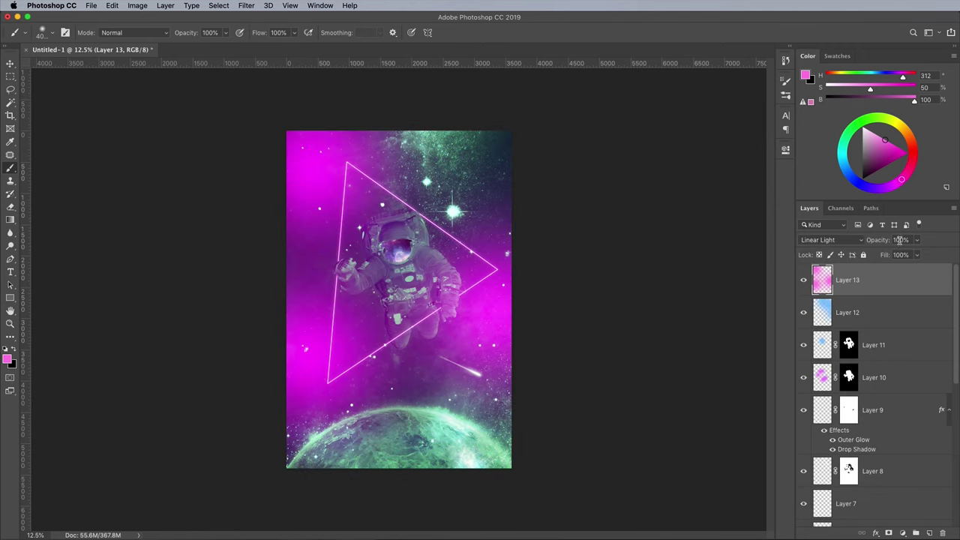
type("5")
key("Return")
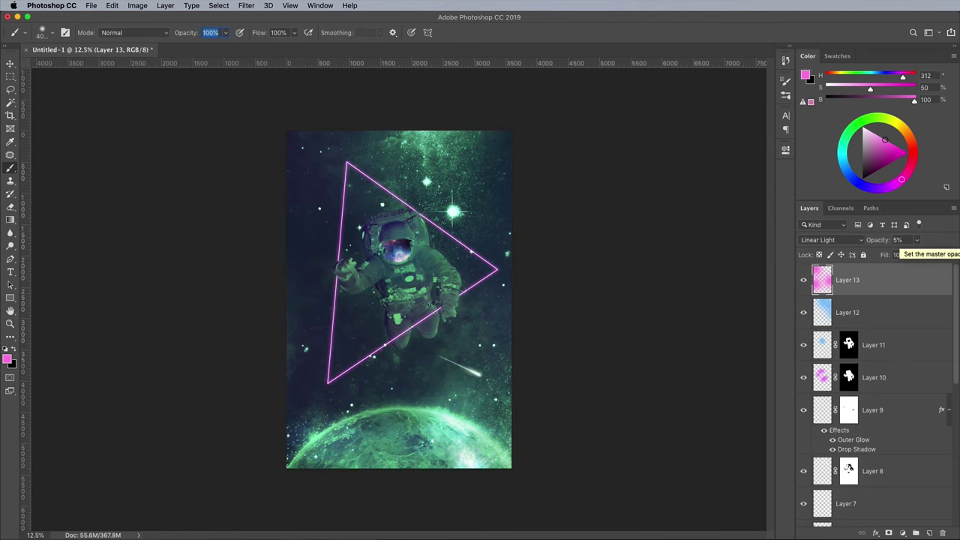
key("super+0")
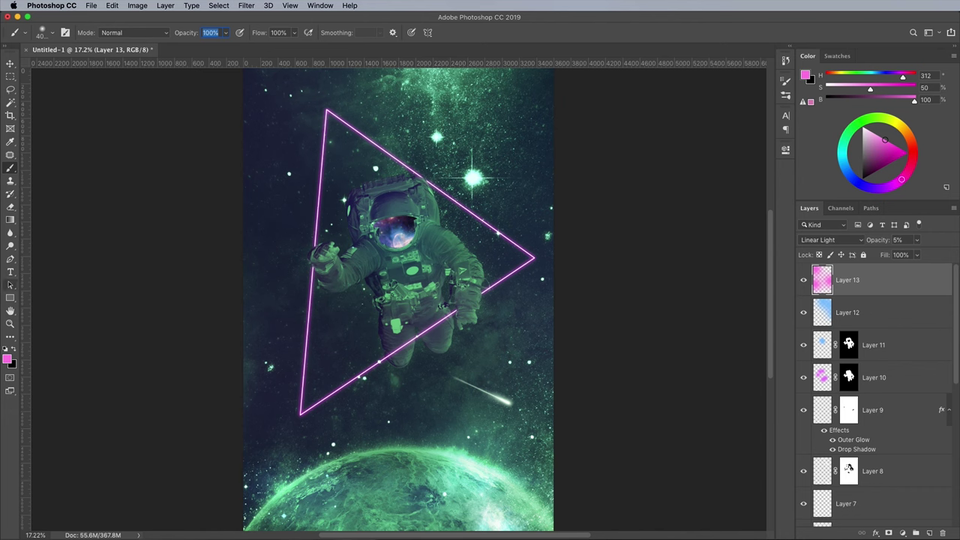
Type the white title FIRST CONTACT below the triangle and scale it up, centred above the planet.
key("t")
left_click(360, 412)
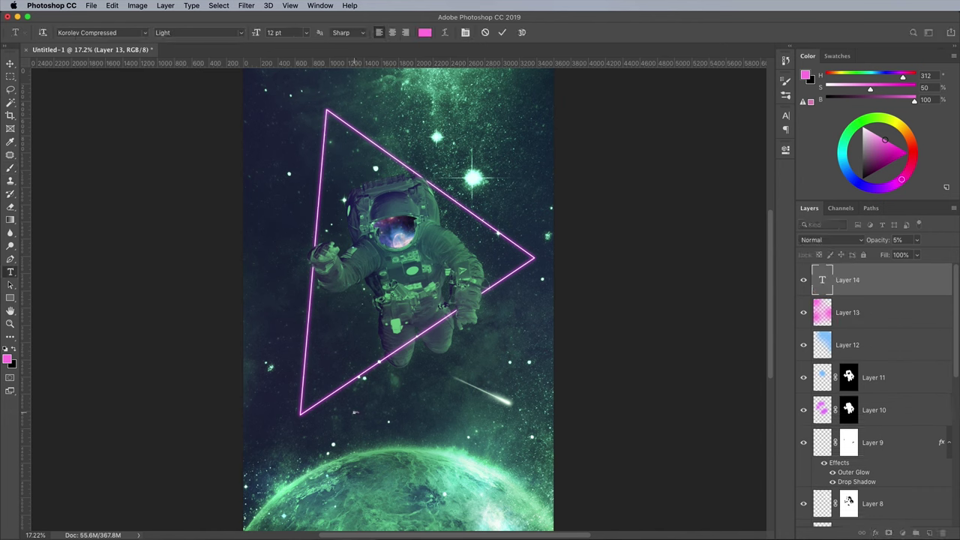
type("FIRST CONTACT")
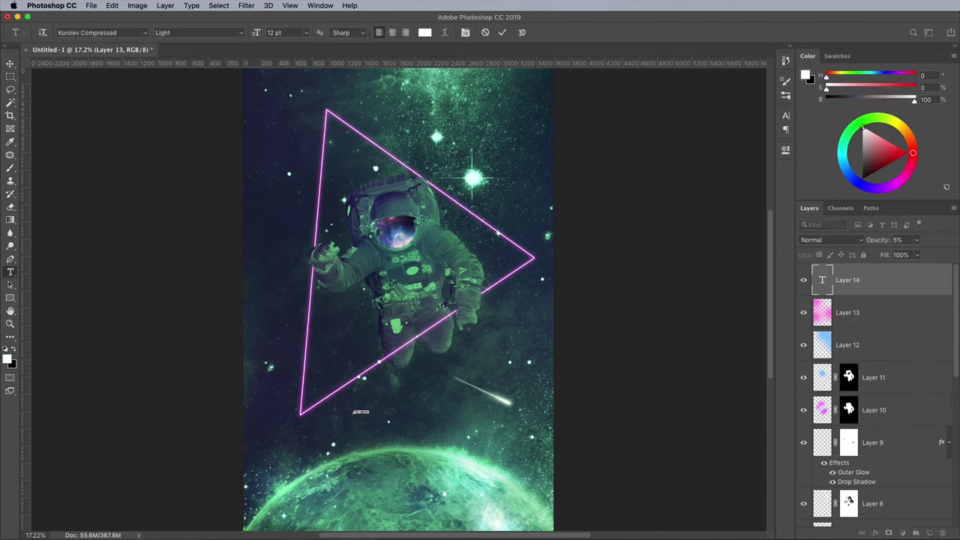
key("ctrl+t")
left_click_drag(369, 409, 501, 339)
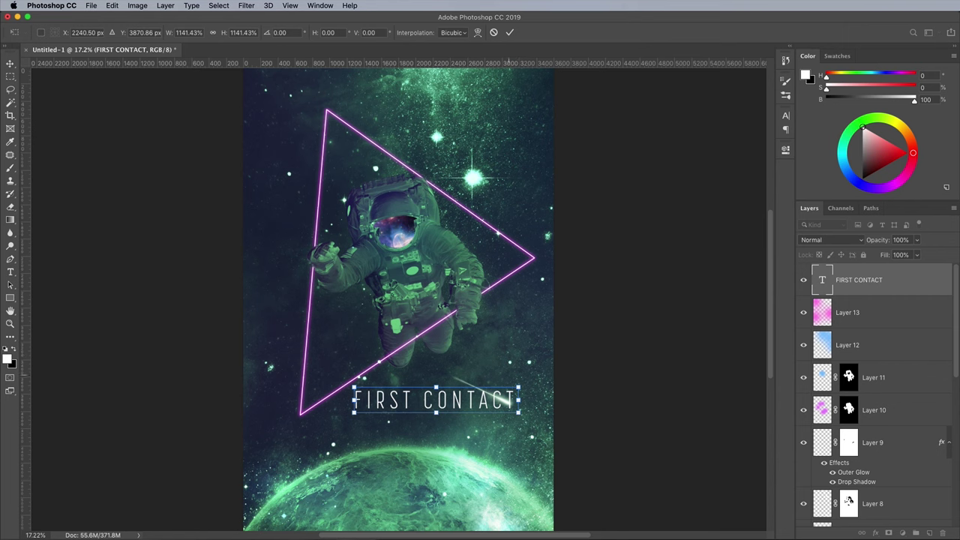
left_click_drag(353, 413, 325, 432)
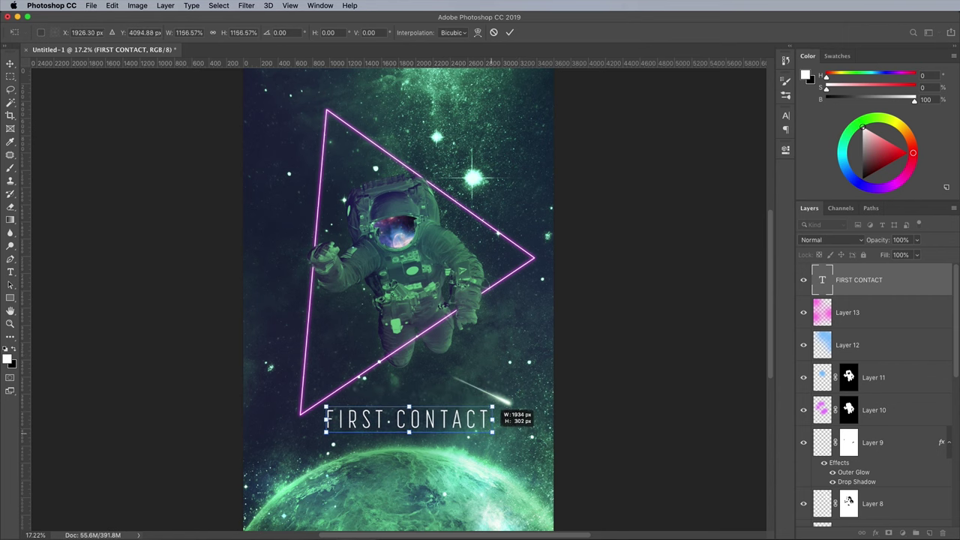
key("Return")
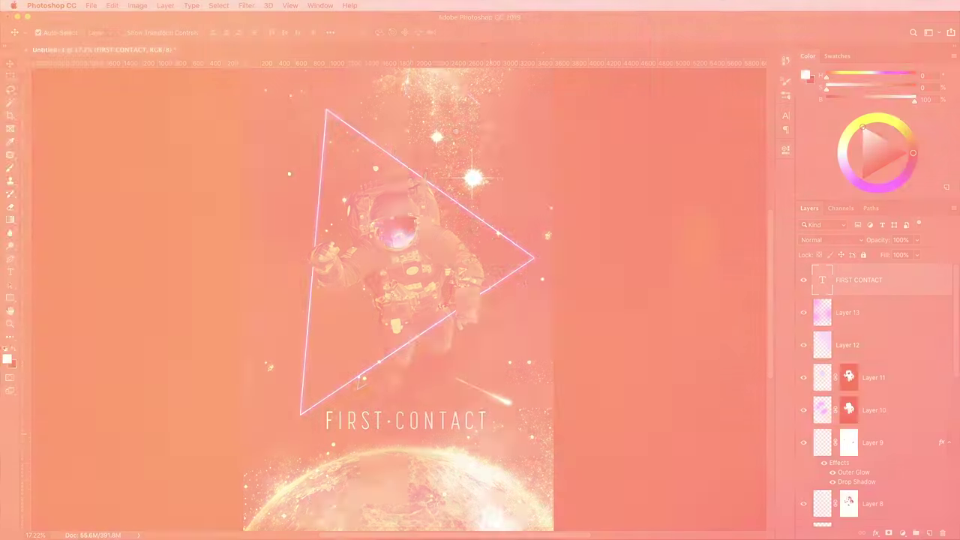